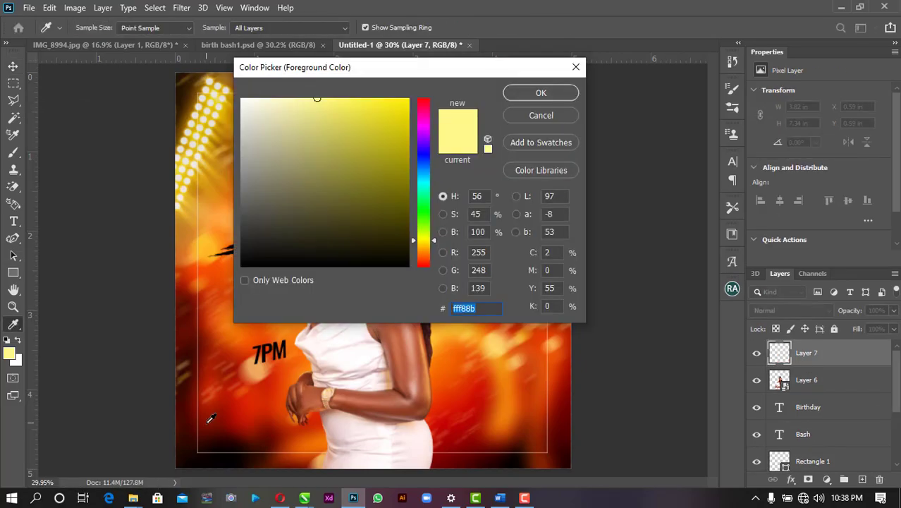
Step: Add "hosted by:" and the host's name as two separate text layers over the lower part of the flyer
left_click(541, 93)
left_click(12, 66)
left_click(13, 221)
left_click(266, 415)
type("hosted by:")
left_click(401, 345)
type("Cynthia")
Step: Scale the "hosted by:" text to 46.87% and fit it just above the host's name
key("ctrl+t")
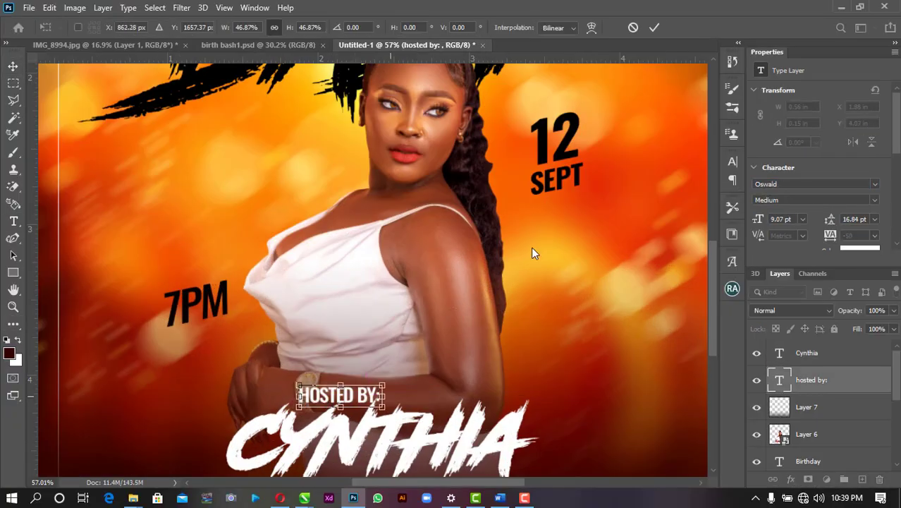
key("Return")
left_click(376, 392)
key("ctrl+t")
left_click(655, 28)
Step: Adjust the letter spacing of the venue and contact lines and centre them beneath the host's name
key("ctrl+a")
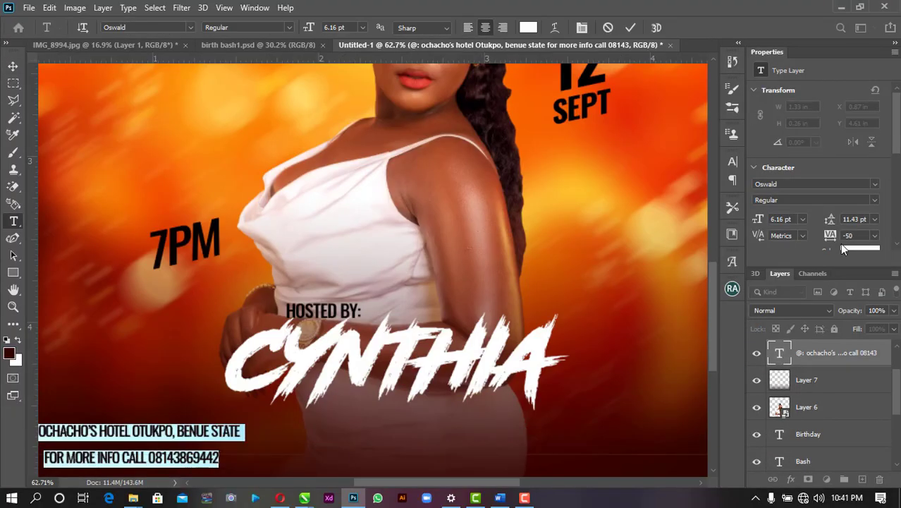
left_click_drag(494, 406, 554, 377)
key("ctrl+0")
left_click(656, 334)
Step: Paint a soft orange spot with an 800-pixel brush over the woman's shoulder on a new layer
left_click(863, 479)
left_click(9, 353)
left_click(425, 248)
left_click(541, 92)
key("b")
left_click(391, 308)
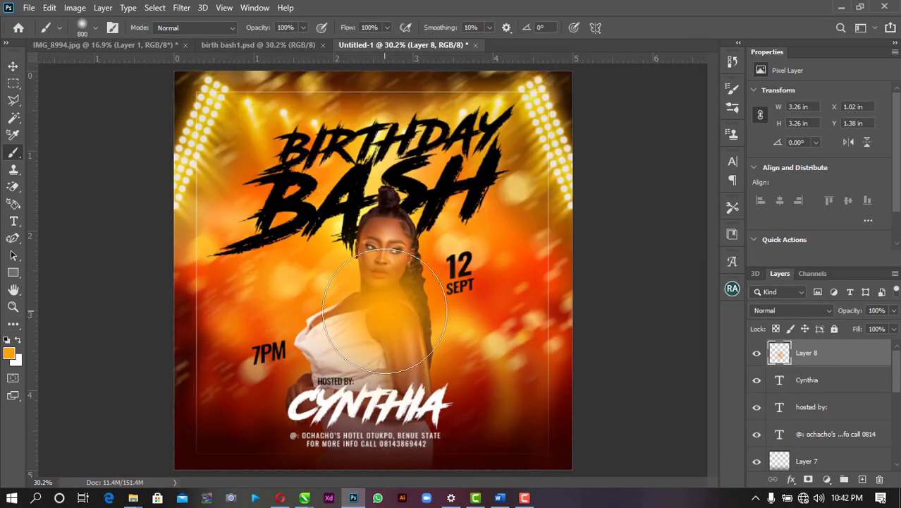
Step: Set the orange spot's layer to Vivid Light blending and place a copy of the glow farther left
left_click(791, 311)
left_click(772, 346)
left_click_drag(437, 296, 291, 309)
Step: Paint a soft red glow on a new layer beside the woman at the flyer's lower right
left_click(863, 479)
mouse_move(460, 404)
left_mouse_down()
mouse_move(487, 418)
mouse_move(498, 404)
left_mouse_up()
Step: Scale the Layer 8 orange glow to 104.44% and place a glow over the right end of the title
left_click(807, 407)
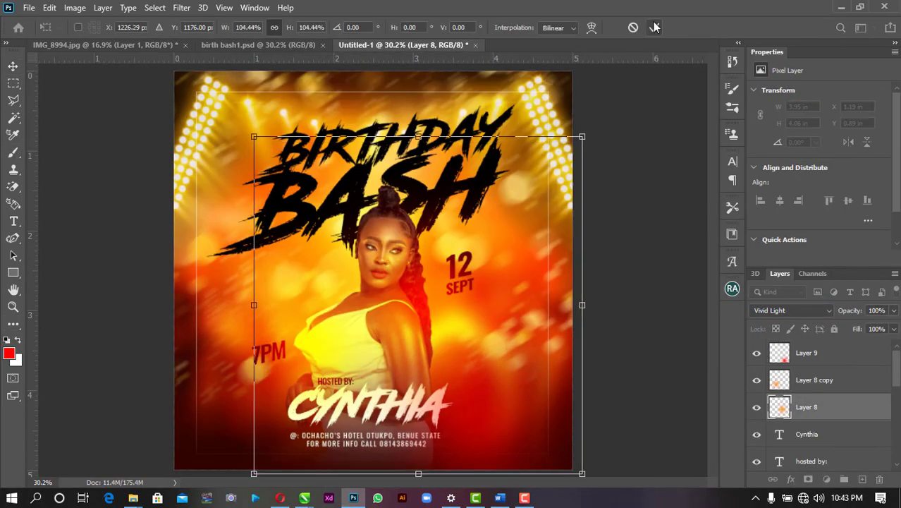
left_click(655, 27)
left_click_drag(310, 282, 482, 169)
Step: Stamp all visible layers into a new top layer and apply Camera Raw with contrast +19, blacks -9, texture +19 and vibrance +3
left_click(807, 353)
key("ctrl+alt+shift+e")
left_click(181, 8)
left_click(215, 86)
scroll(782, 282, "down", 3)
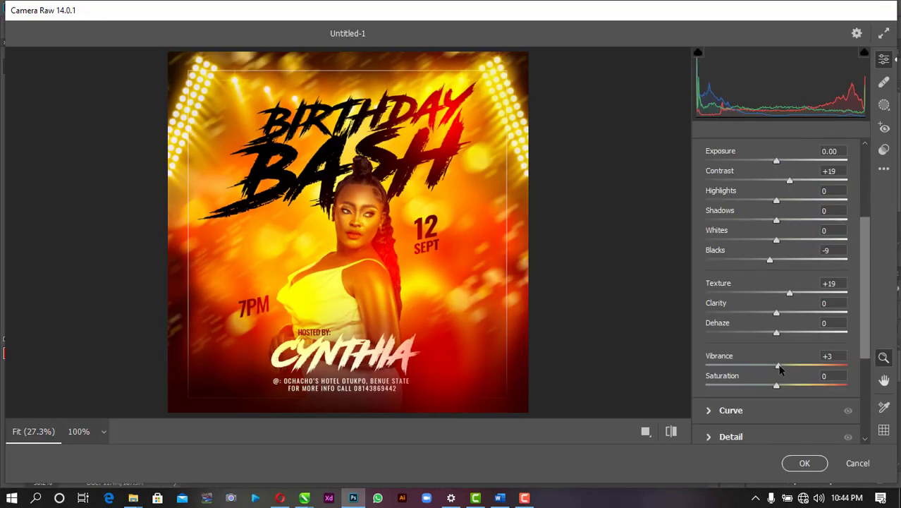
left_click(805, 463)
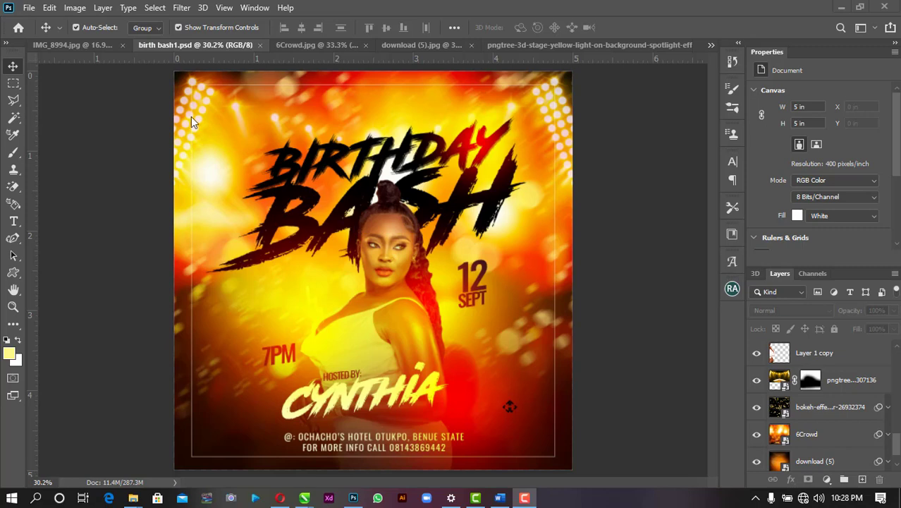
Step: Create a new 5 x 5 inch RGB document at 400 pixels per inch with a white background
left_click(28, 8)
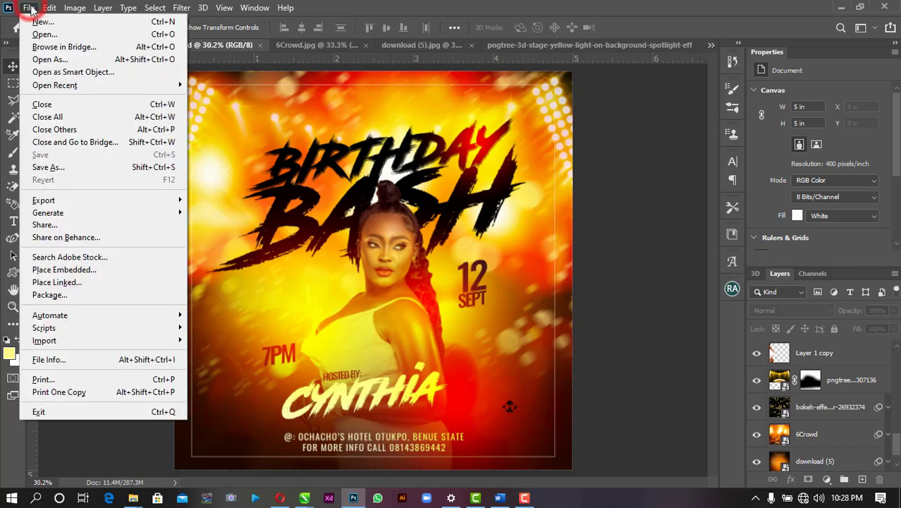
left_click(43, 23)
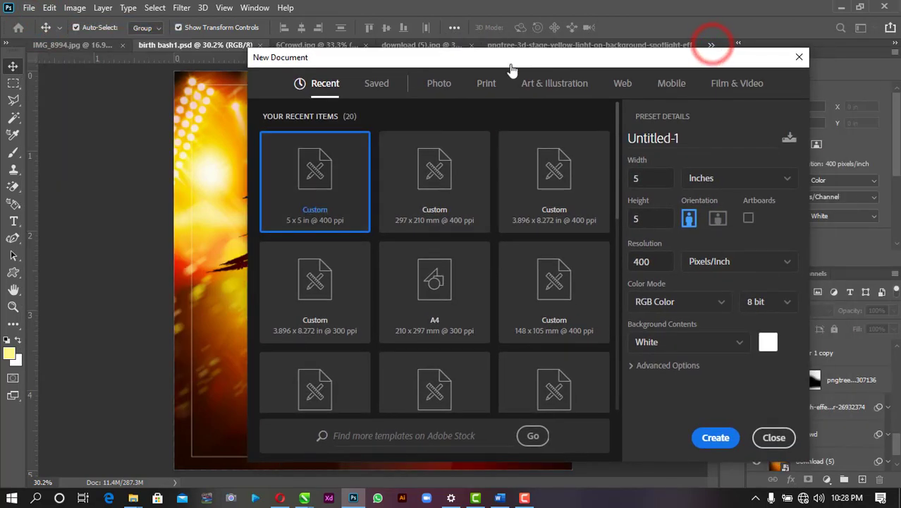
left_click(654, 175)
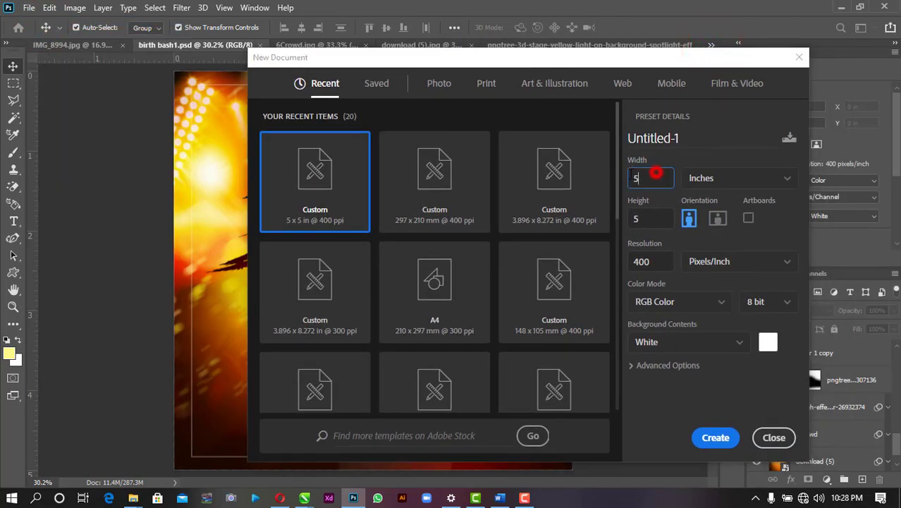
left_click(653, 217)
left_click(651, 261)
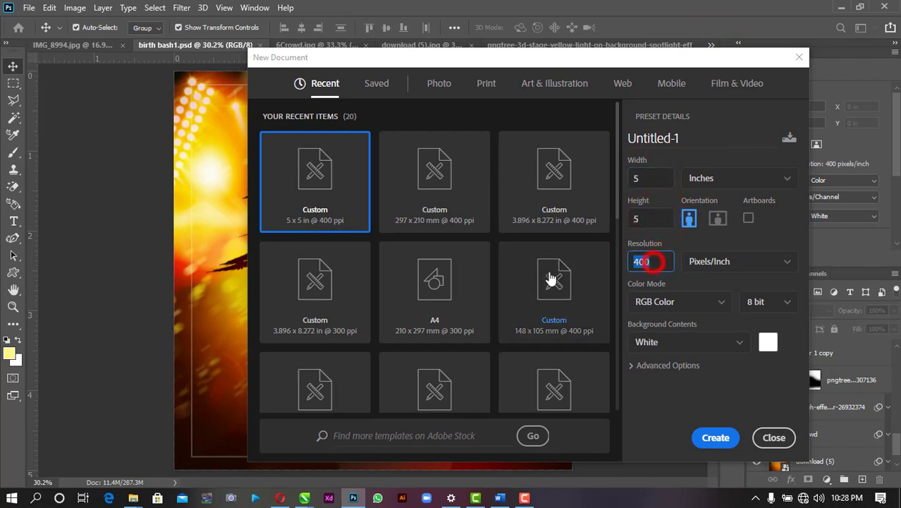
left_click(716, 438)
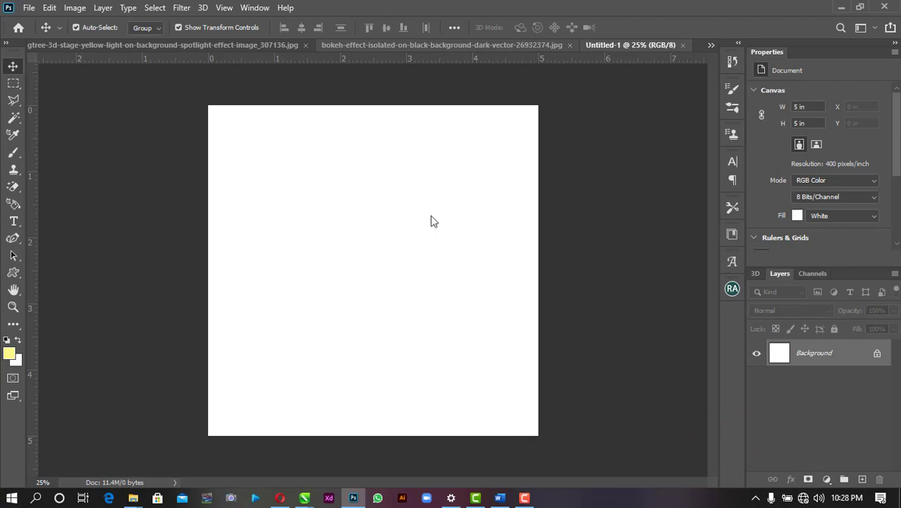
Step: Look through the open stage spotlight, 6Crowd and bokeh source images
left_click(203, 43)
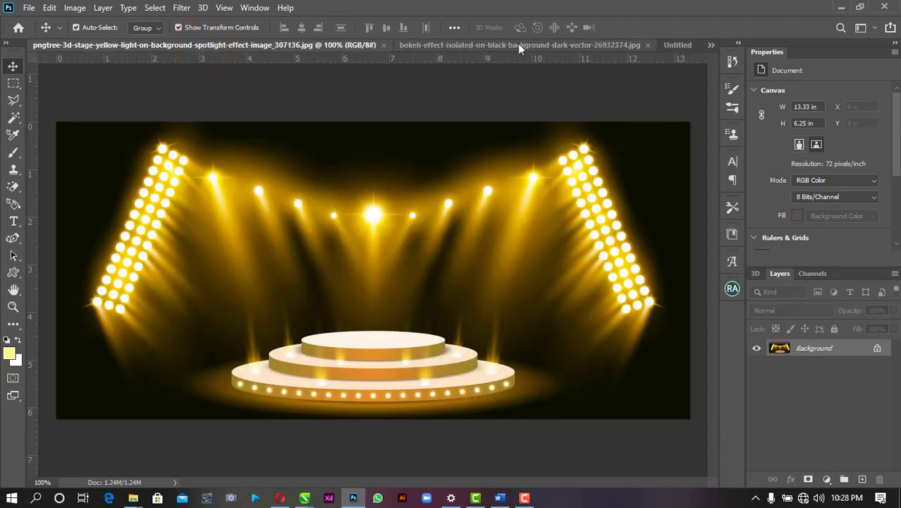
left_click(708, 43)
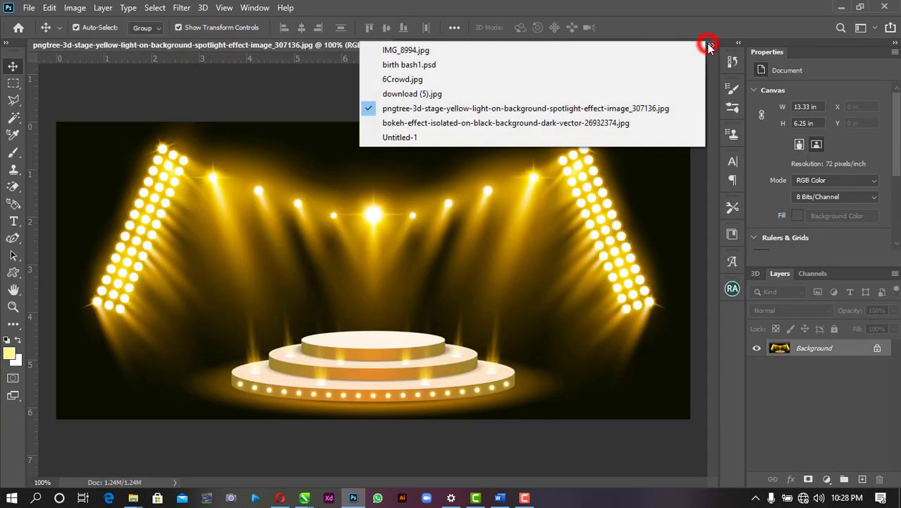
left_click(441, 80)
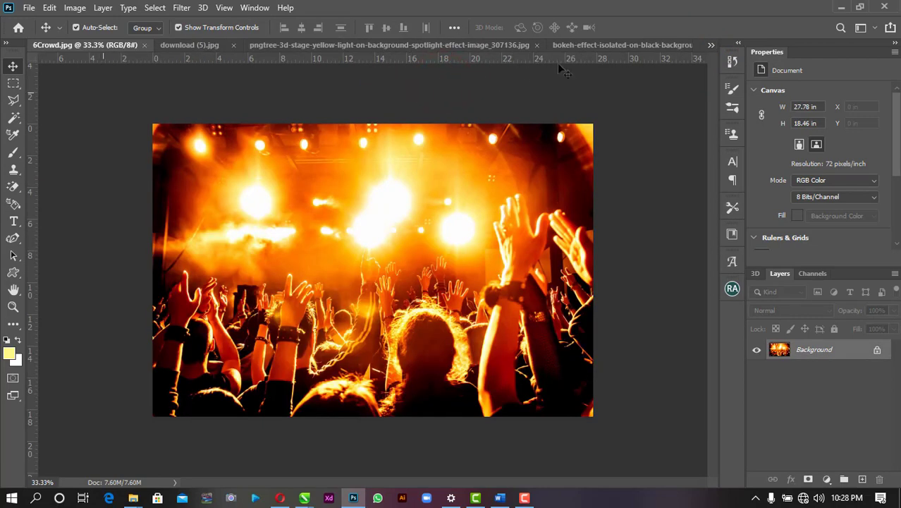
left_click(709, 45)
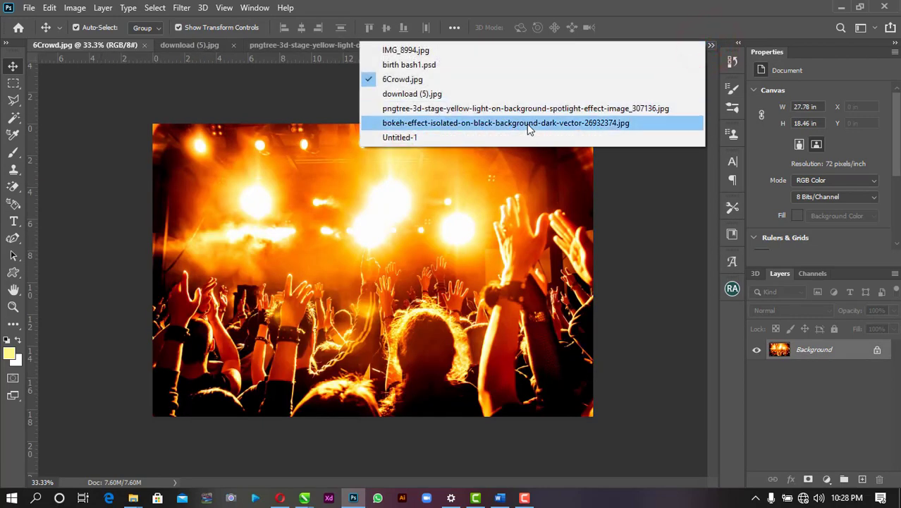
left_click(529, 124)
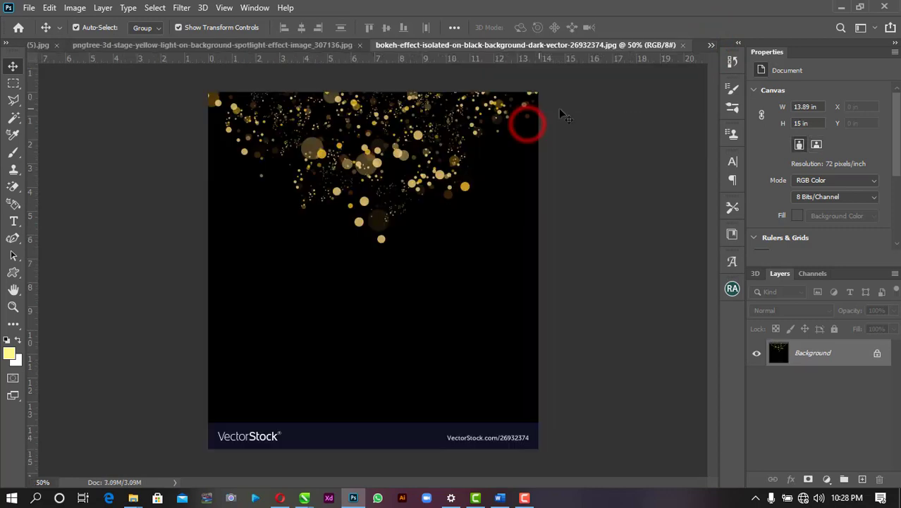
left_click(710, 45)
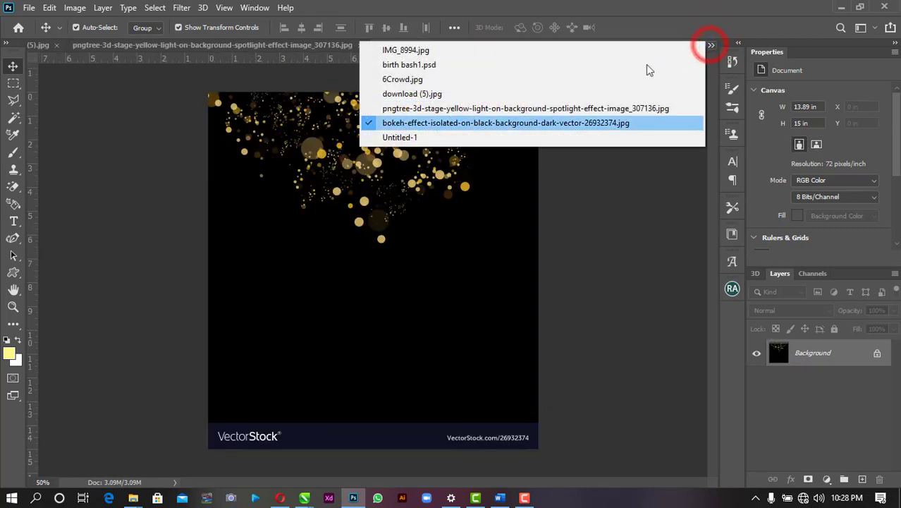
left_click(517, 110)
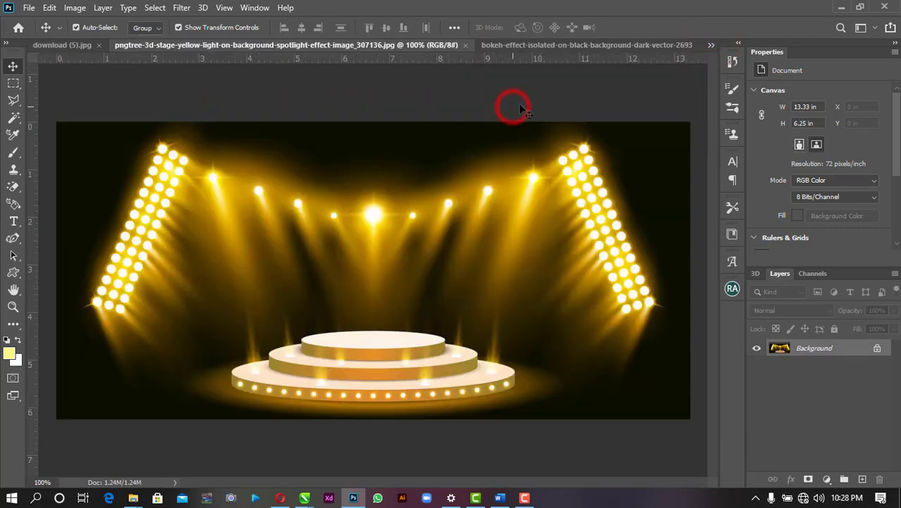
Step: Copy the orange hall image from download (5).jpg into Untitled-1 as a new layer and close the source file
left_click(711, 45)
left_click(478, 99)
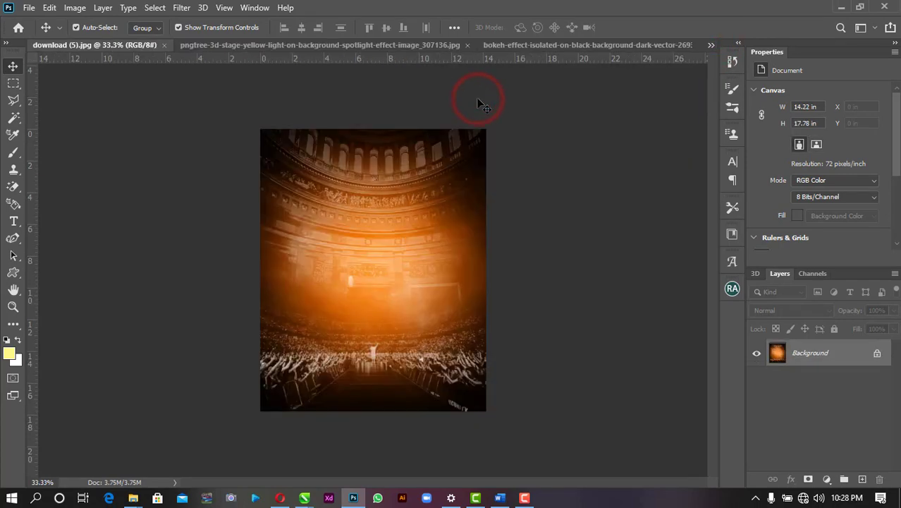
left_click_drag(127, 48, 113, 116)
left_click(675, 46)
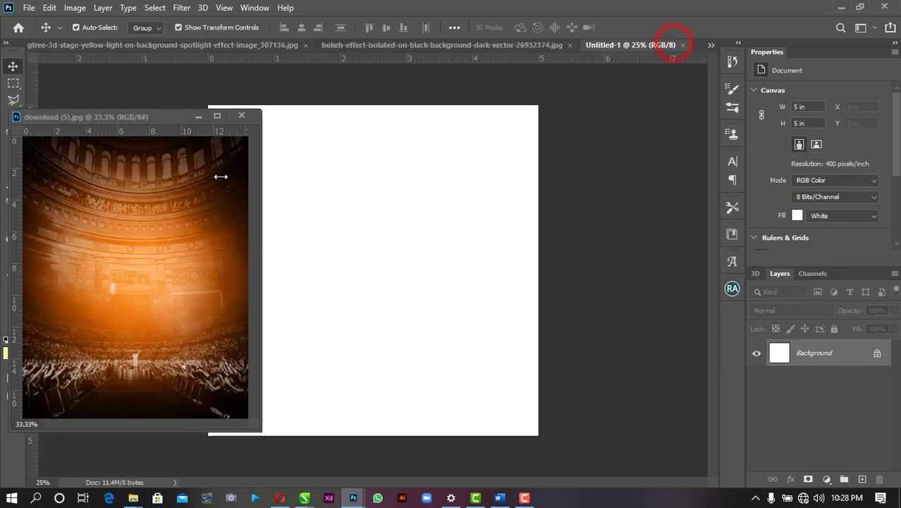
left_click_drag(92, 216, 427, 261)
left_click_drag(151, 223, 399, 241)
left_click(242, 115)
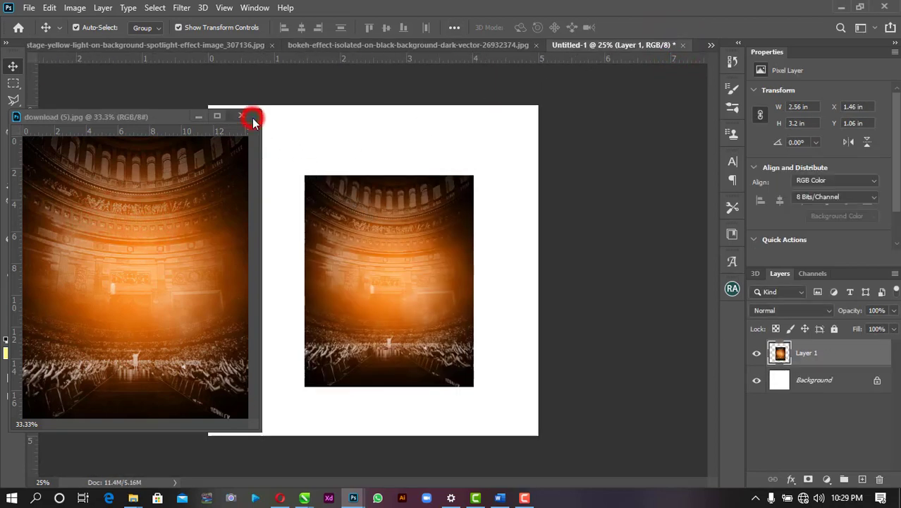
Step: Enlarge the hall image to 5.6 x 7 in and position it to cover the whole canvas
left_click_drag(474, 172, 605, 72)
left_click_drag(457, 228, 441, 280)
left_click(661, 29)
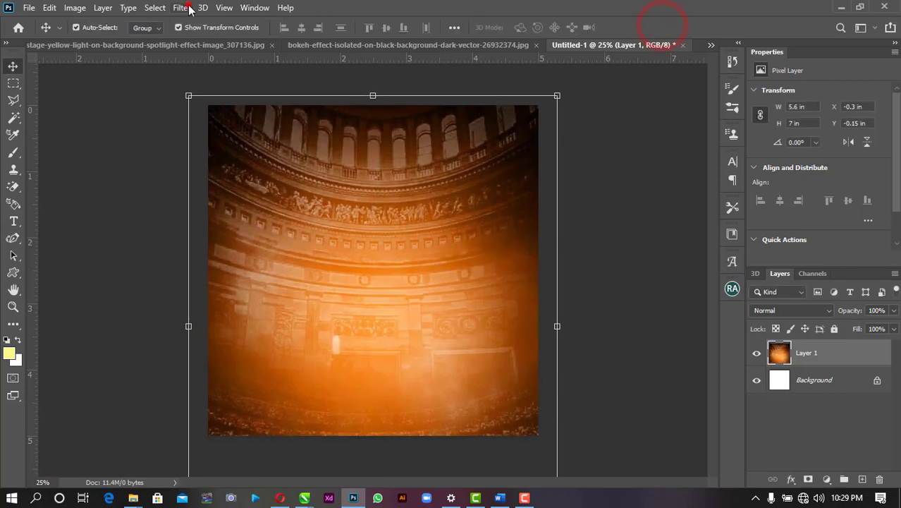
Step: Apply a Gaussian Blur with a 44.3-pixel radius to the hall image and deselect the layer
left_click(182, 8)
left_click(211, 157)
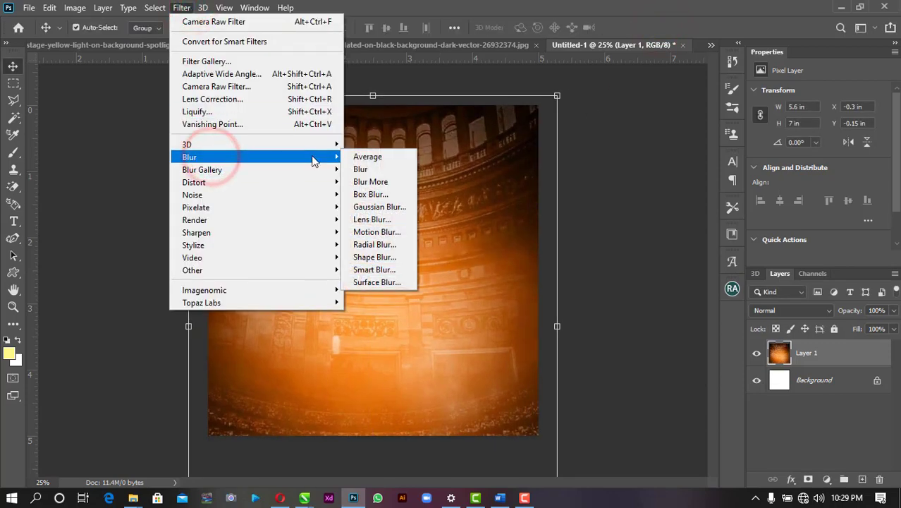
key("Down")
key("Down")
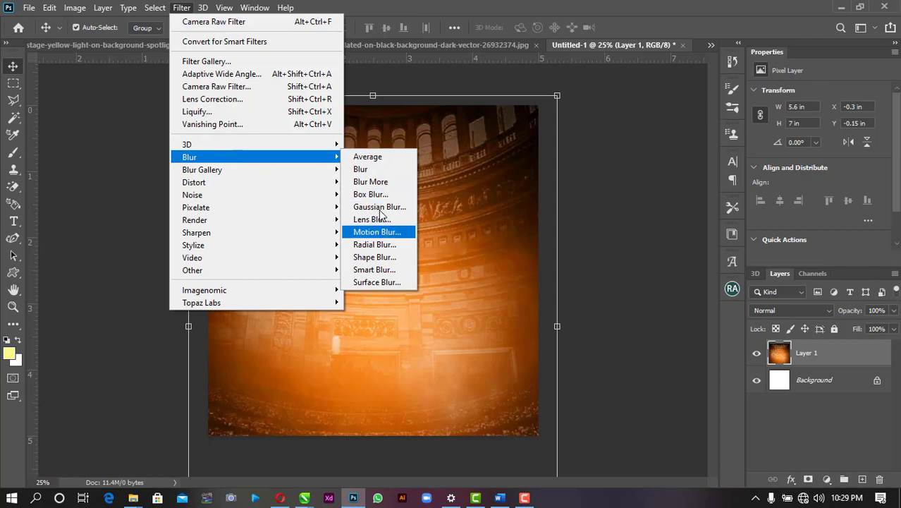
left_click(379, 208)
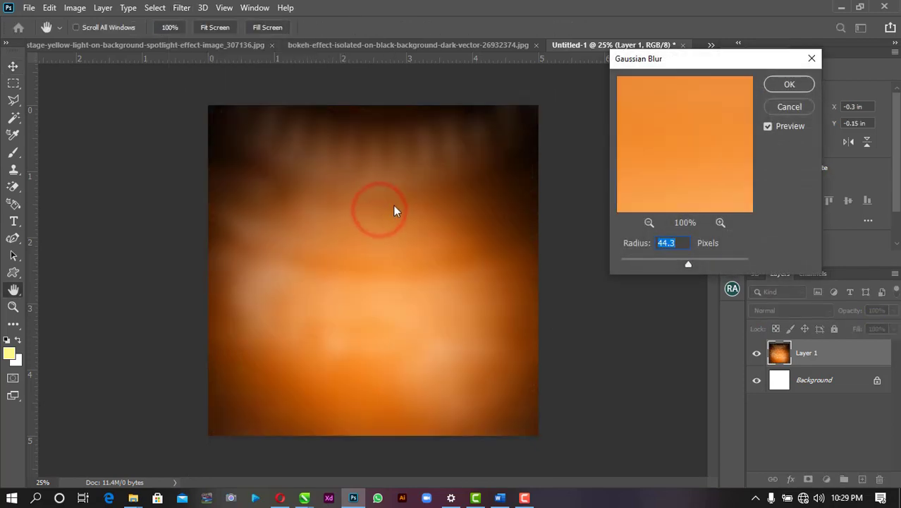
left_click(789, 85)
key("v")
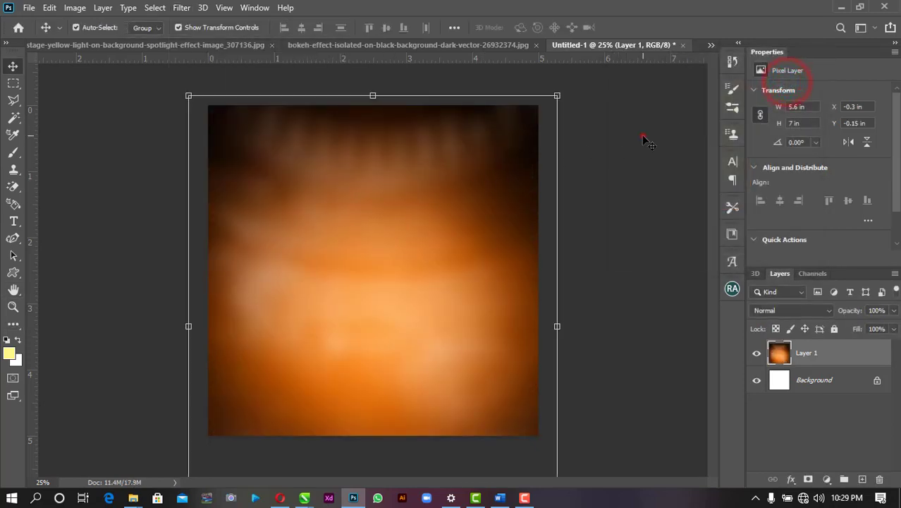
left_click(642, 138)
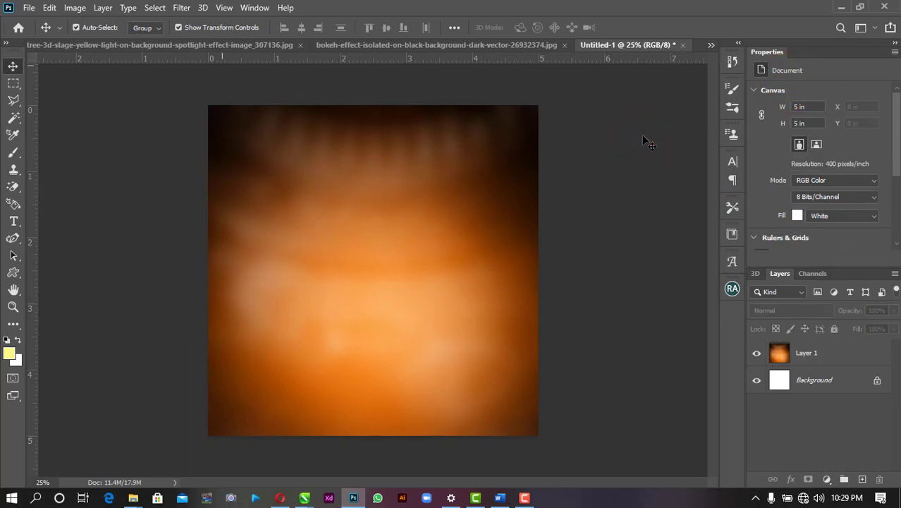
Step: Copy the concert photo from 6Crowd.jpg into Untitled-1 as a new layer and close the source file
left_click(711, 45)
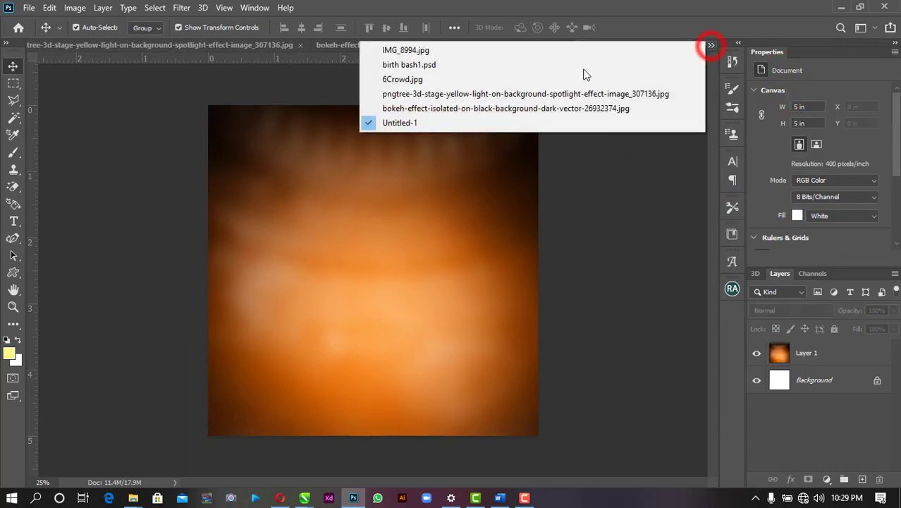
left_click(447, 109)
left_click(711, 46)
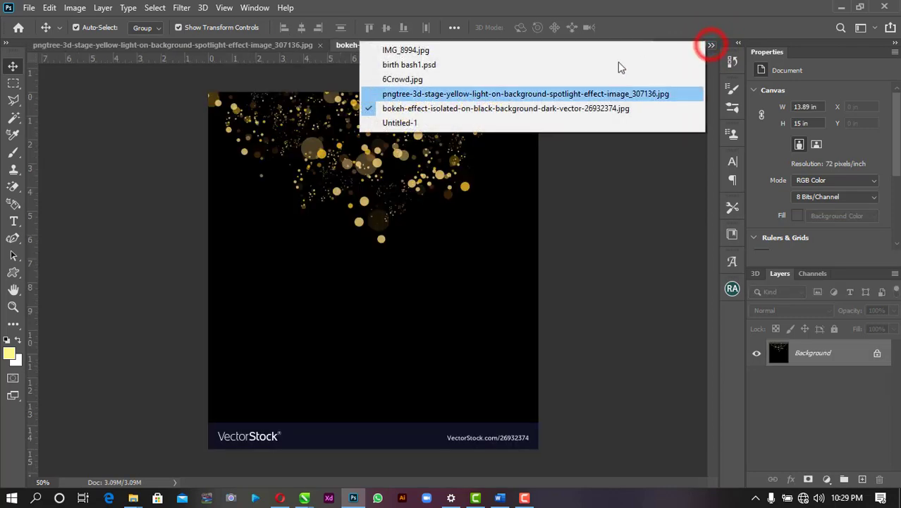
left_click(497, 81)
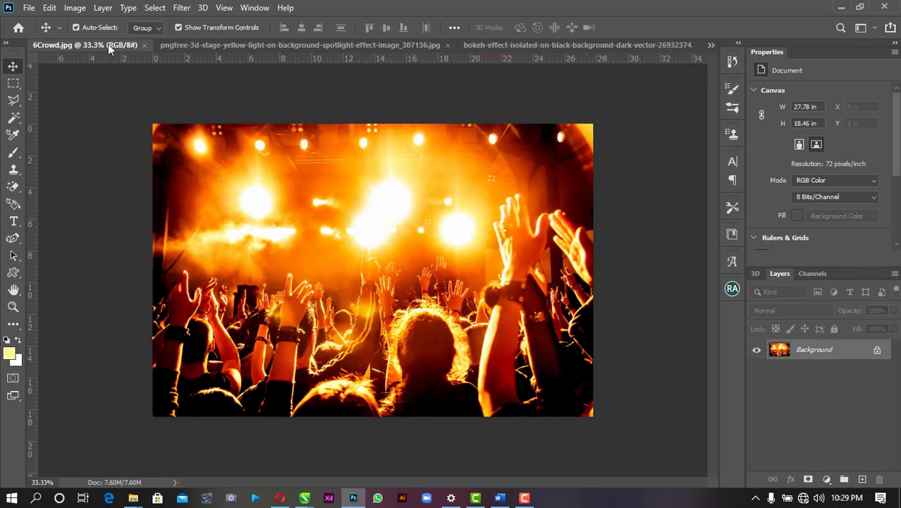
left_click_drag(108, 43, 120, 143)
left_click_drag(245, 290, 514, 235)
left_click(472, 124)
Step: Scale the crowd photo to 167.25% and position it over the entire canvas
left_click_drag(484, 198, 335, 219)
left_click_drag(534, 148, 666, 39)
left_click_drag(467, 187, 482, 195)
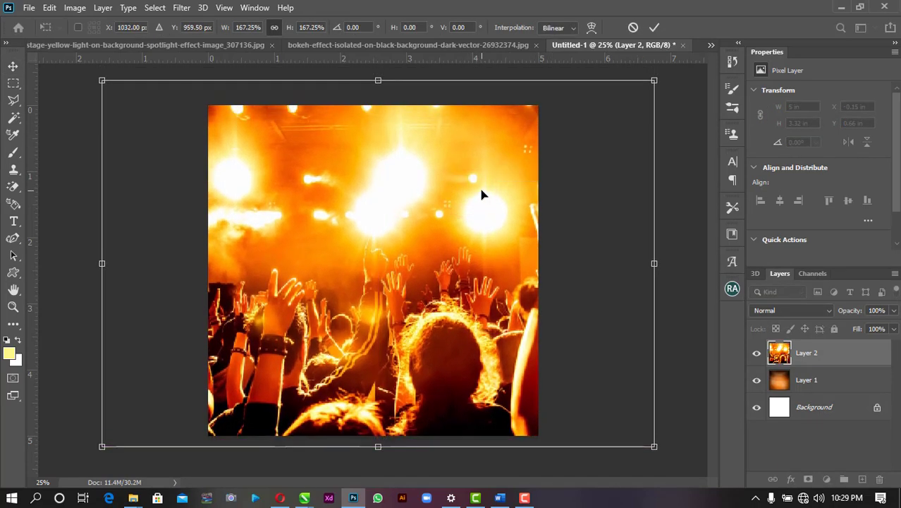
left_click(656, 27)
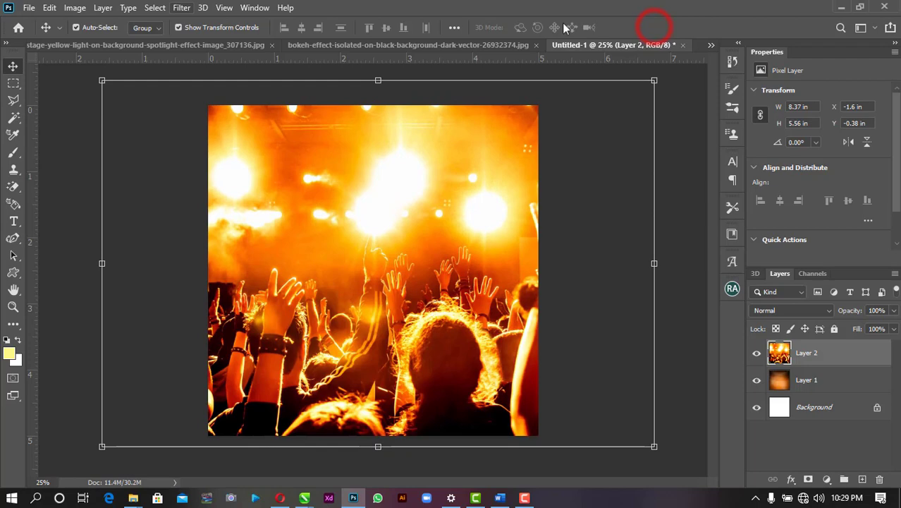
Step: Blur the crowd photo with a 44.3-pixel Gaussian Blur and move it up to a Y position of -0.56 in
left_click(181, 8)
mouse_move(226, 157)
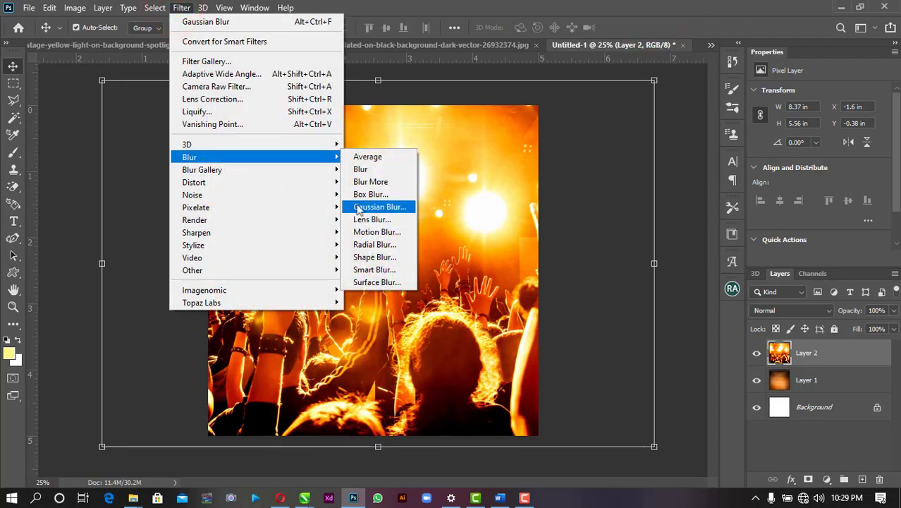
left_click(366, 206)
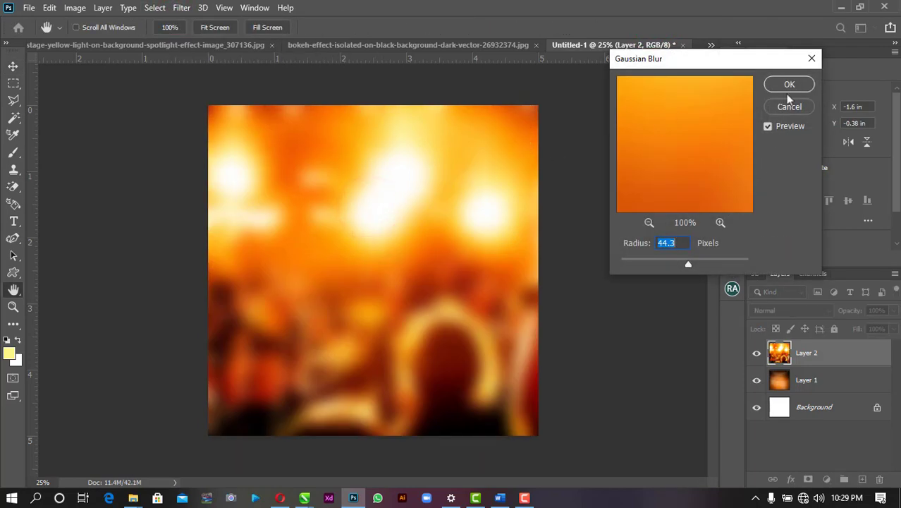
left_click(790, 84)
mouse_move(434, 204)
left_mouse_down()
mouse_move(446, 186)
mouse_move(443, 196)
left_mouse_up()
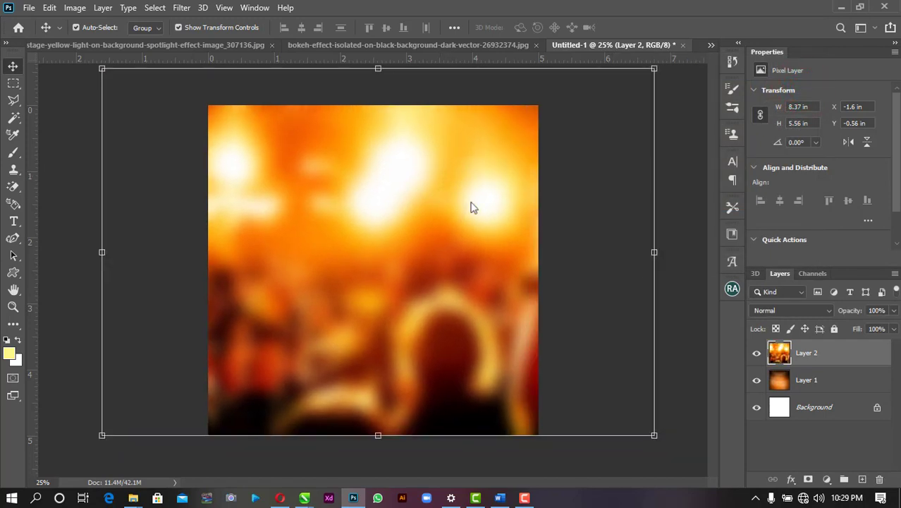
Step: Try out different blend modes on the blurred crowd layer and apply Pin Light
left_click(817, 311)
key("Down")
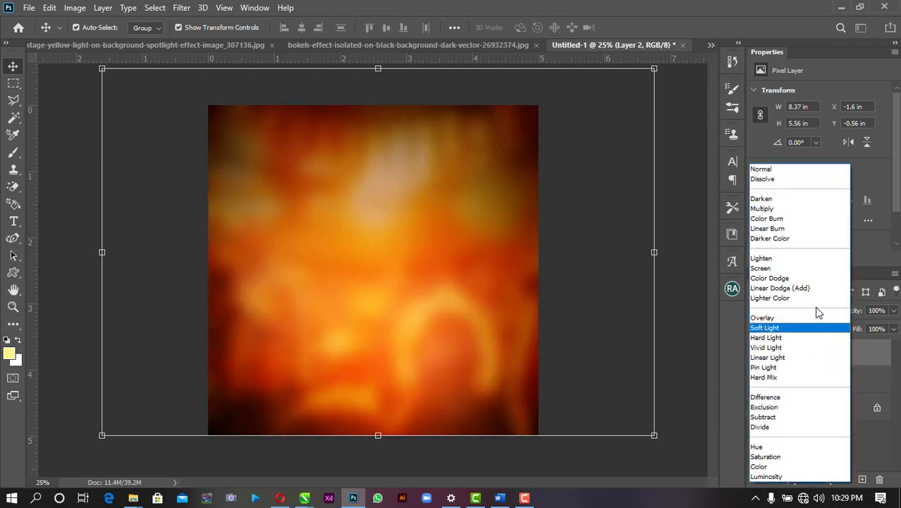
key("Up")
key("Up")
key("Up")
key("Up")
key("Up")
key("Up")
key("Up")
key("Up")
key("Up")
key("Up")
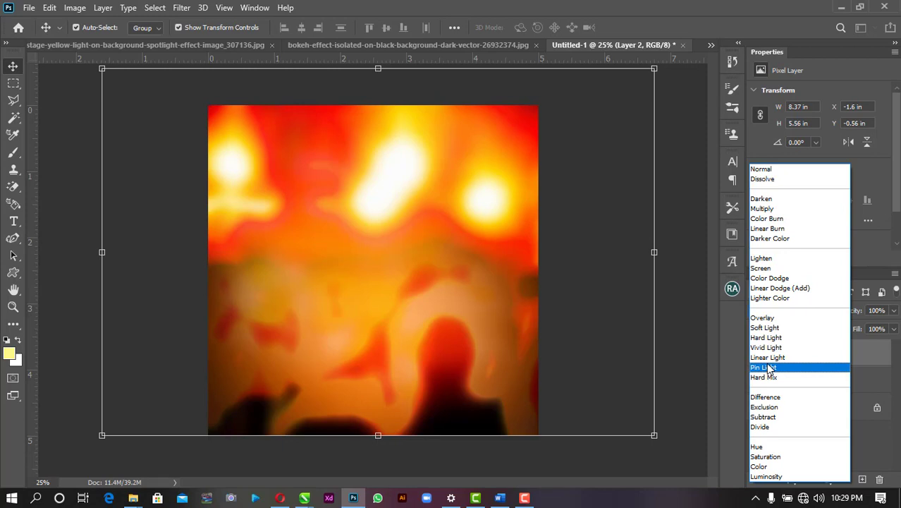
left_click(769, 368)
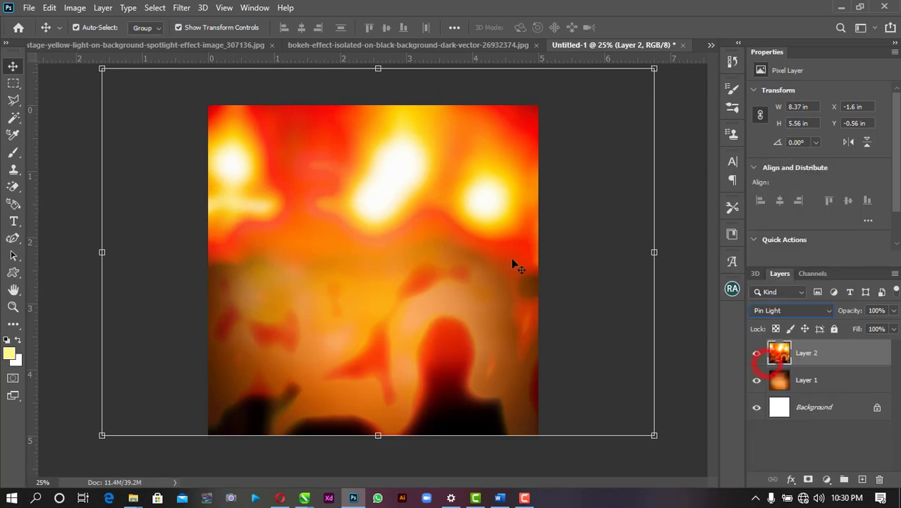
Step: Set the crowd layer's blend mode to Overlay, move it to about X -1.68 in, Y -0.28 in, and deselect it
left_click_drag(467, 211, 461, 238)
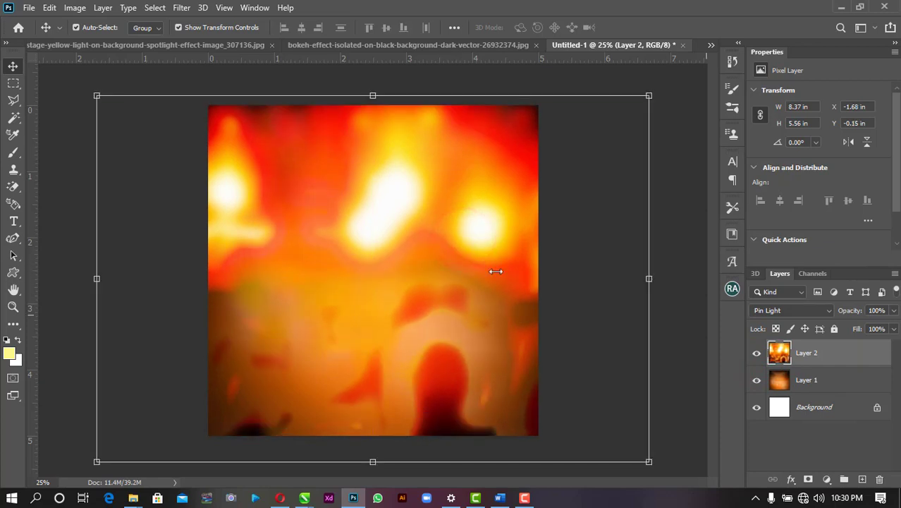
left_click(799, 312)
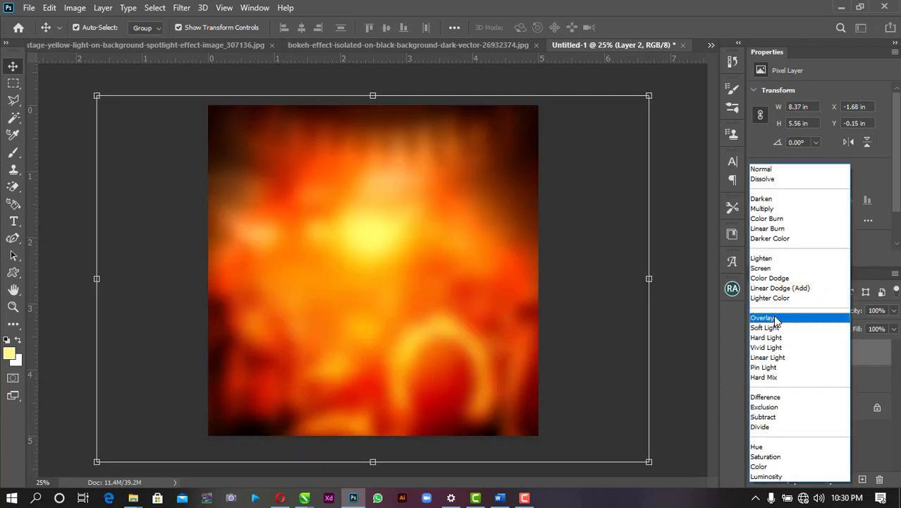
left_click(776, 319)
left_click_drag(498, 271, 493, 263)
key("shift+alt+n")
left_click(680, 179)
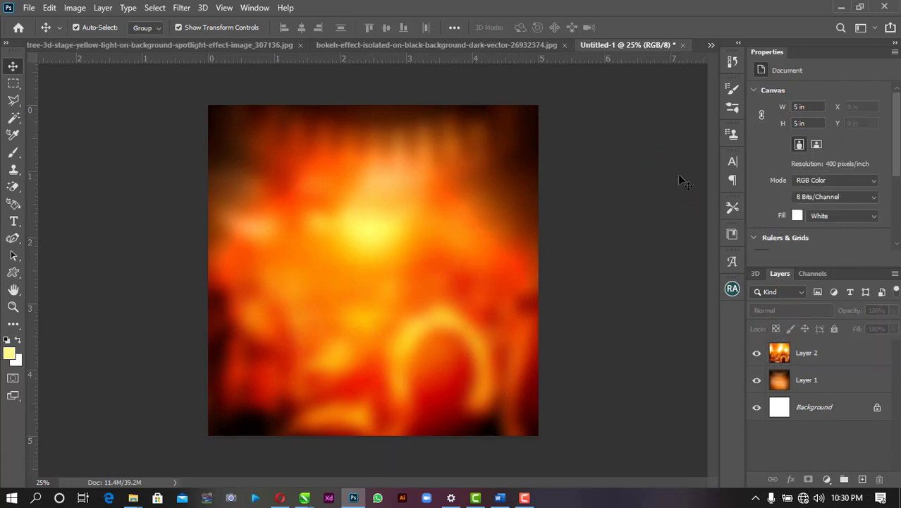
Step: Copy the yellow spotlight stage image into Untitled-1 as a new layer and close the source file
left_click(207, 45)
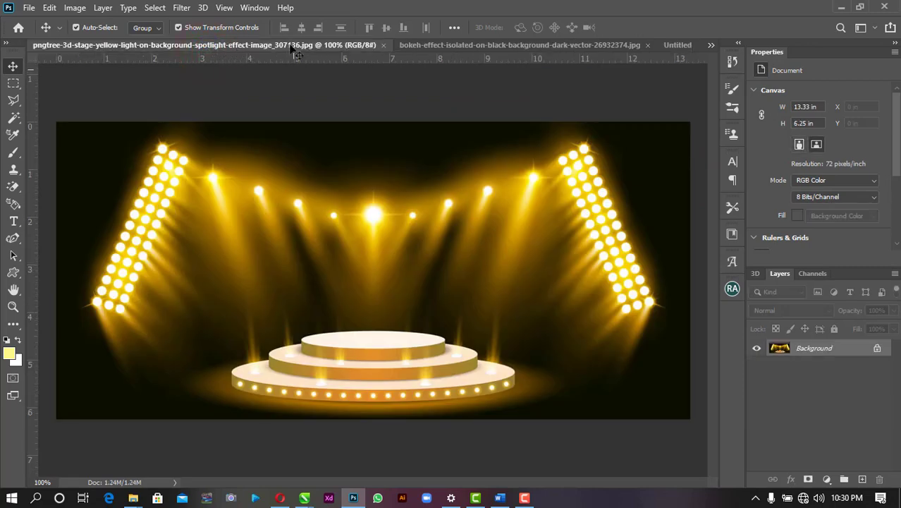
left_click_drag(298, 45, 275, 85)
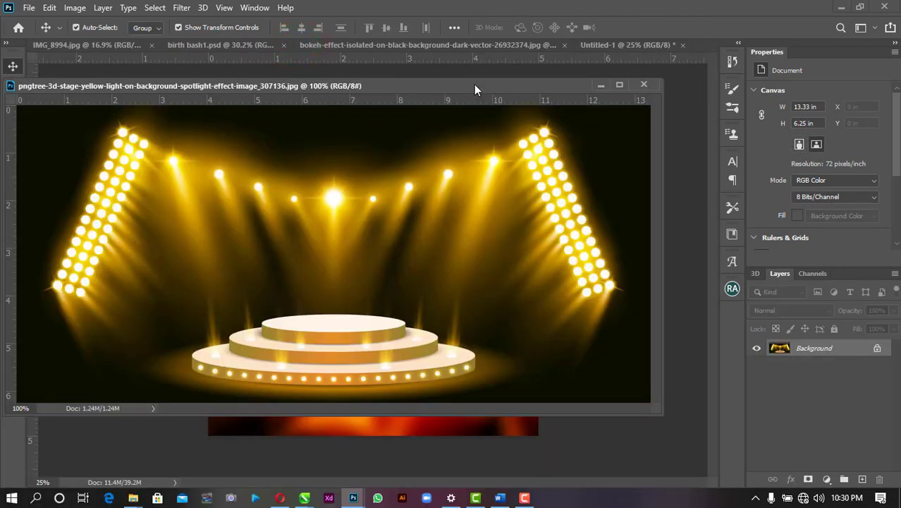
left_click_drag(474, 84, 486, 217)
left_click_drag(446, 346, 447, 150)
left_click(658, 199)
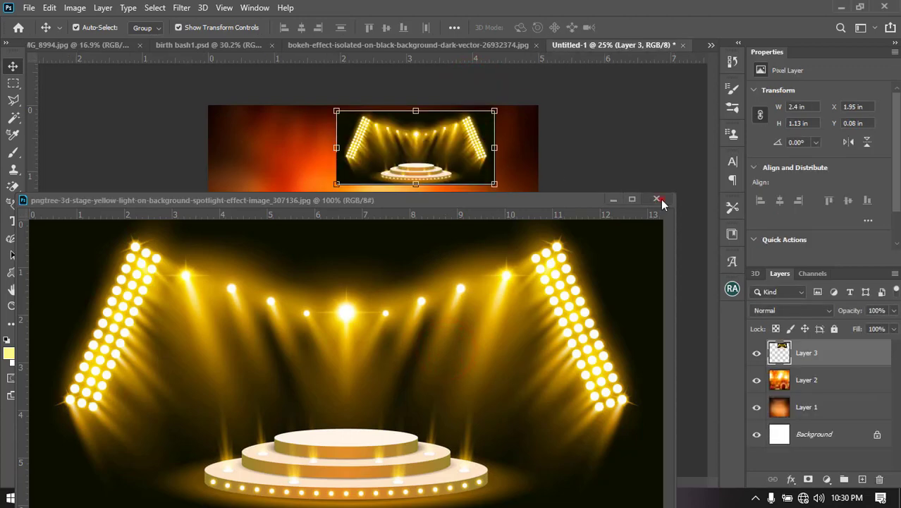
Step: Scale the stage lights layer to about 6.22 x 2.92 in and centre it across the upper part of the canvas
key("ctrl+t")
left_click_drag(338, 184, 212, 264)
left_click_drag(494, 248, 501, 213)
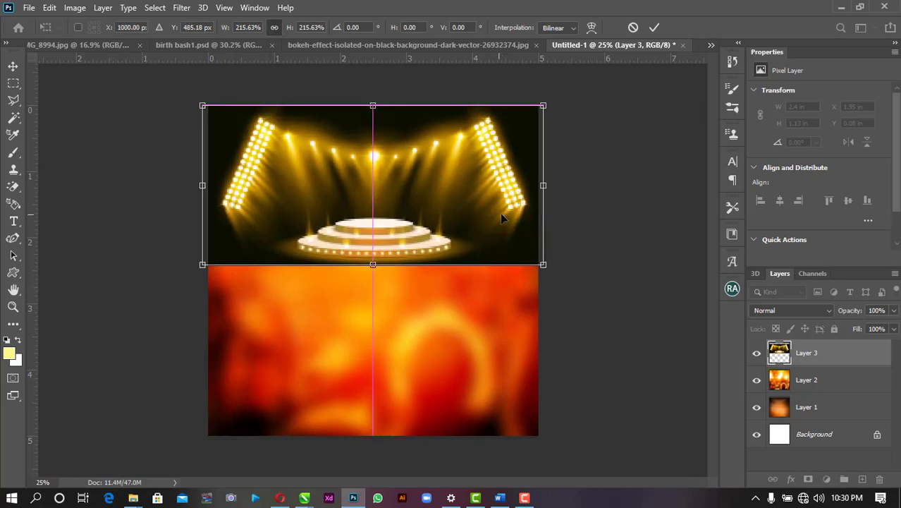
left_click_drag(206, 266, 196, 264)
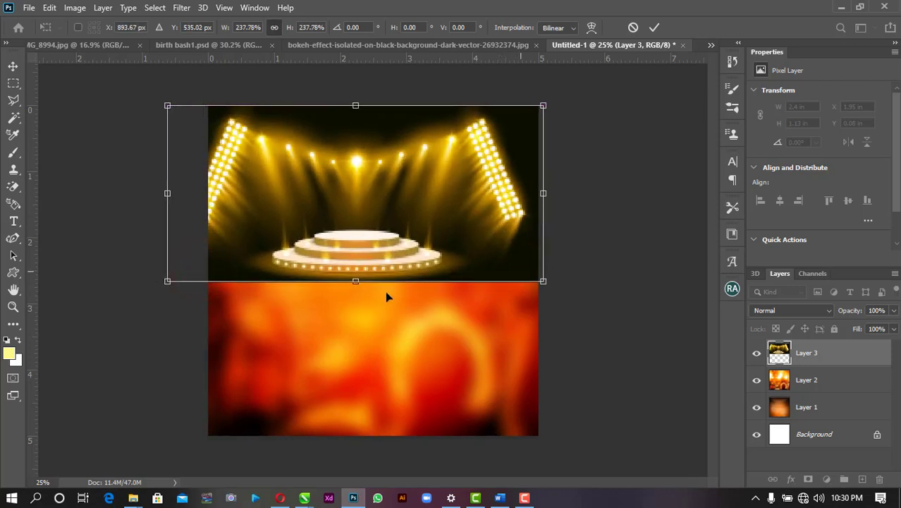
left_click_drag(540, 276, 577, 290)
left_click_drag(484, 248, 480, 236)
left_click(655, 29)
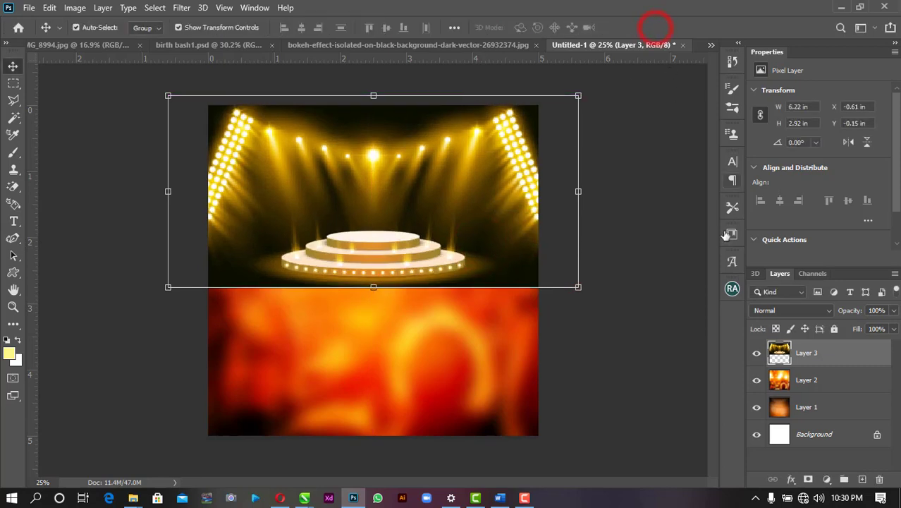
Step: Add a layer mask to the stage lights layer and paint out the podium and lower edge with an 800 px soft black brush
left_click(809, 480)
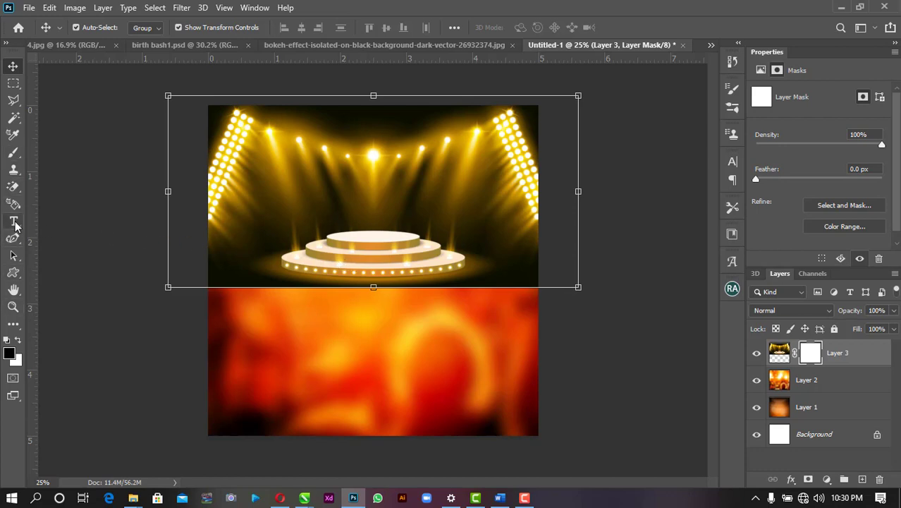
key("b")
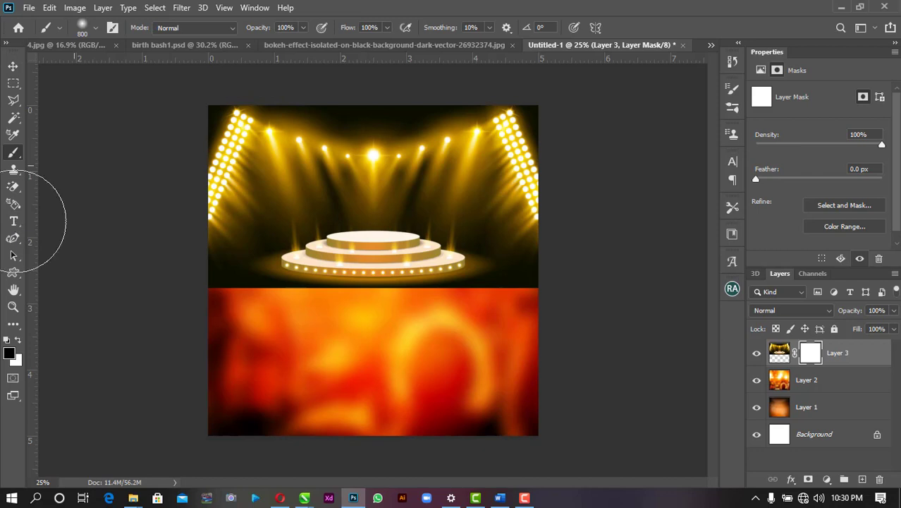
mouse_move(316, 259)
left_mouse_down()
mouse_move(344, 266)
mouse_move(308, 280)
mouse_move(446, 275)
mouse_move(191, 335)
mouse_move(300, 345)
mouse_move(247, 336)
mouse_move(258, 331)
mouse_move(216, 333)
mouse_move(520, 332)
mouse_move(485, 341)
mouse_move(505, 344)
mouse_move(397, 264)
mouse_move(390, 277)
mouse_move(362, 268)
left_mouse_up()
left_click(13, 65)
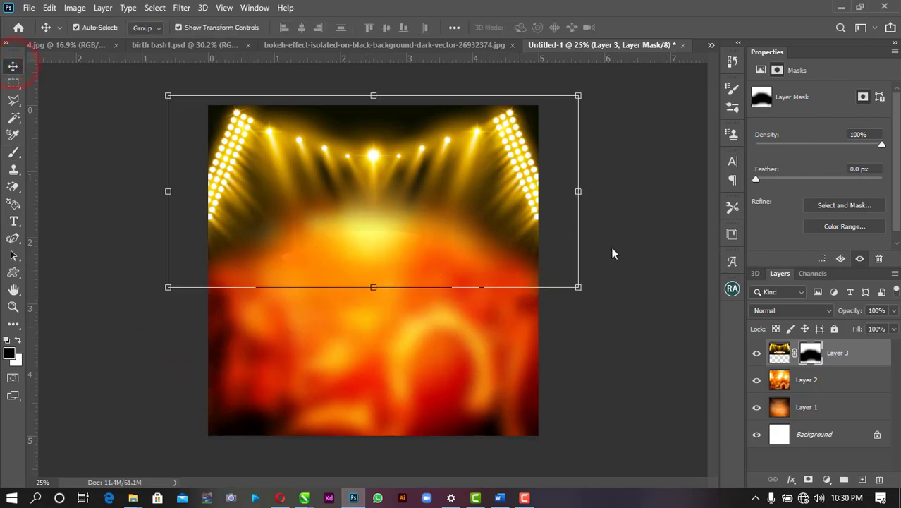
Step: Set the stage lights layer to the Screen blend mode at 88% opacity and deselect it
left_click(820, 310)
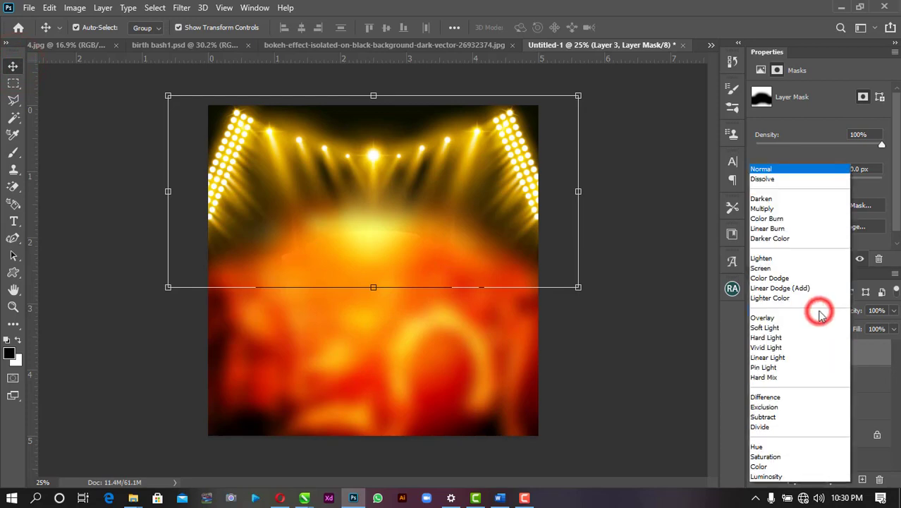
left_click(790, 268)
left_click_drag(498, 183, 500, 182)
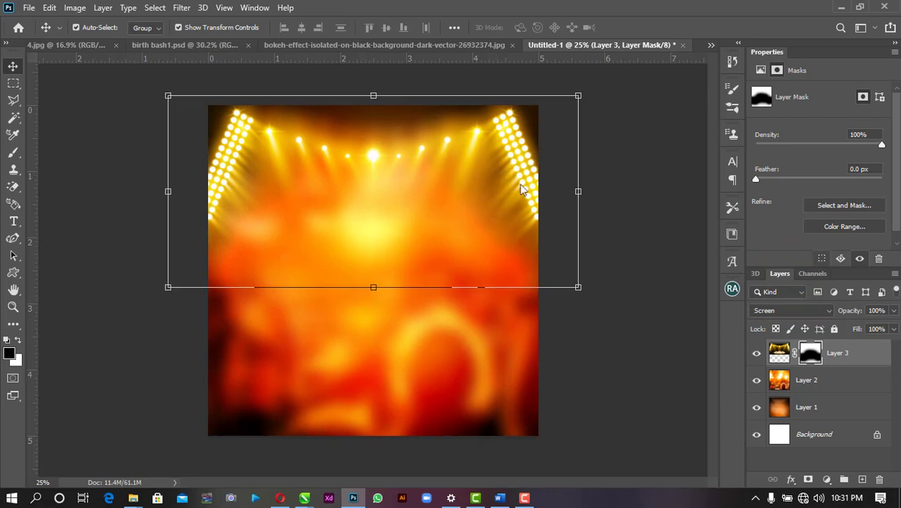
left_click(894, 310)
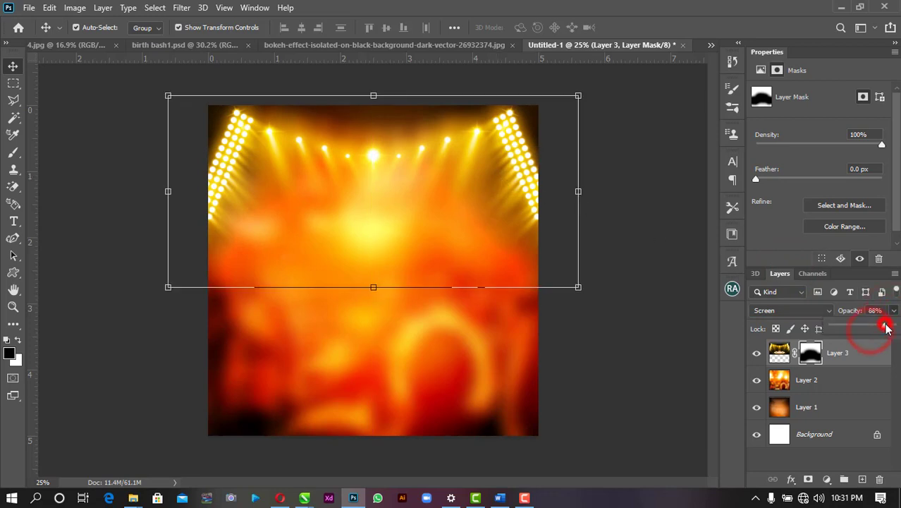
left_click(887, 327)
left_click(678, 215)
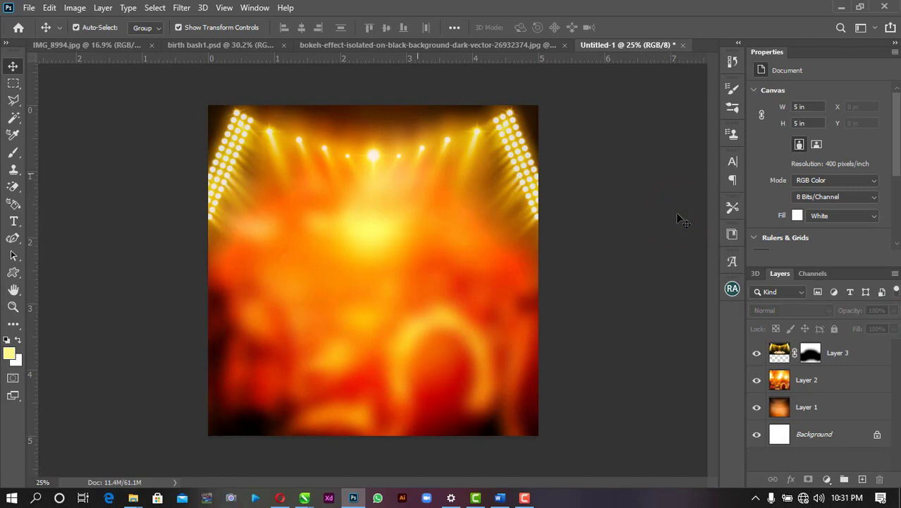
Step: Draw a rectangle of about 1768 x 1816 px just inside the canvas edges and remove its fill
left_click(11, 274)
left_click(71, 271)
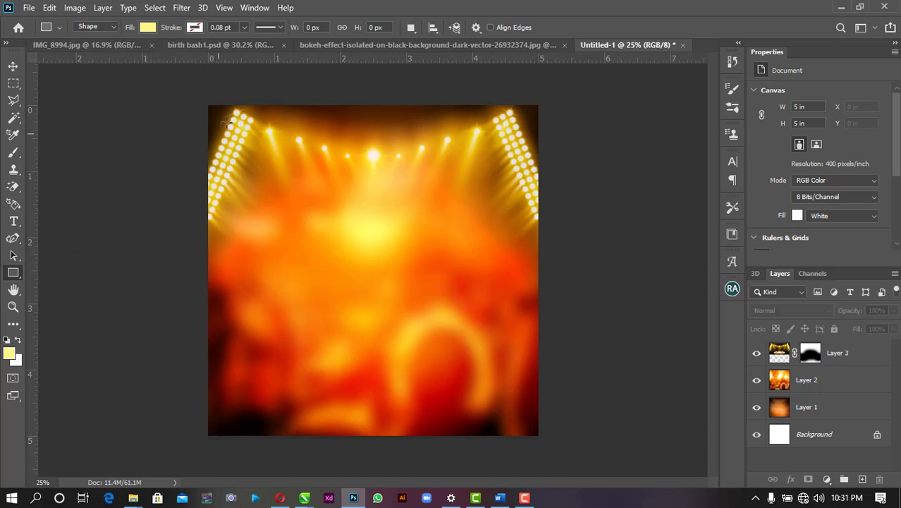
left_click_drag(226, 122, 519, 422)
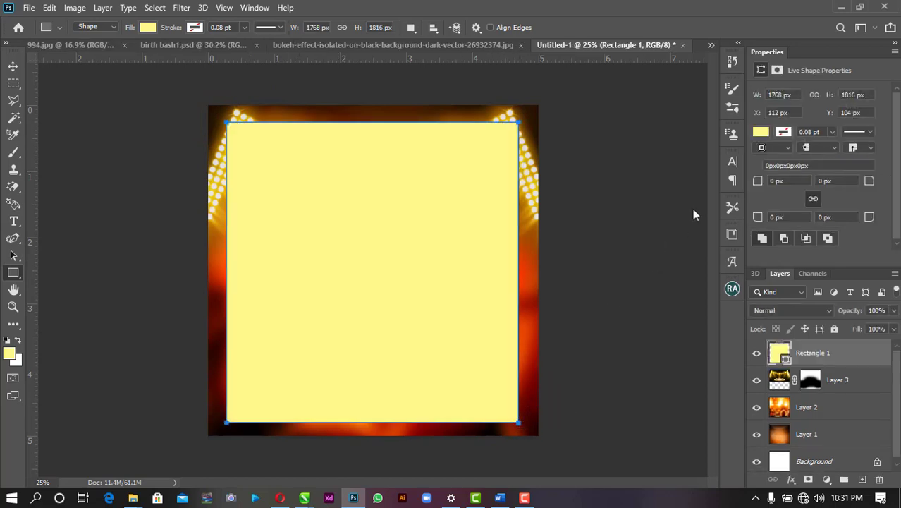
left_click(761, 133)
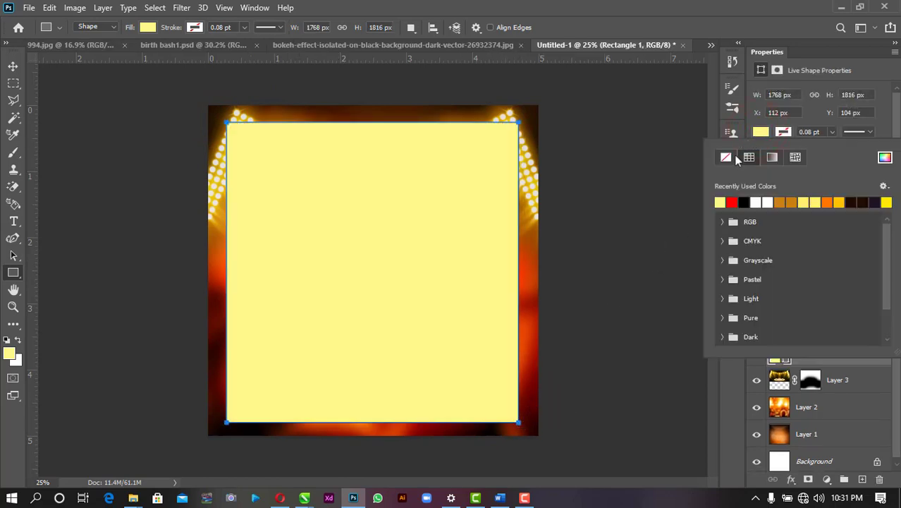
left_click(727, 158)
Step: Give the rectangle a white stroke 0.3 pt wide
left_click(787, 133)
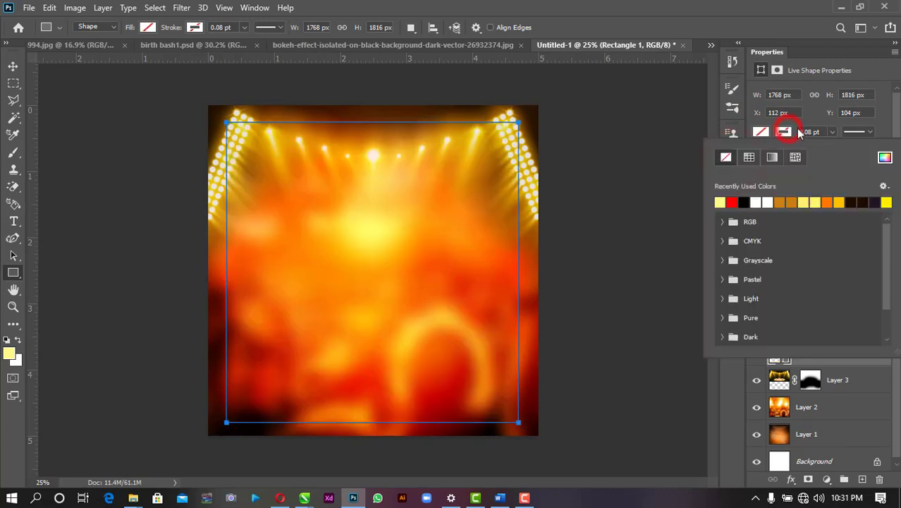
left_click(810, 132)
left_click(825, 133)
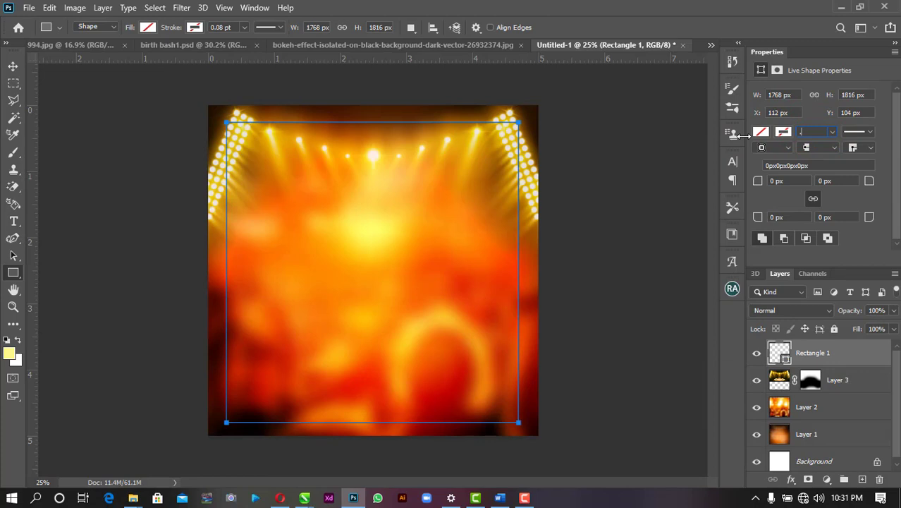
type(".3")
key("Return")
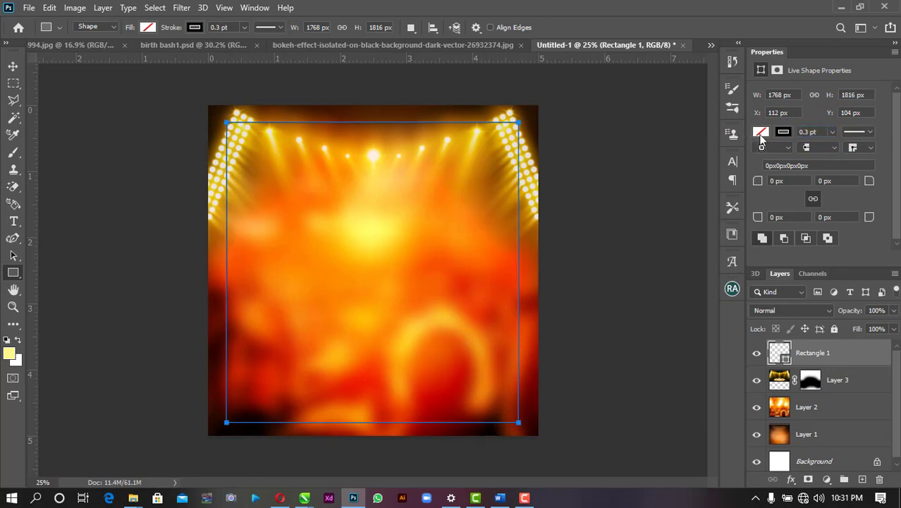
left_click(785, 133)
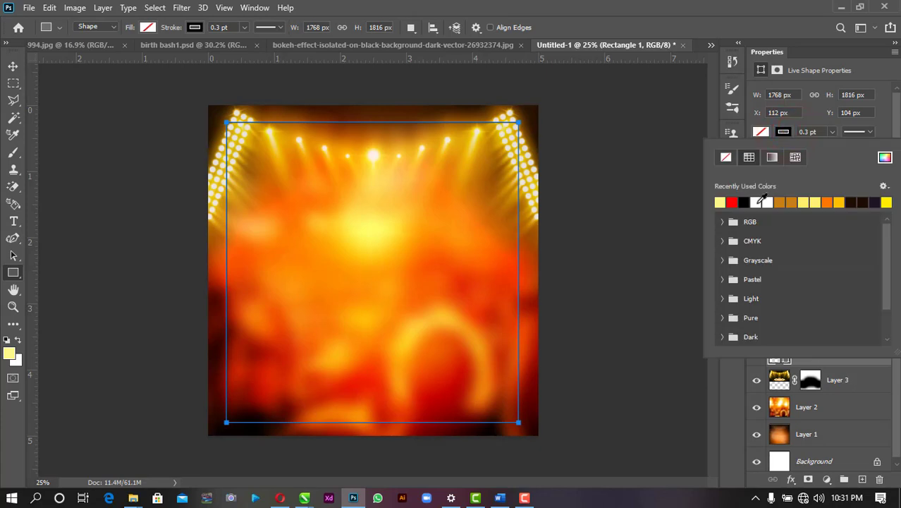
left_click(765, 201)
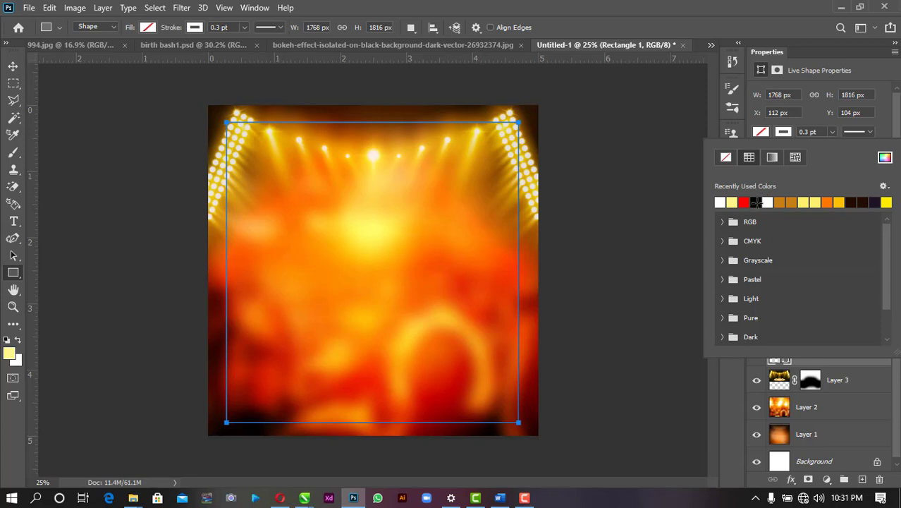
left_click(13, 67)
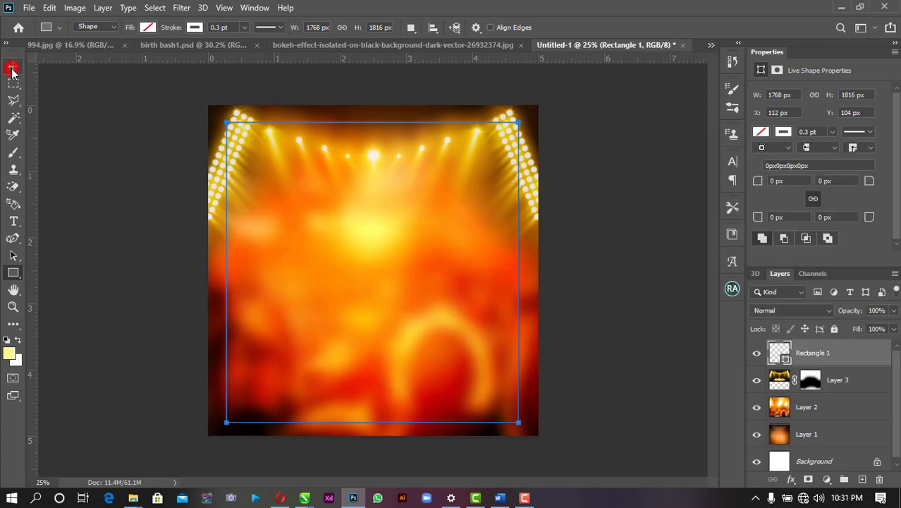
left_click(356, 156)
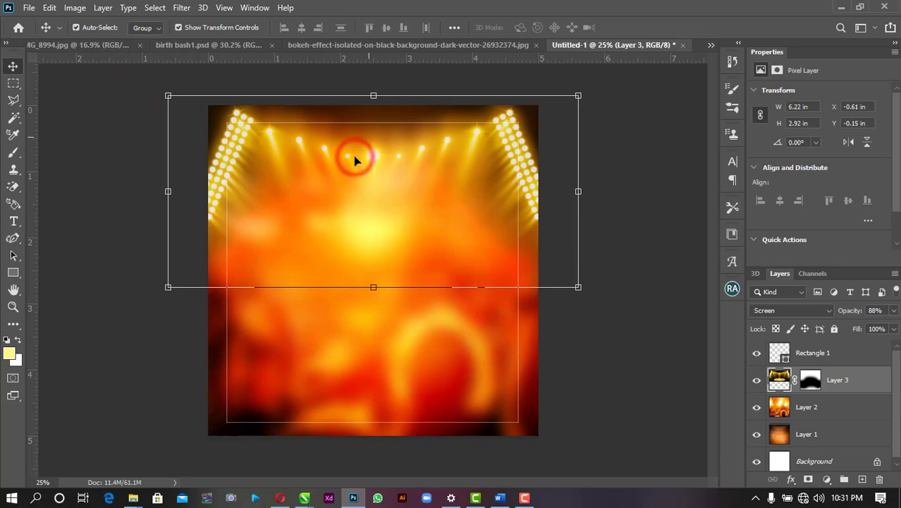
left_click(409, 377)
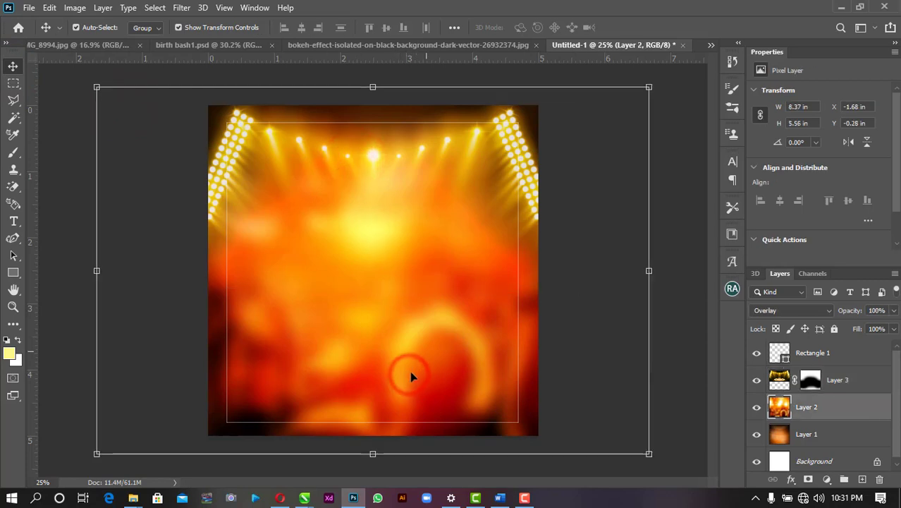
left_click(518, 296)
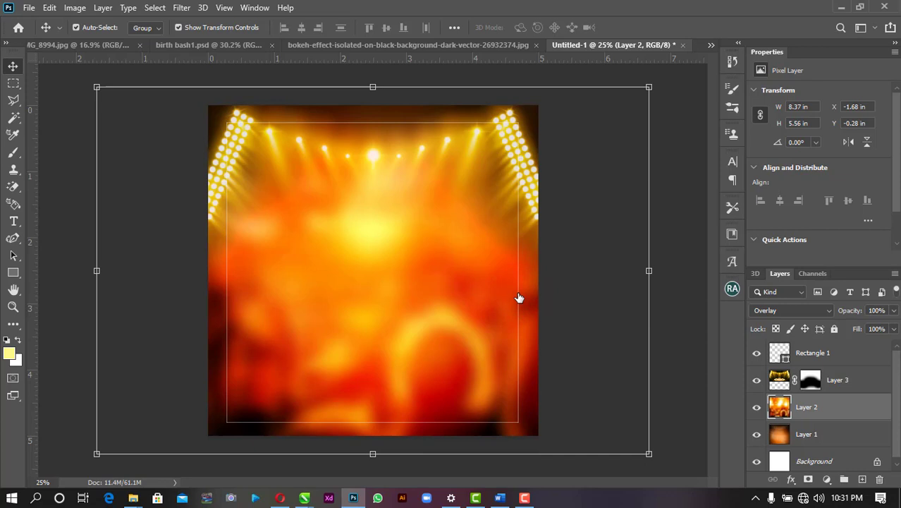
left_click(692, 335)
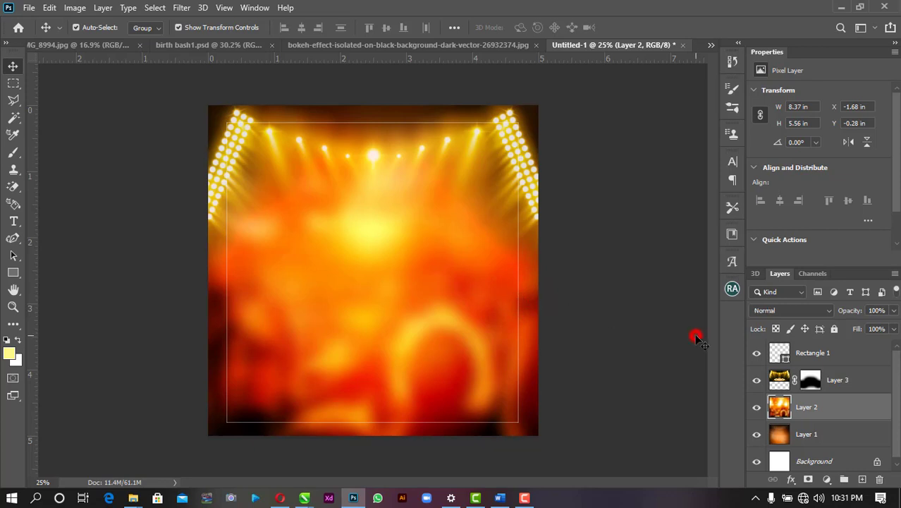
Step: Copy the gold bokeh image into Untitled-1 directly above the stage lights layer, close its source file, and move it to about the canvas centre
left_click(859, 377)
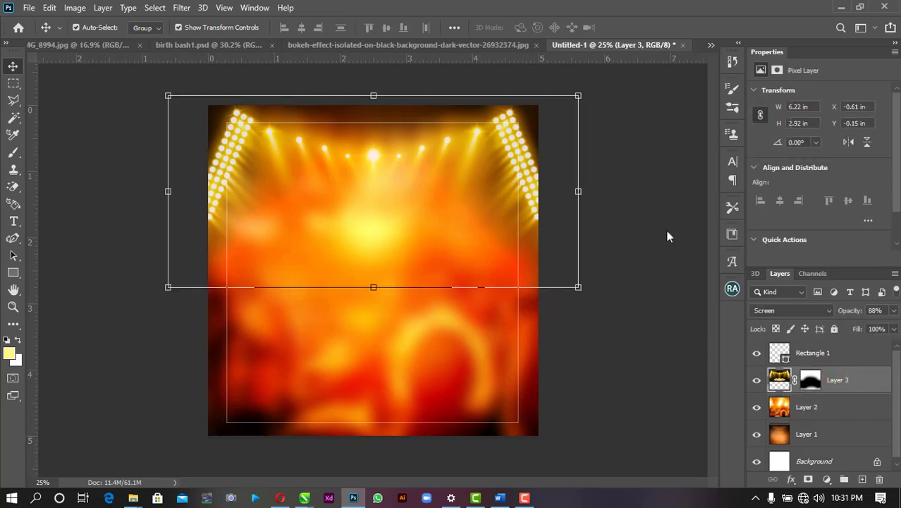
left_click(426, 46)
left_click_drag(427, 45, 372, 136)
left_click_drag(371, 255, 392, 111)
left_click(543, 136)
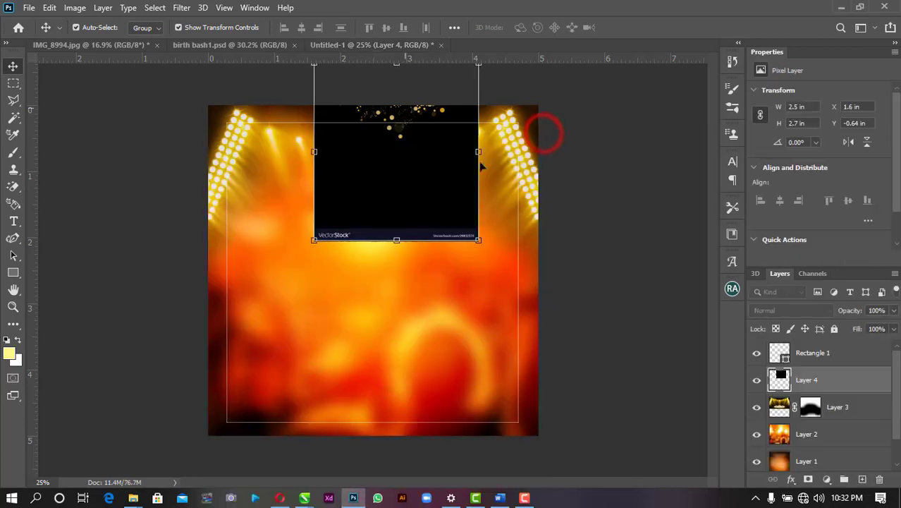
left_click_drag(404, 202, 407, 290)
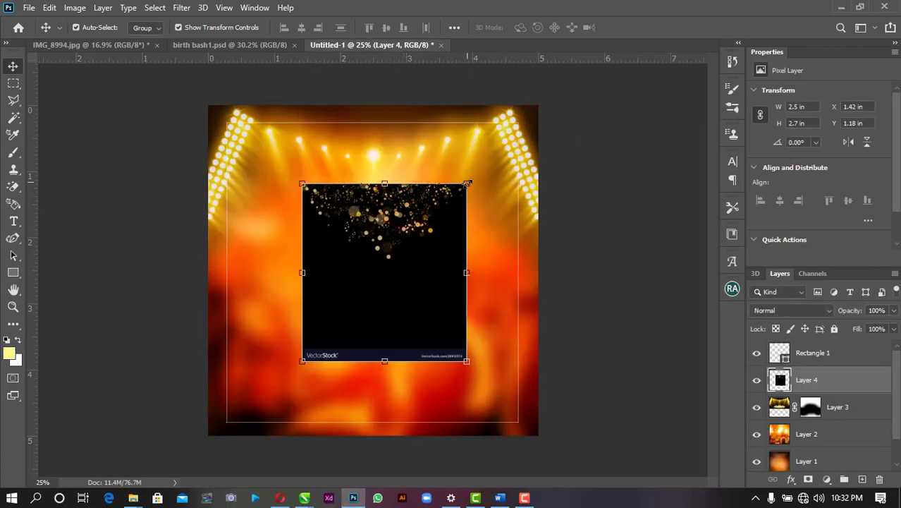
Step: Enlarge the bokeh image to about 13.38 x 14.45 in and position it so that it covers the whole canvas
left_click_drag(466, 184, 638, 4)
left_click_drag(400, 217, 390, 422)
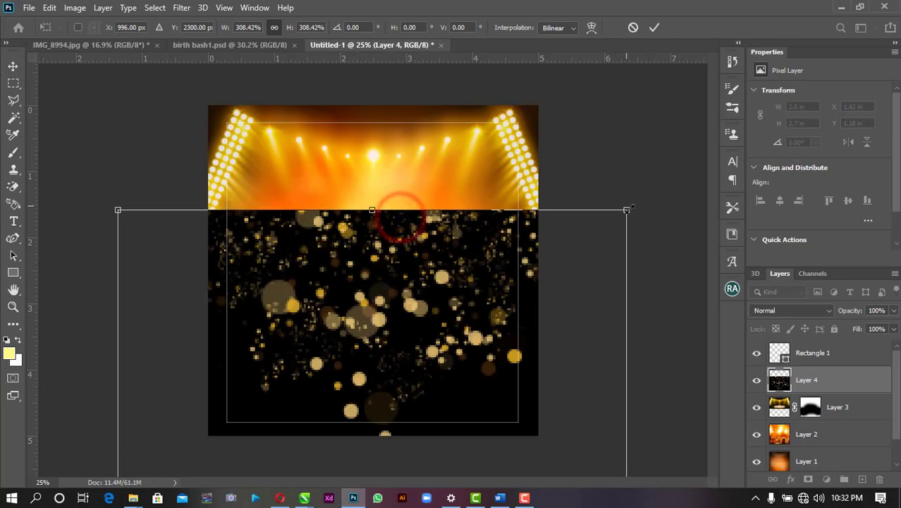
left_click_drag(627, 210, 755, 71)
left_click_drag(415, 245, 417, 285)
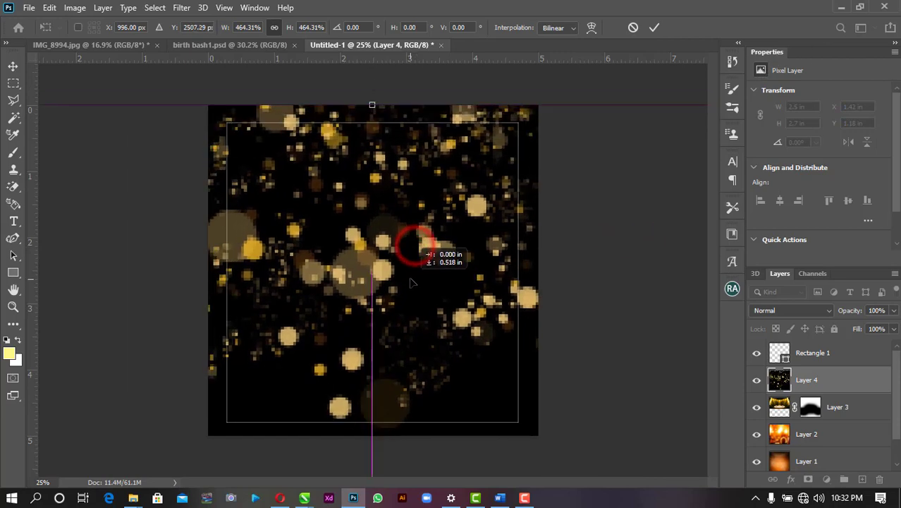
left_click(654, 28)
scroll(602, 72, "down", 3)
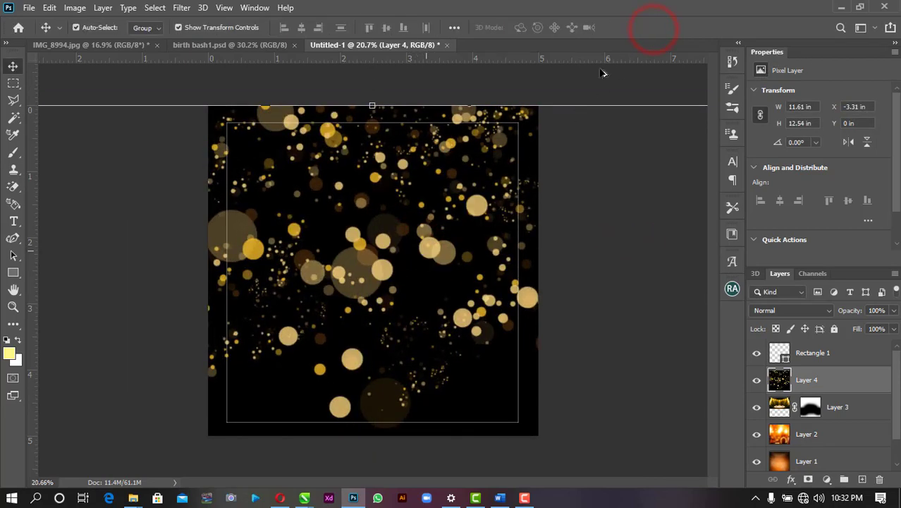
left_click(455, 177)
left_click_drag(460, 176, 487, 140)
left_click_drag(393, 259, 389, 293)
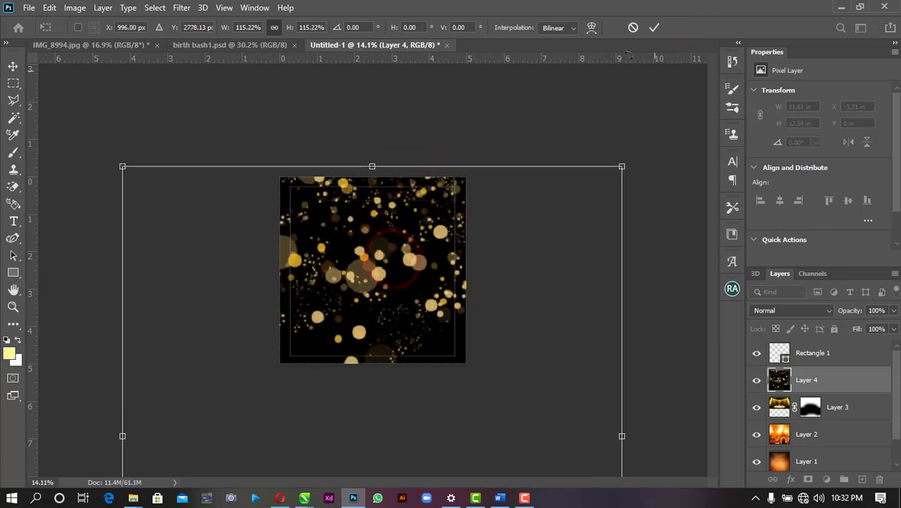
left_click(654, 28)
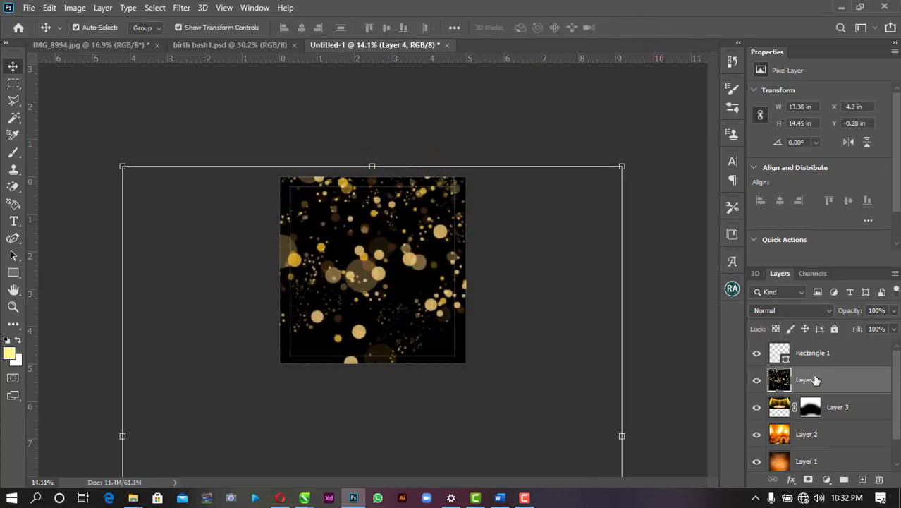
Step: Apply a Motion Blur with a 33° angle and a distance of 71 pixels to the bokeh layer
left_click(181, 9)
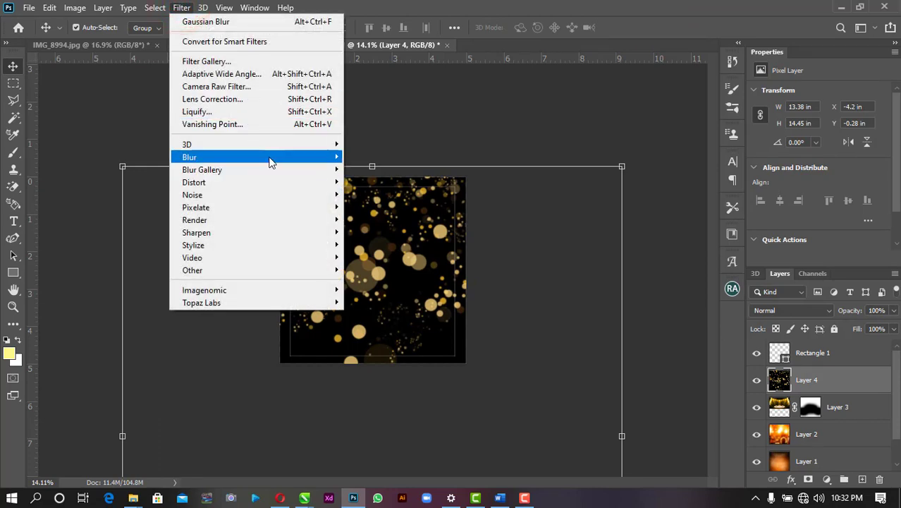
mouse_move(270, 158)
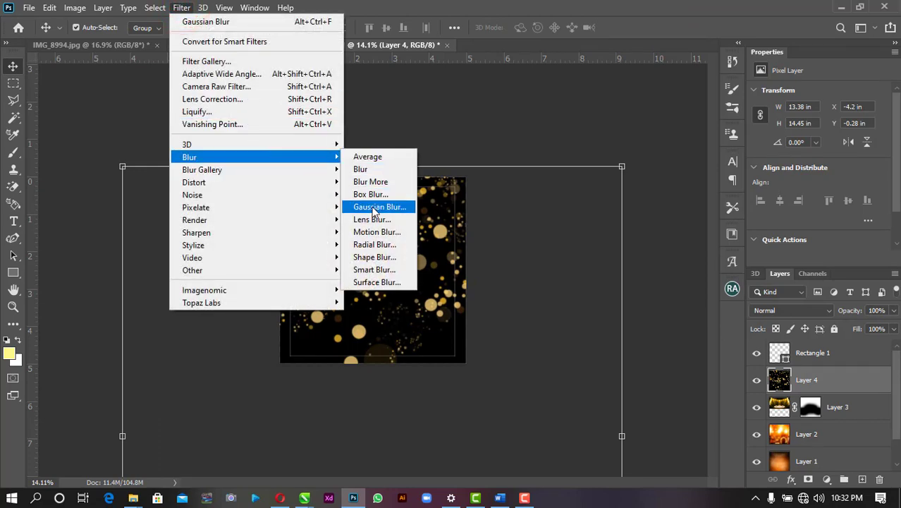
left_click(381, 232)
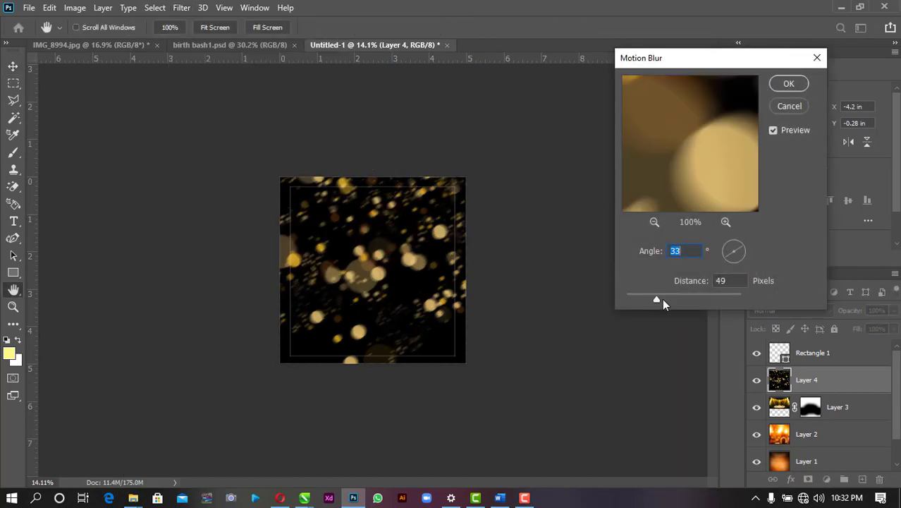
left_click_drag(663, 303, 663, 301)
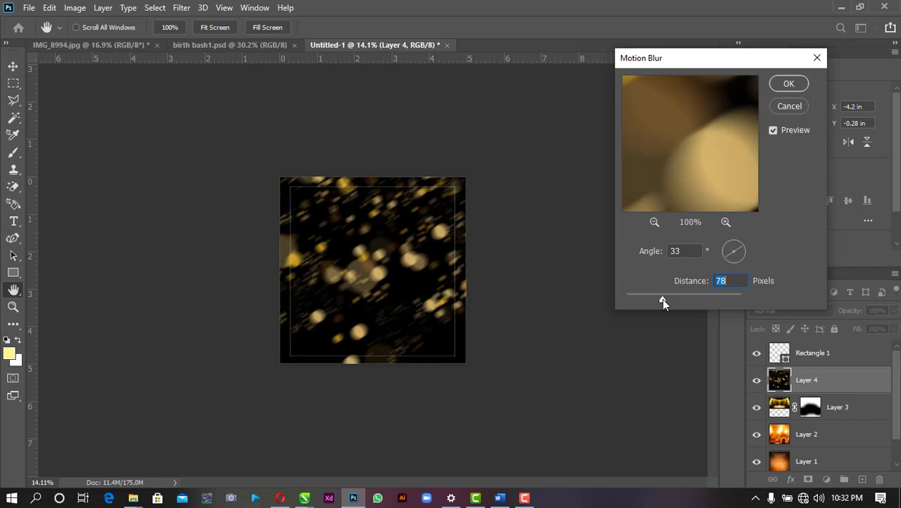
left_click_drag(658, 294, 660, 295)
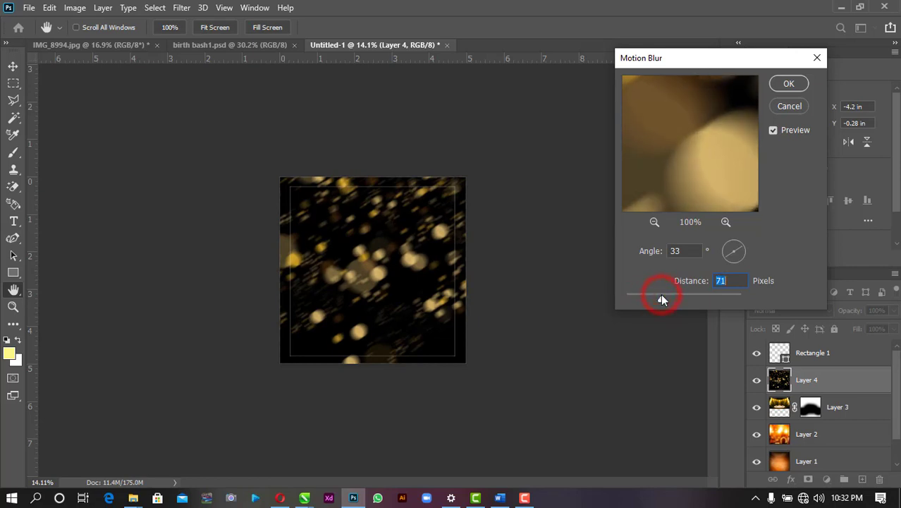
left_click(789, 84)
Step: Set the bokeh layer to the Screen blend mode at 93% opacity and place it below the stage lights layer
key("v")
left_click(810, 313)
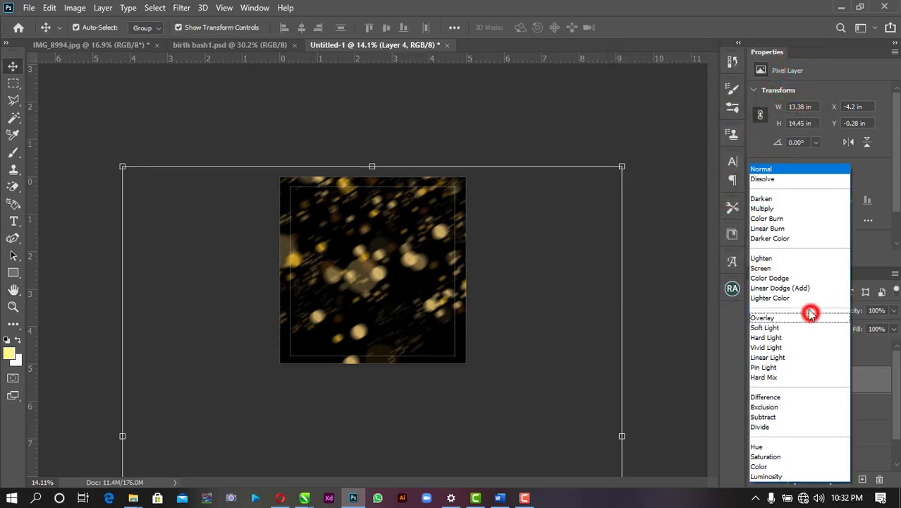
left_click(785, 265)
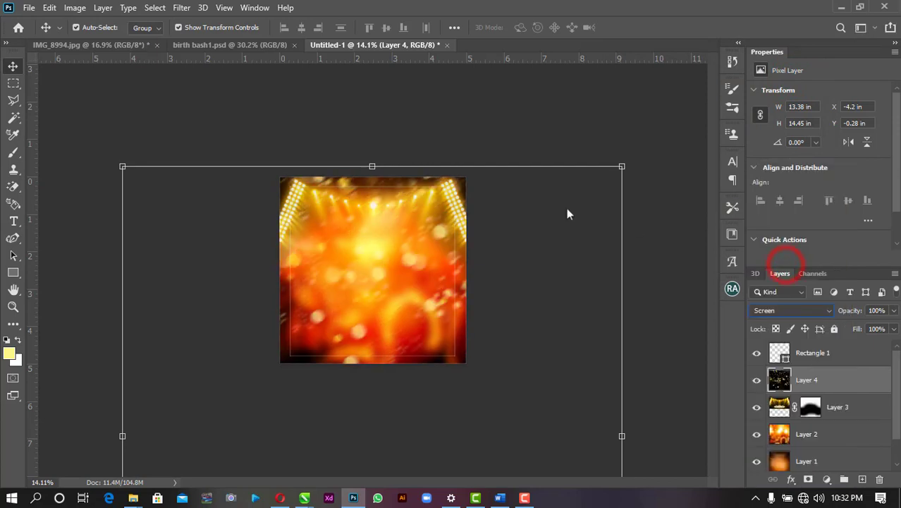
left_click_drag(839, 379, 821, 409)
left_click(682, 295)
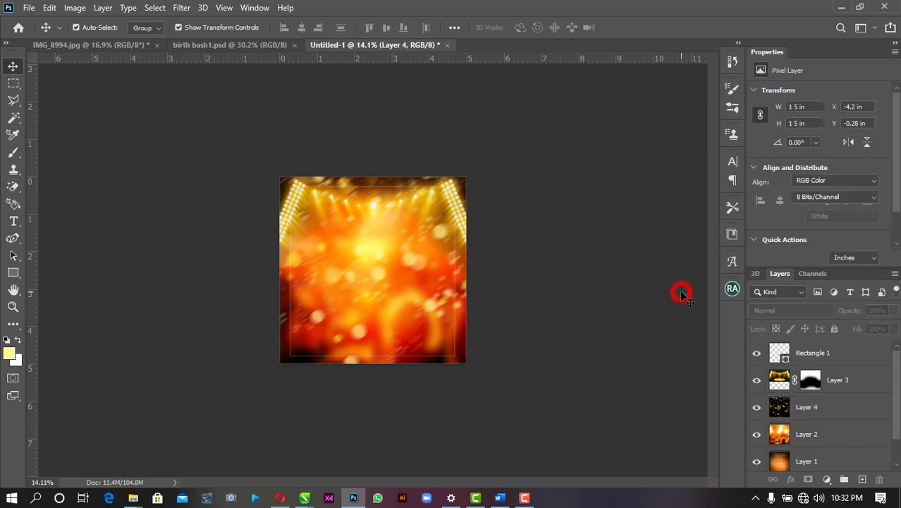
left_click(844, 409)
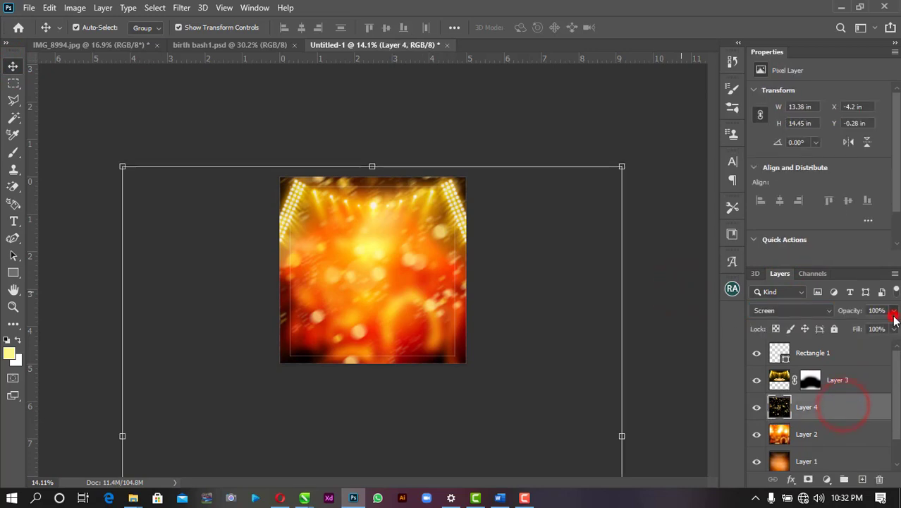
mouse_move(893, 311)
left_mouse_down()
mouse_move(871, 331)
mouse_move(889, 325)
left_mouse_up()
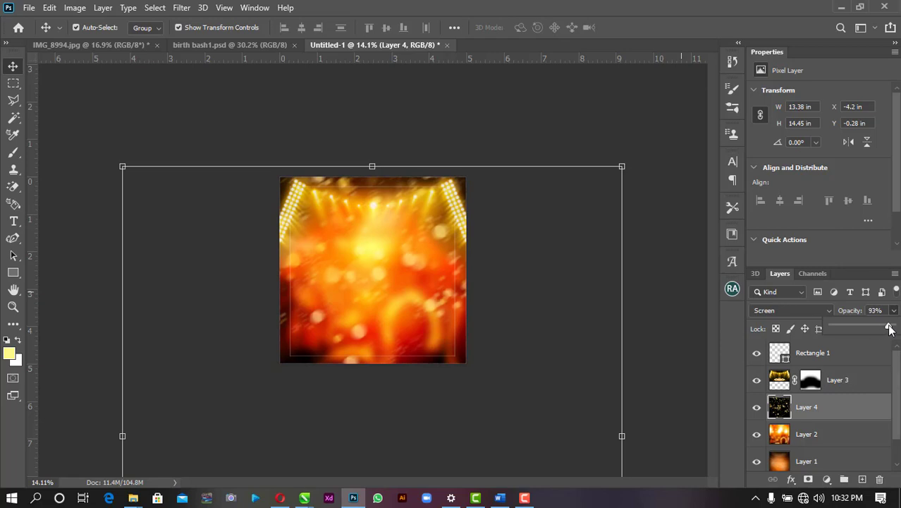
Step: Group the stage lights, bokeh and two blurred image layers, name the group Background, and deselect it
left_click(849, 353)
left_click(843, 374)
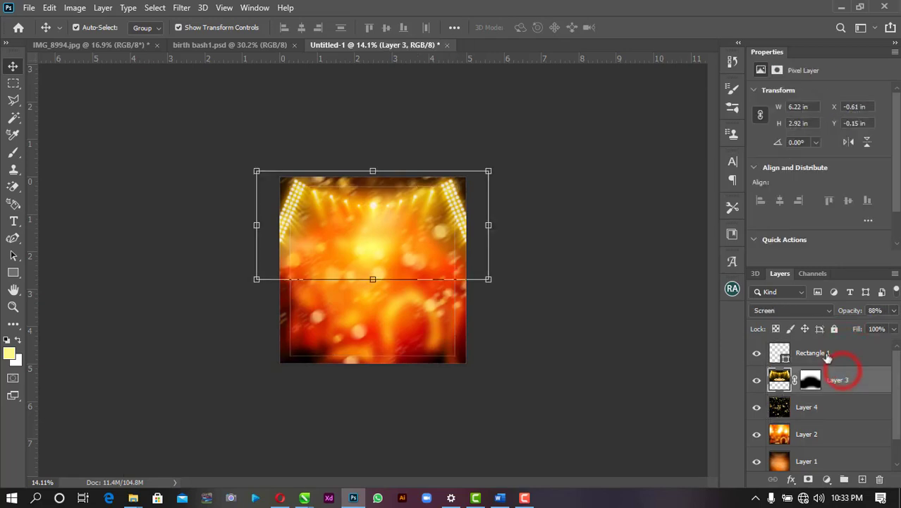
left_click(826, 354)
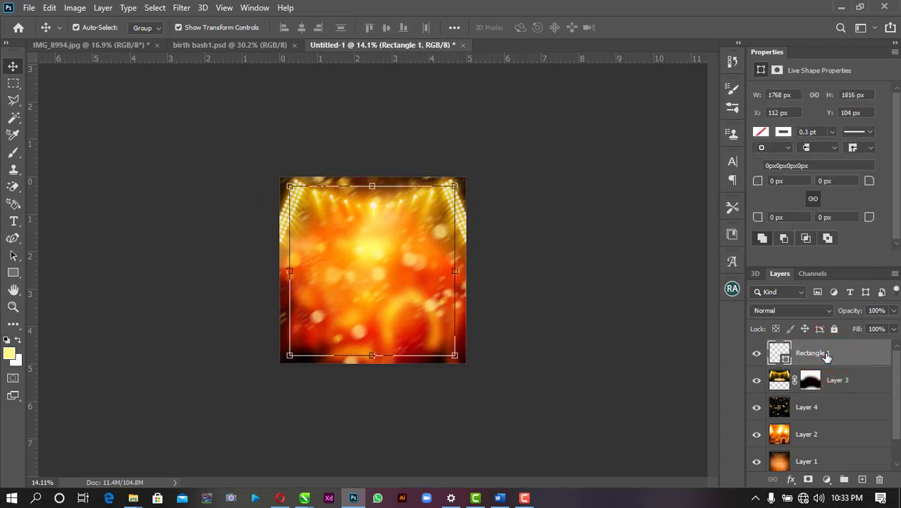
left_click(837, 377)
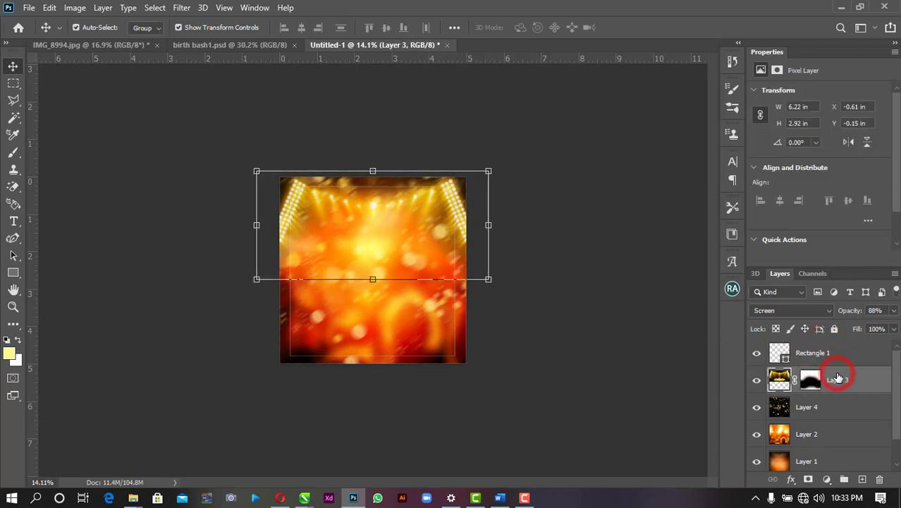
scroll(840, 416, "down", 1)
left_click(842, 433, "shift")
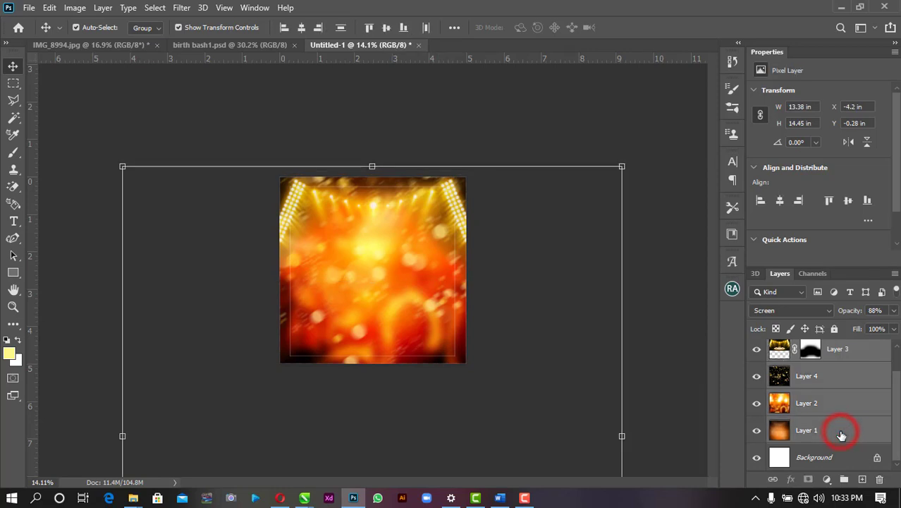
key("ctrl+g")
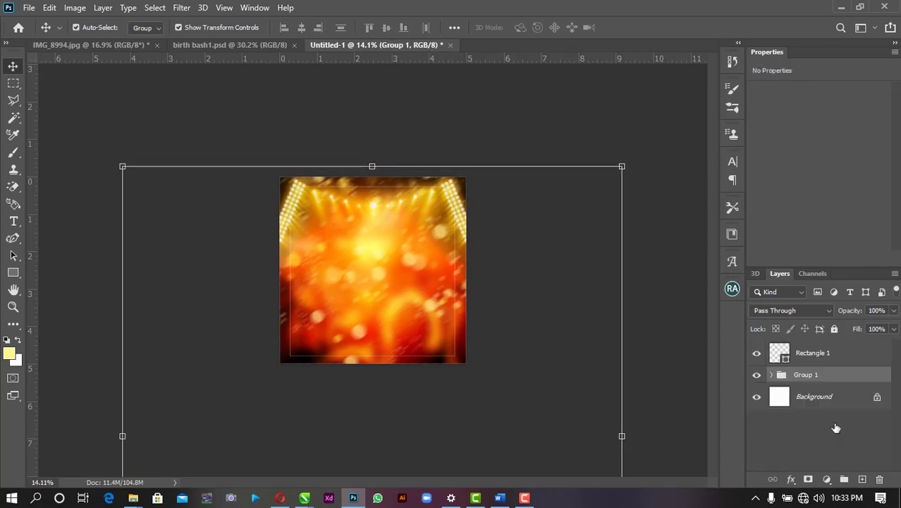
double_click(804, 376)
type("Background")
key("Return")
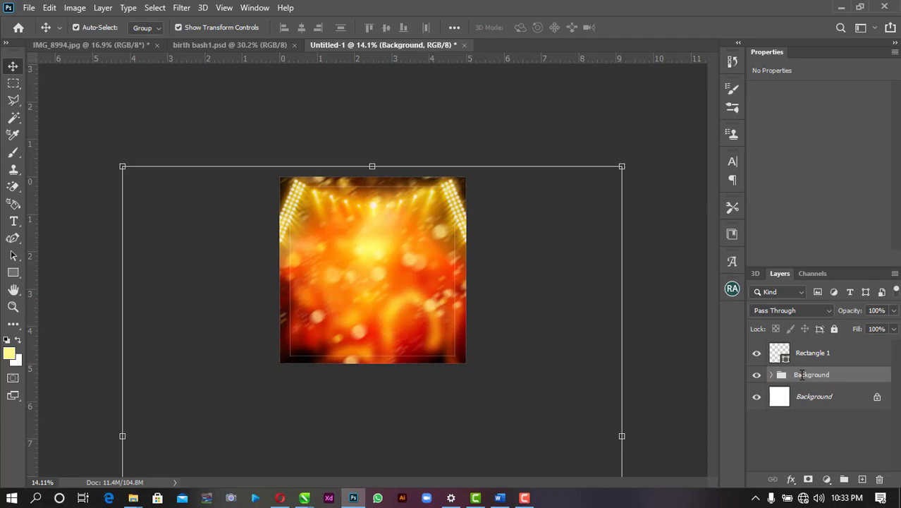
left_click(536, 328)
Step: Fit the flyer on screen, switch to the Word document with the flyer text, and copy the lines "Birthday" and "Bash"
key("z")
right_click(335, 176)
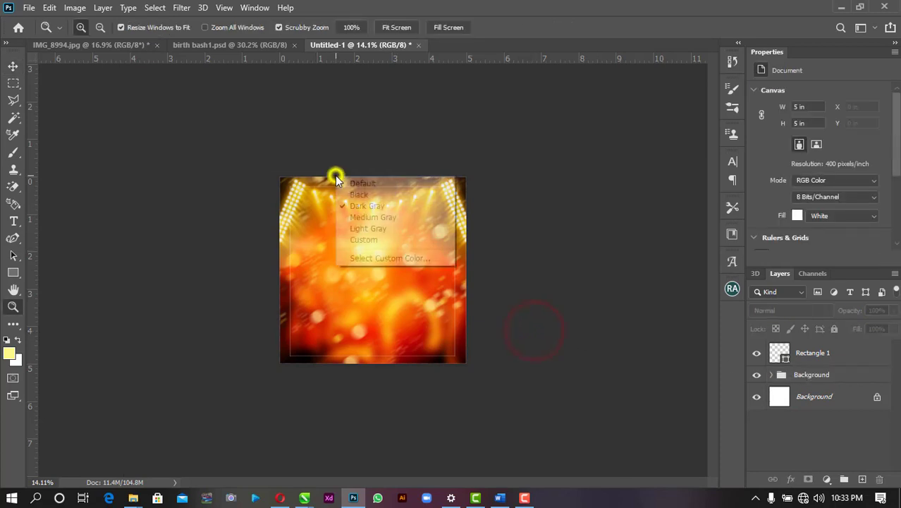
right_click(288, 345)
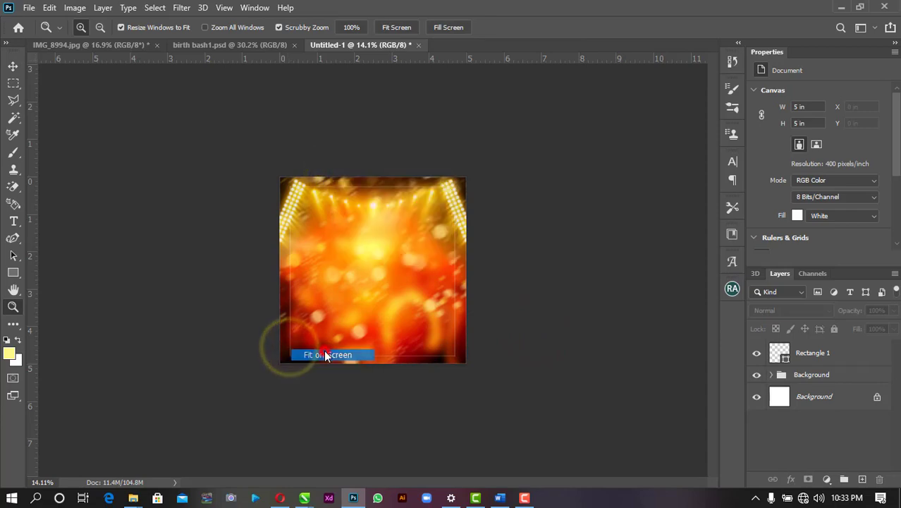
left_click(325, 350)
left_click(499, 498)
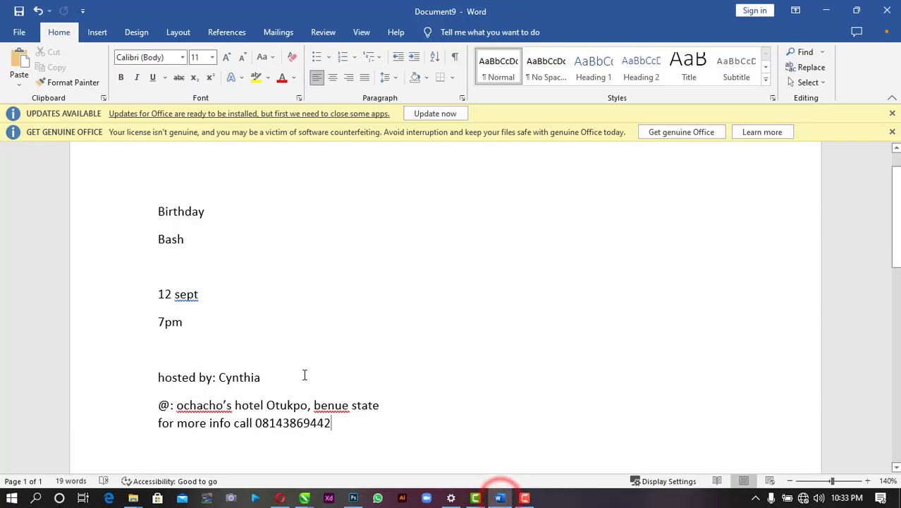
key("ctrl+a")
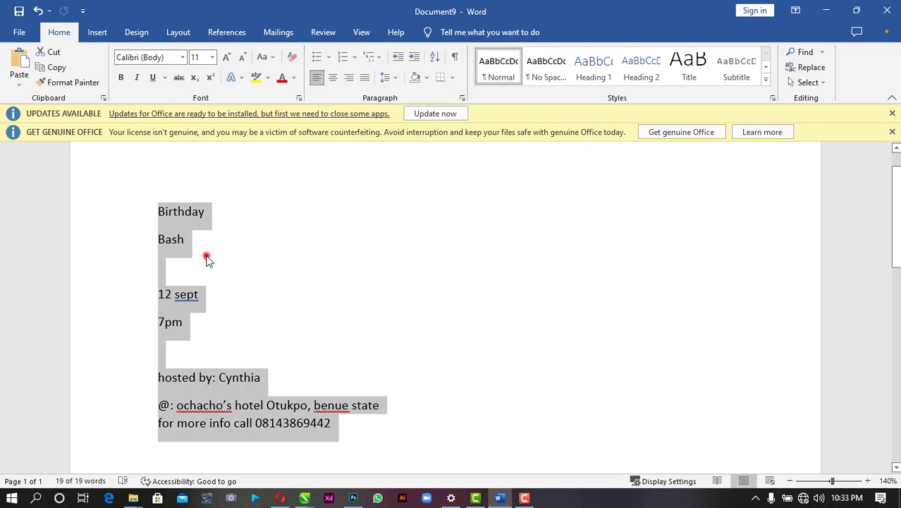
left_click_drag(189, 243, 143, 200)
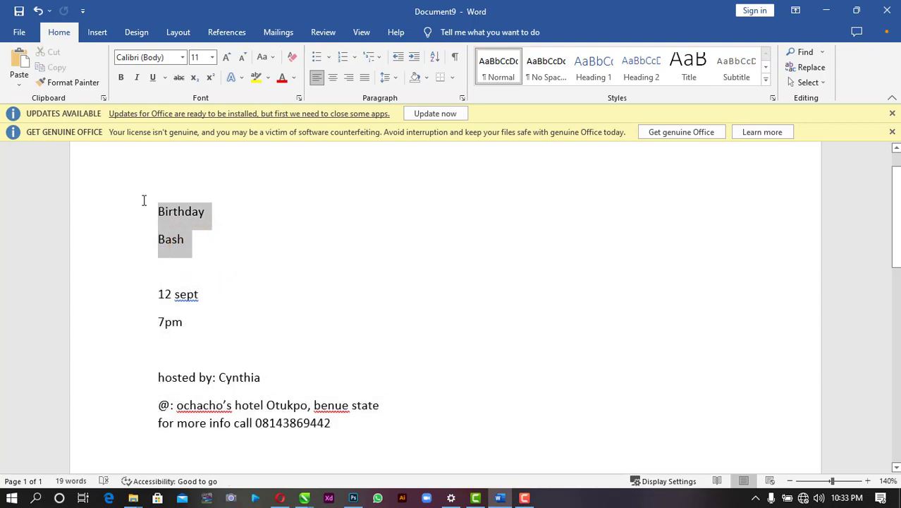
Step: Return to Photoshop, paste the copied words as a new text layer in the flyer's upper half, and scale it up to 52 pt
key("alt+Tab")
key("t")
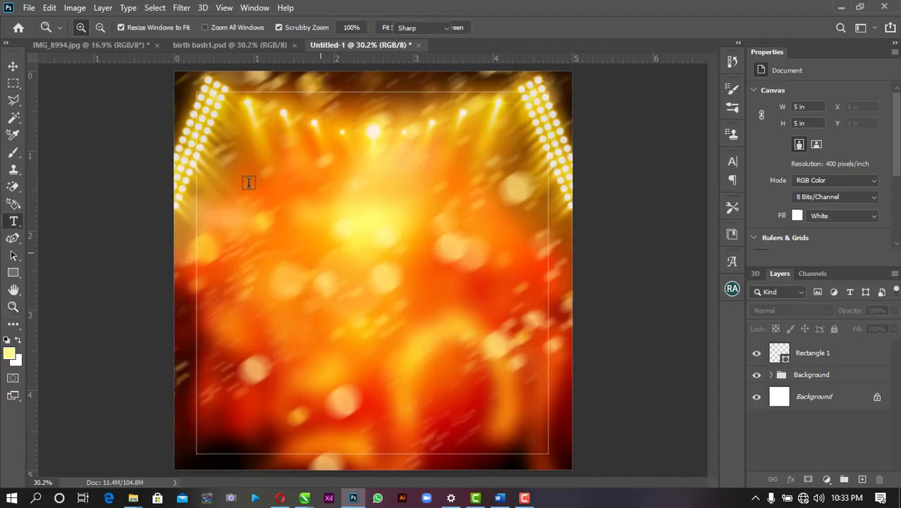
left_click(265, 181)
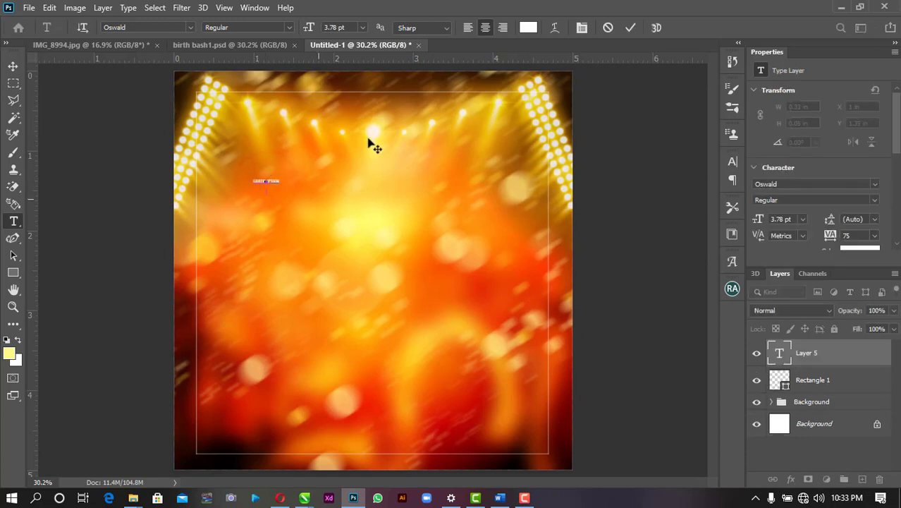
key("ctrl+v")
left_click(631, 29)
left_click(12, 67)
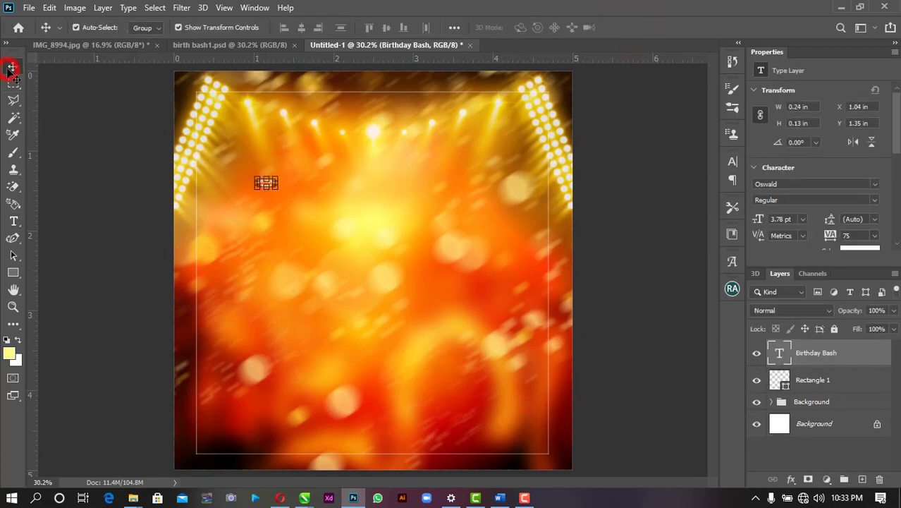
left_click_drag(279, 189, 488, 376)
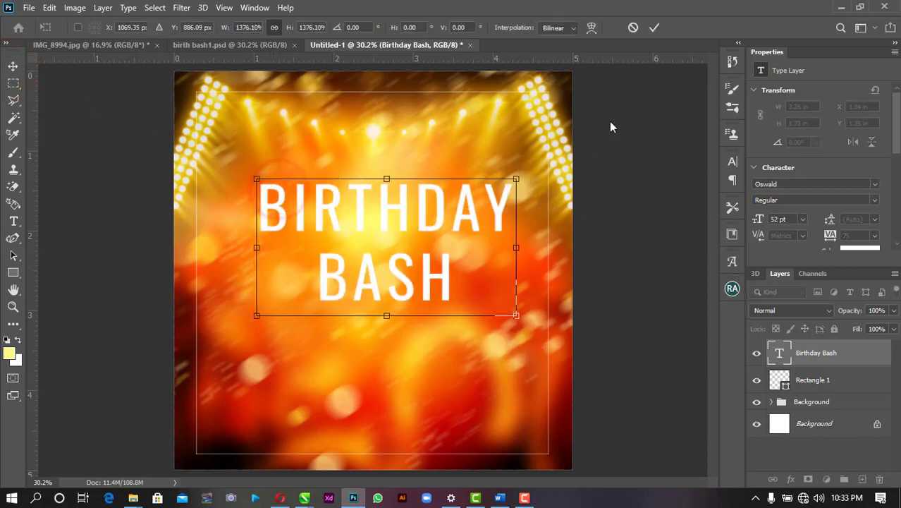
left_click(655, 28)
Step: Cut the word BIRTHDAY from the two-line title so that its text layer holds only BASH
key("t")
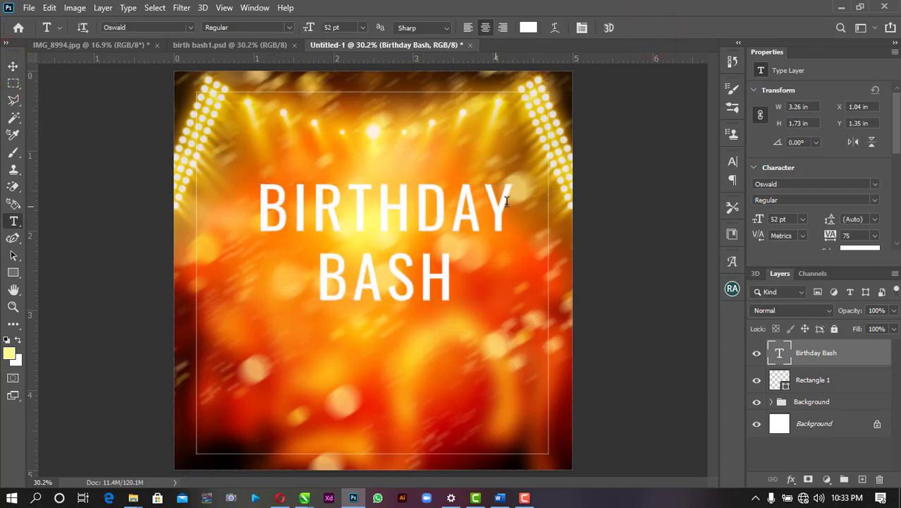
left_click_drag(508, 205, 258, 201)
key("BackSpace")
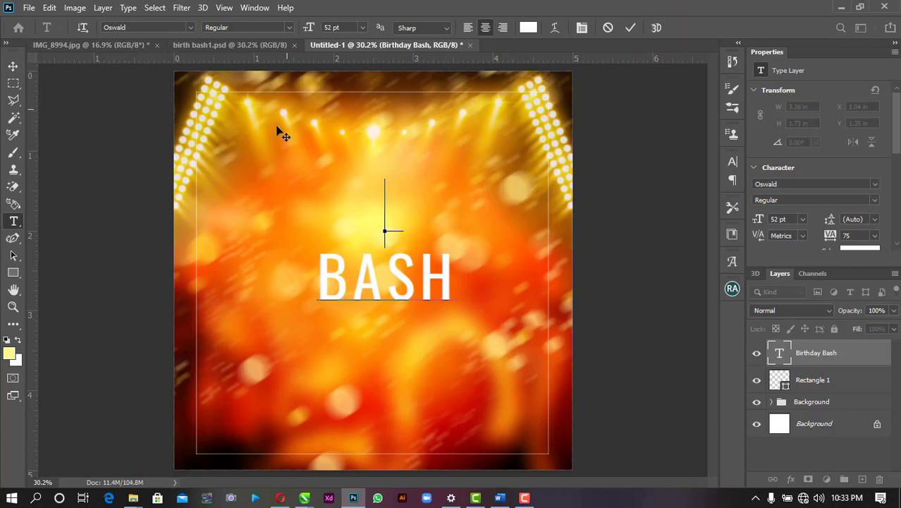
left_click(631, 28)
Step: Paste BIRTHDAY as a separate text layer above BASH and scale it up to 43.67 pt
left_click(285, 148)
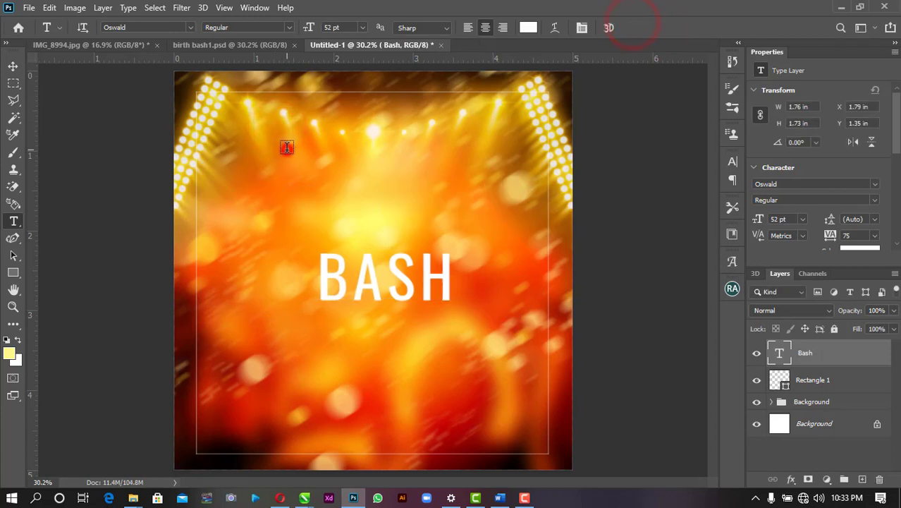
left_click(13, 65)
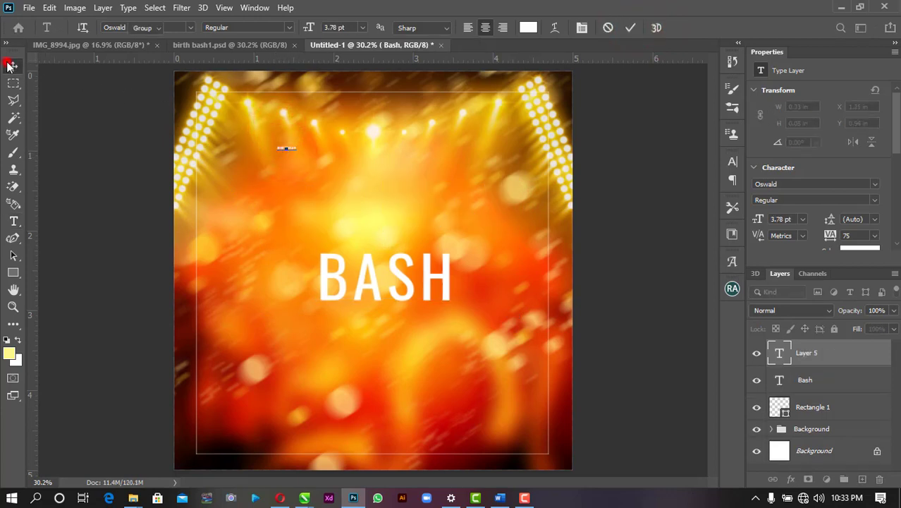
left_click_drag(294, 149, 496, 203)
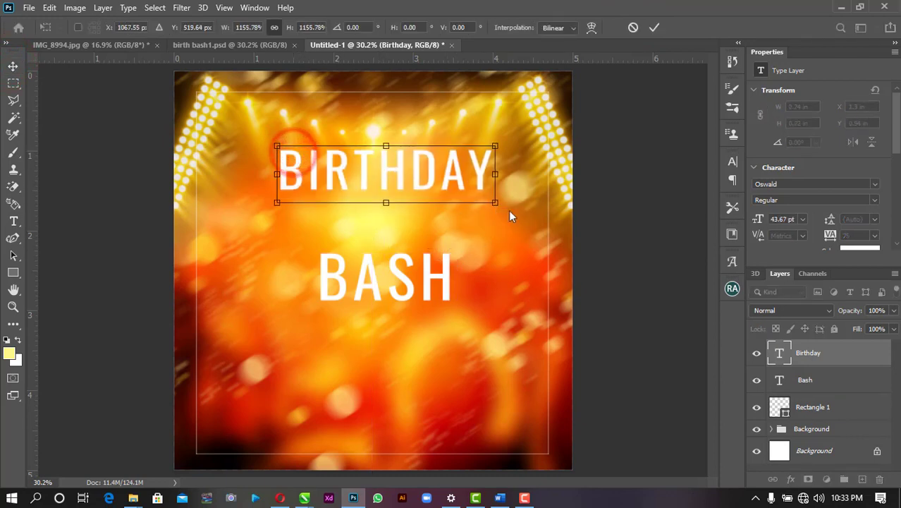
left_click(657, 29)
Step: Set the BIRTHDAY text's tracking to -25 and its font to Road Rage, and reposition it above BASH
left_click(873, 237)
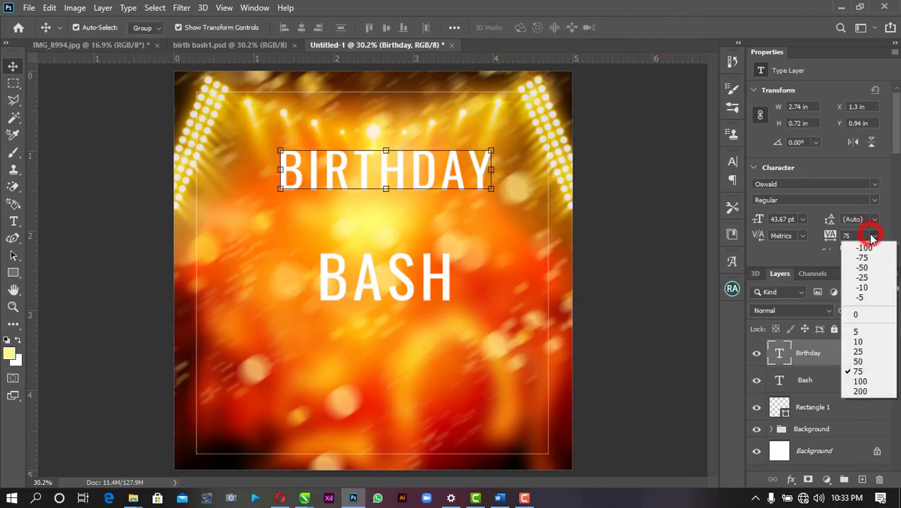
left_click(862, 277)
left_click_drag(453, 177, 430, 177)
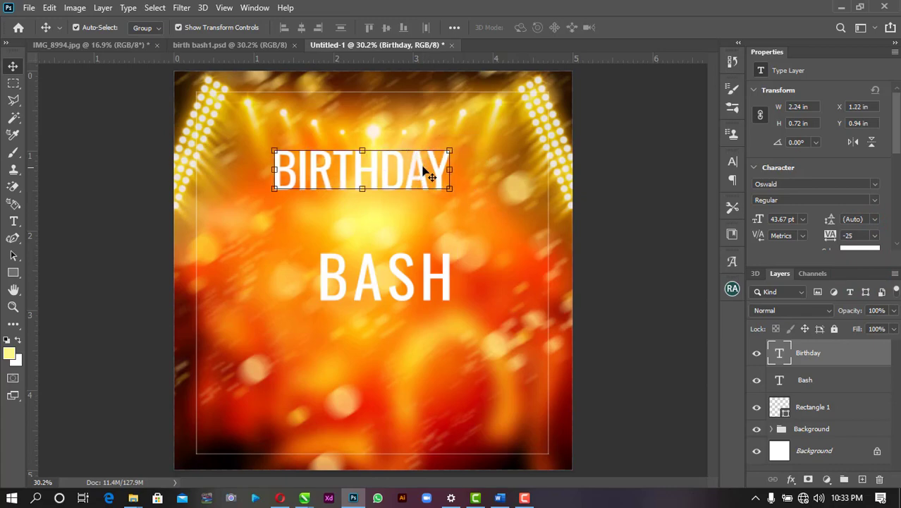
left_click(875, 185)
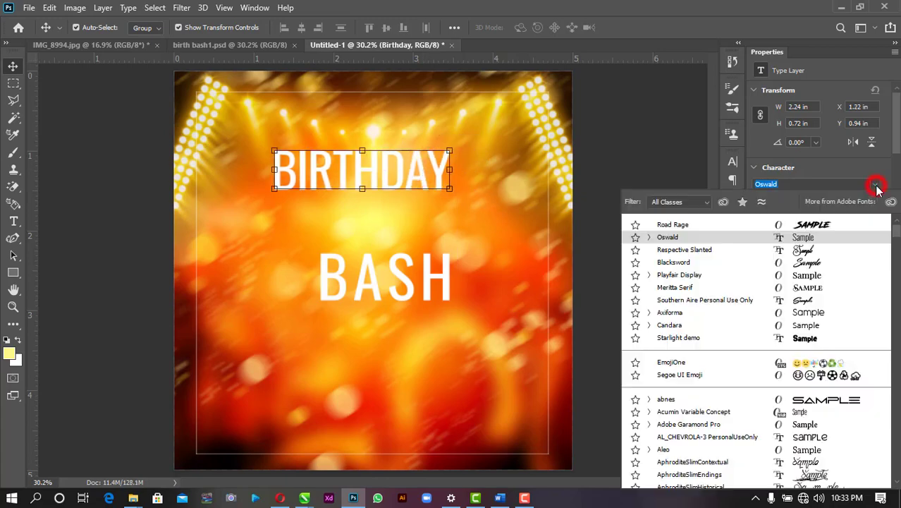
left_click(799, 226)
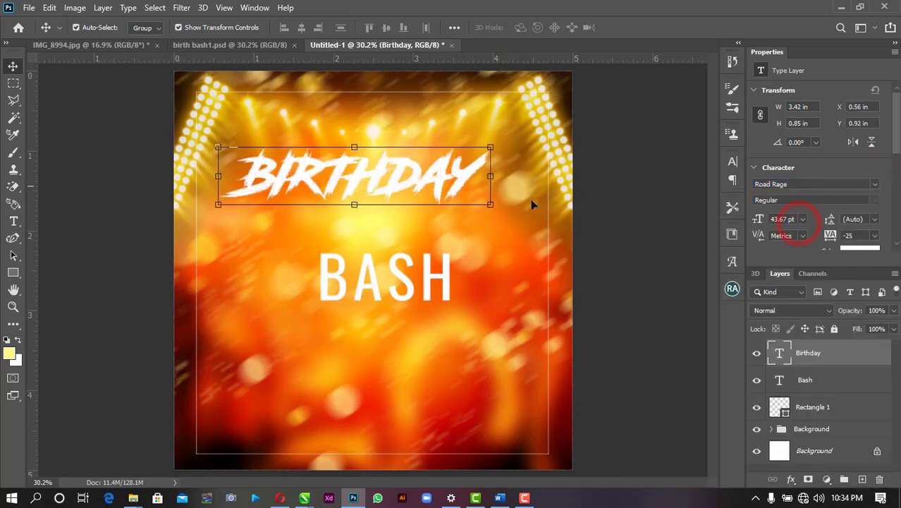
mouse_move(410, 191)
left_mouse_down()
mouse_move(424, 235)
mouse_move(431, 193)
mouse_move(423, 199)
left_mouse_up()
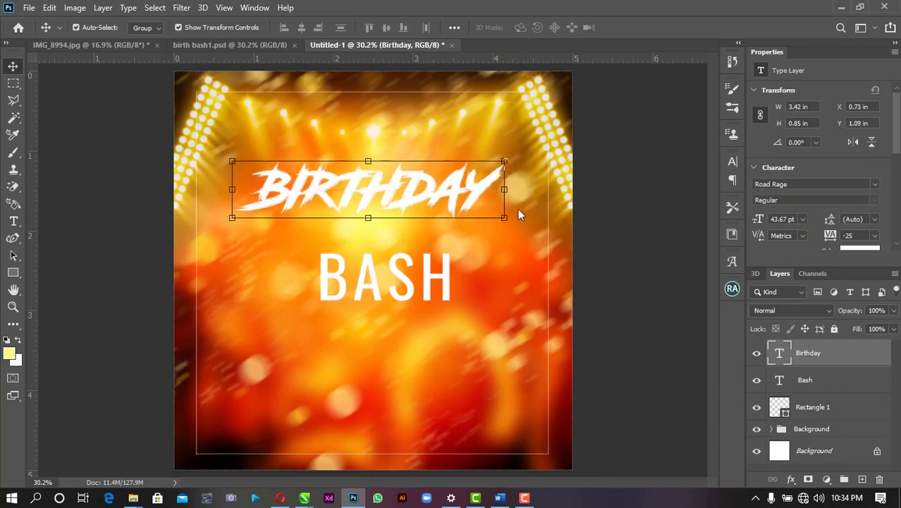
Step: Recolour the BIRTHDAY text black (000000) and deselect it
left_click(863, 248)
type("000000")
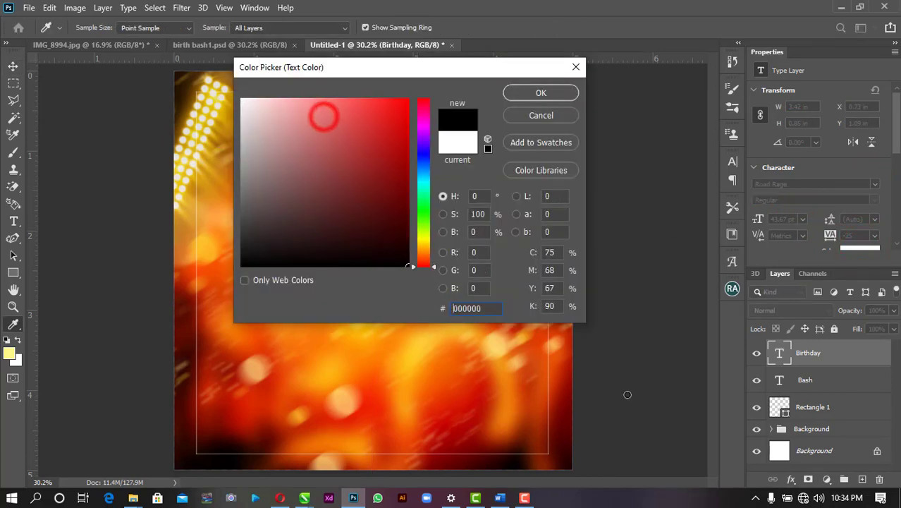
left_click(541, 92)
left_click(625, 136)
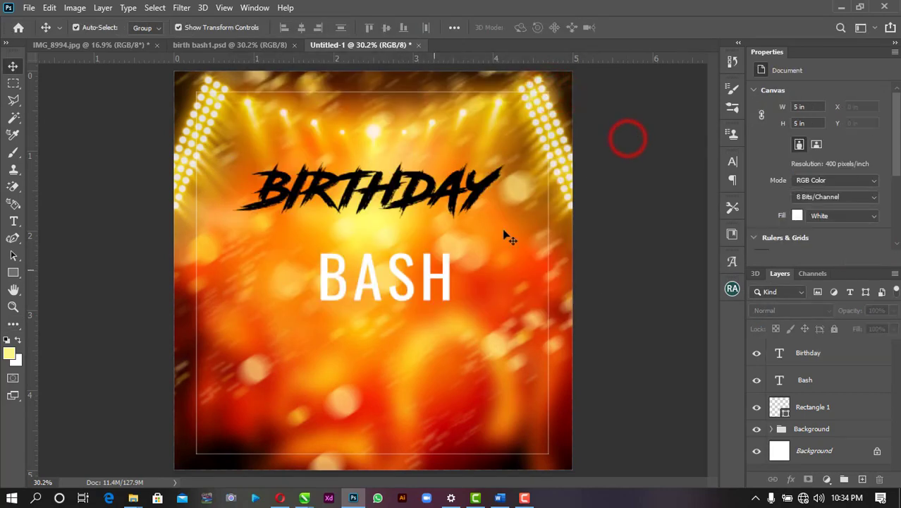
Step: Set the BASH text's tracking to -25 and its font to Road Rage
left_click(452, 271)
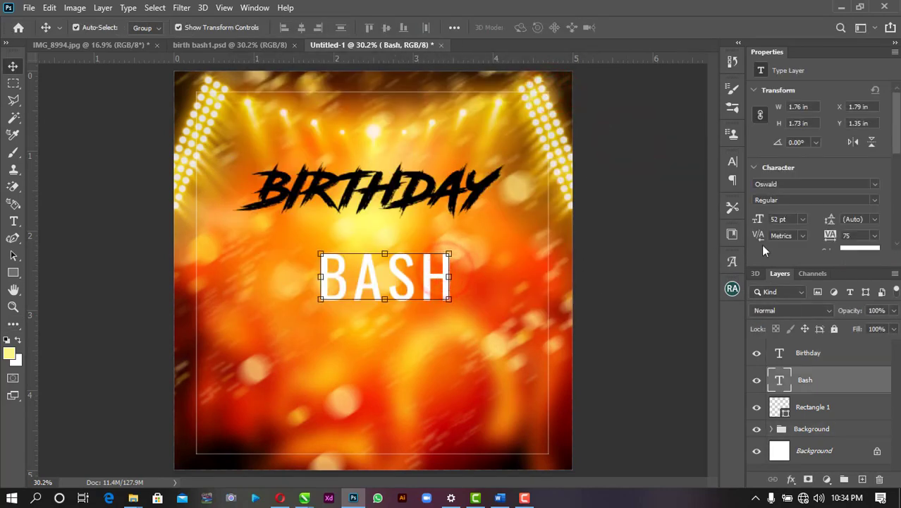
left_click(874, 236)
left_click(861, 275)
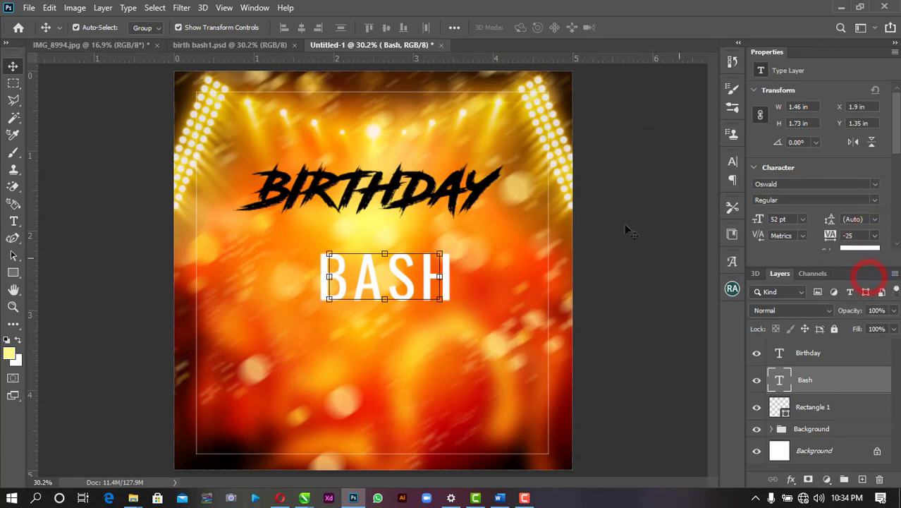
left_click(443, 189)
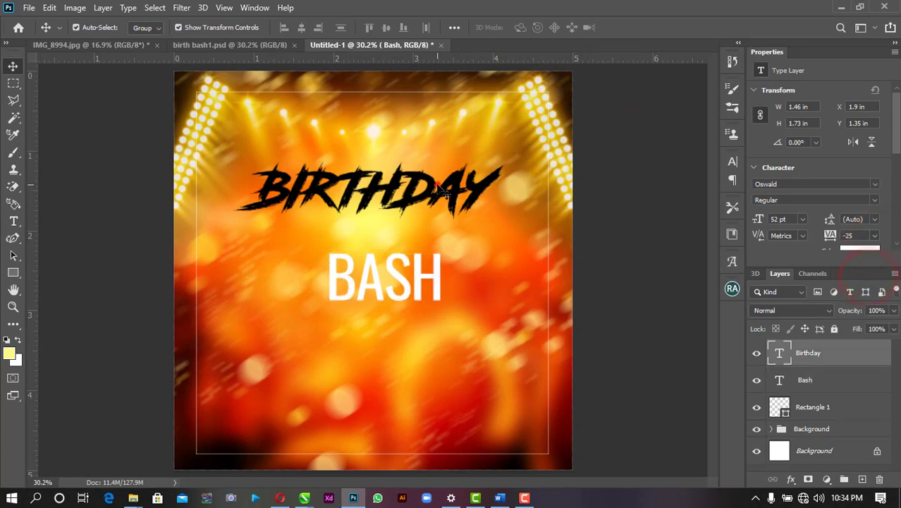
left_click(438, 279)
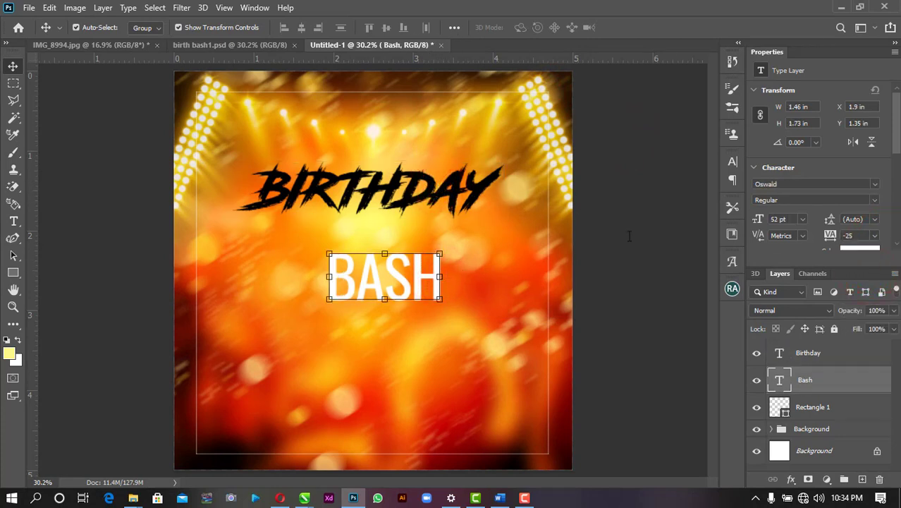
left_click(876, 185)
left_click(680, 226)
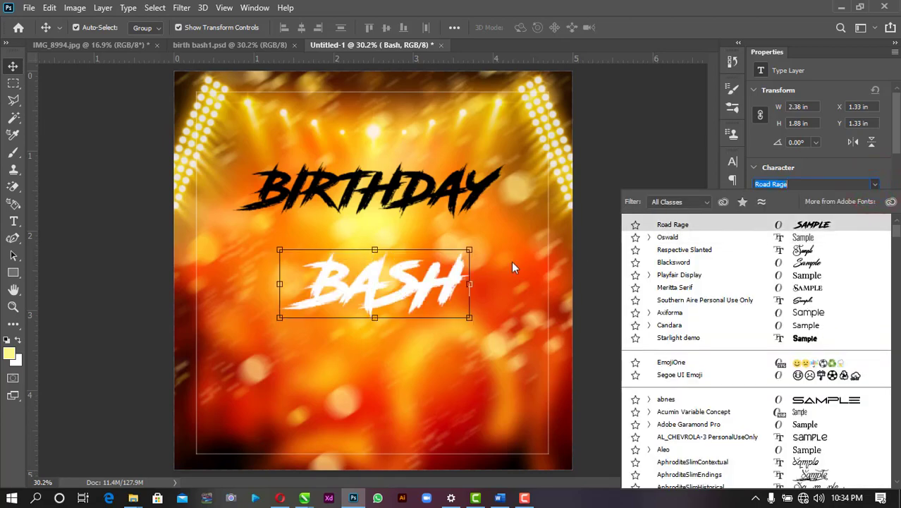
Step: Move BASH below BIRTHDAY and delete the empty first line left in its text layer
left_click_drag(413, 287, 356, 242)
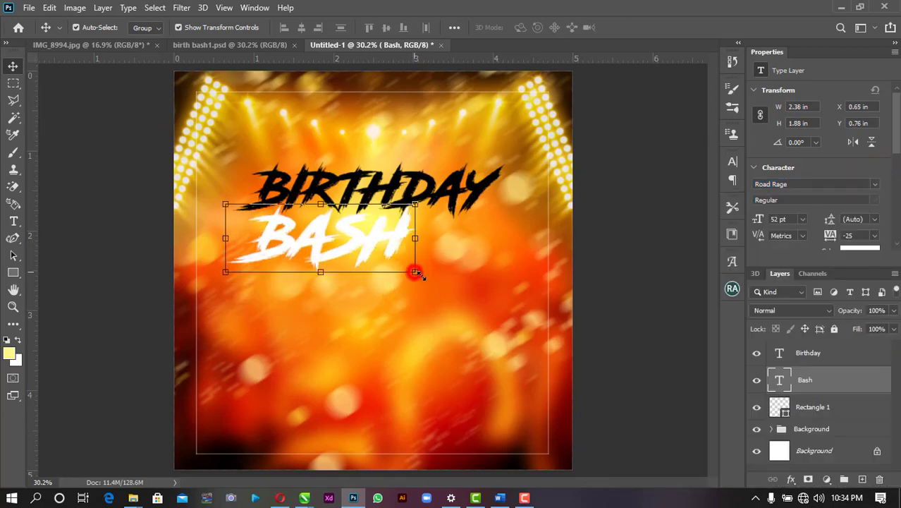
left_click_drag(414, 271, 519, 318)
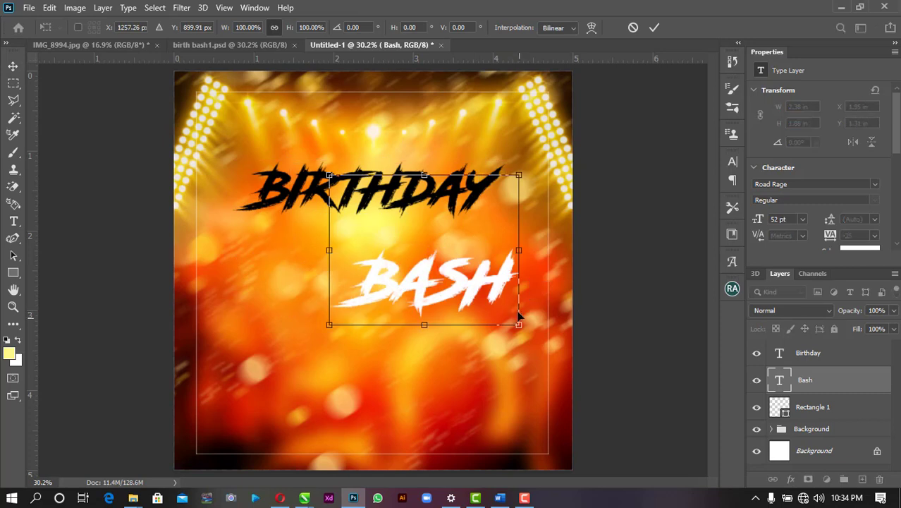
left_click(654, 28)
key("t")
left_click(367, 285)
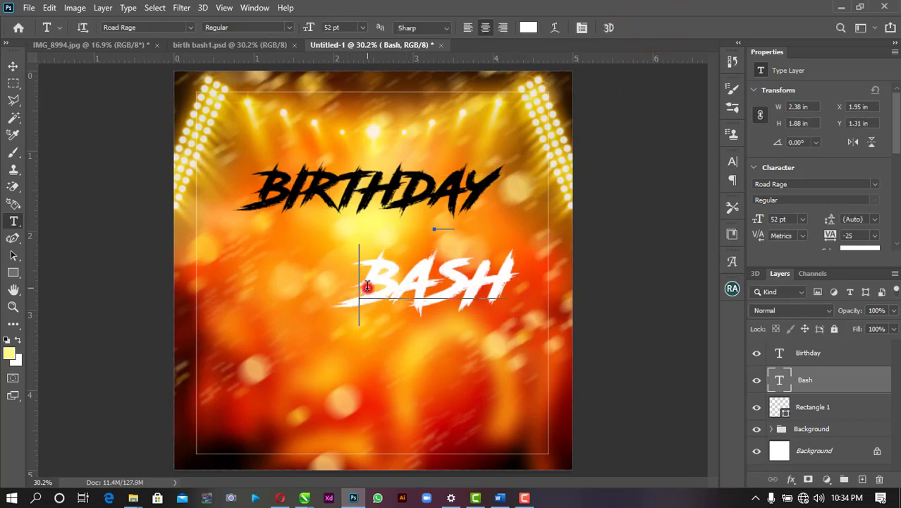
key("BackSpace")
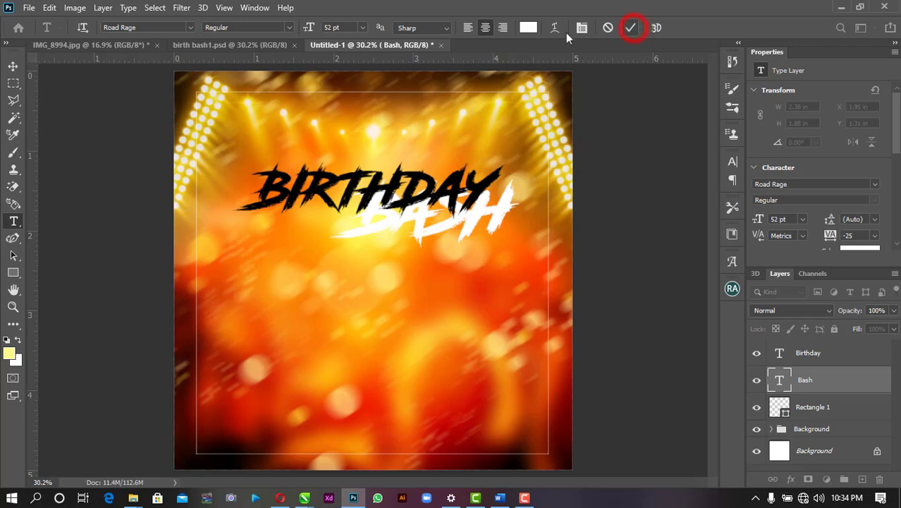
Step: Scale BASH up to 86.91 pt, place it directly beneath BIRTHDAY, and deselect it
left_click(13, 65)
left_click_drag(388, 226, 271, 254)
left_click_drag(403, 270, 520, 329)
left_click_drag(481, 237, 510, 251)
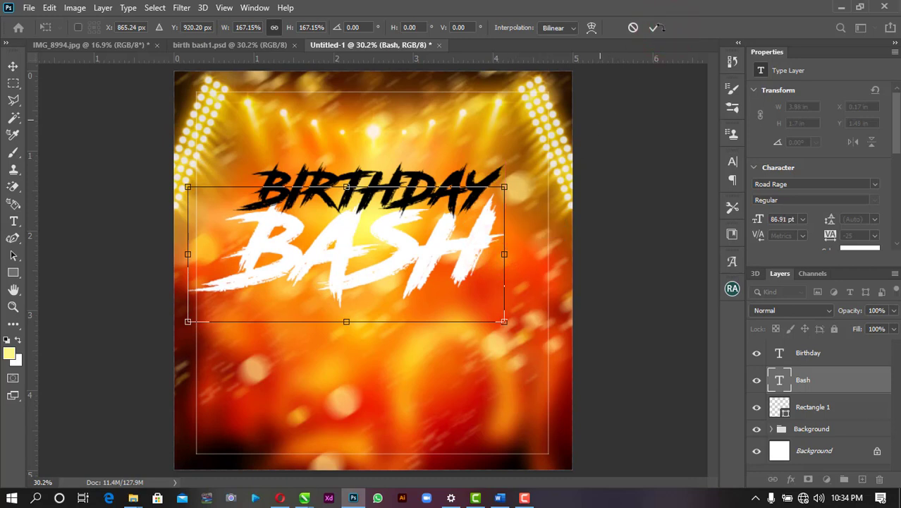
left_click(653, 27)
left_click(649, 226)
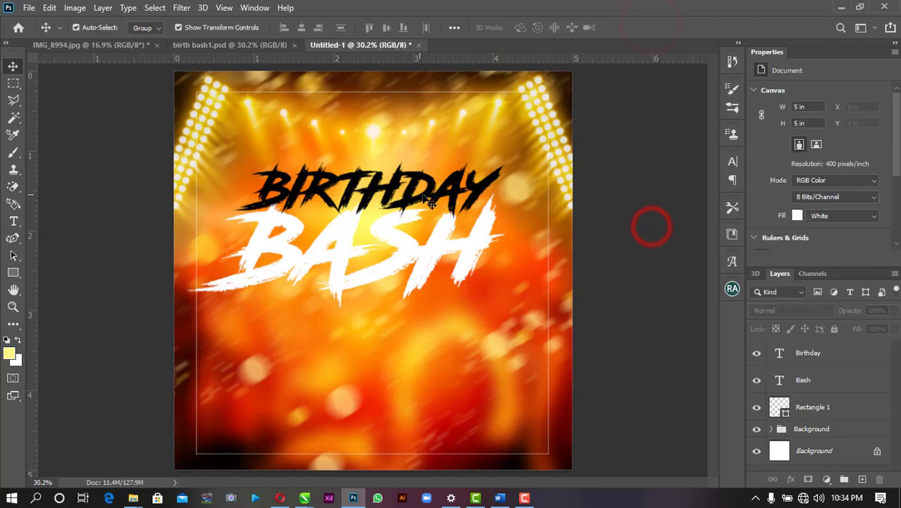
Step: Nudge BIRTHDAY to X 0.8 in, Y 1.11 in above BASH and enlarge it slightly to 43.97 pt
left_click_drag(430, 179, 435, 197)
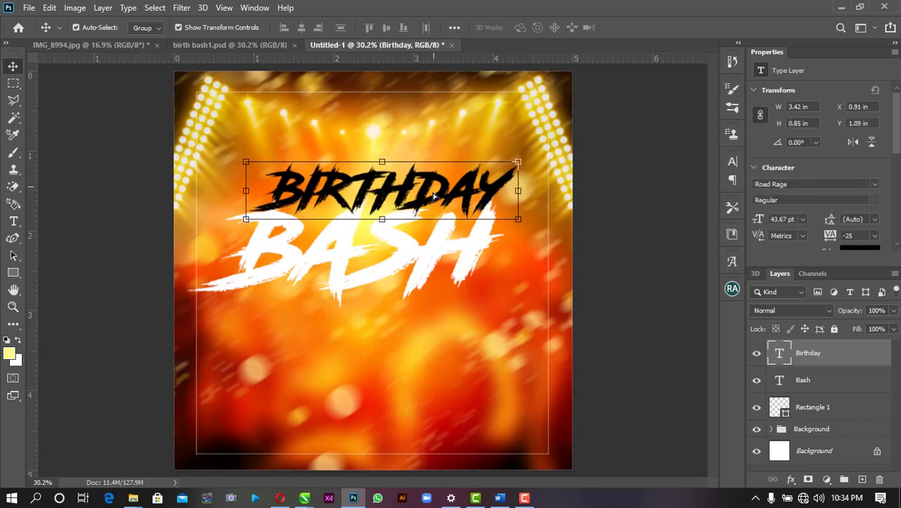
key("shift+Left")
key("shift+Left")
key("shift+Left")
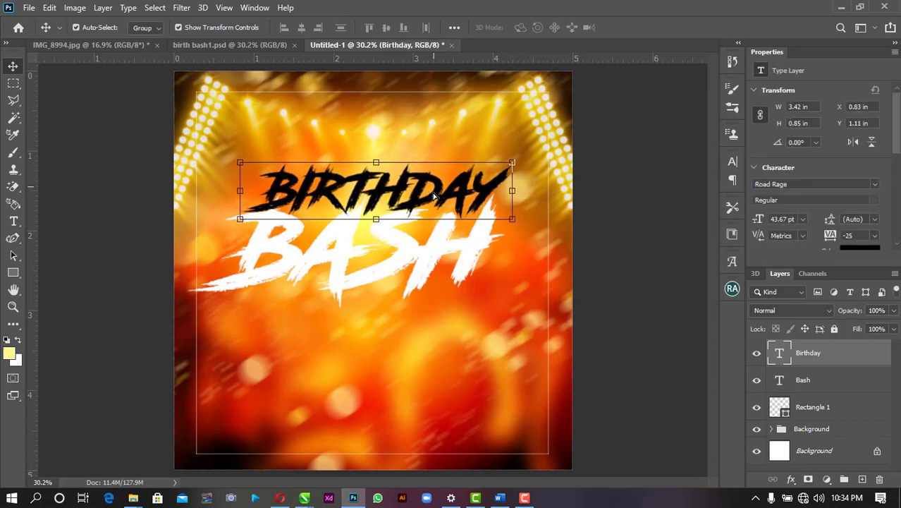
key("Left")
key("Left")
key("Left")
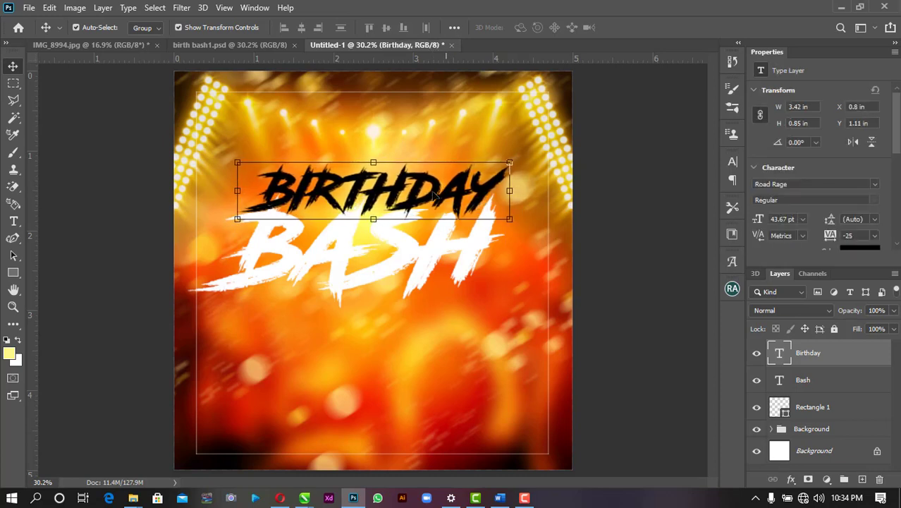
left_click(694, 210)
left_click(484, 194)
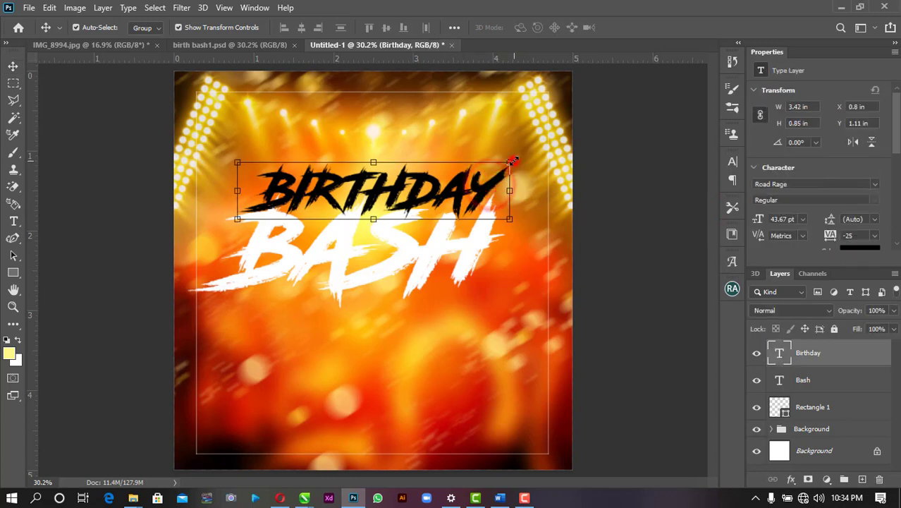
left_click_drag(513, 161, 515, 157)
left_click(652, 28)
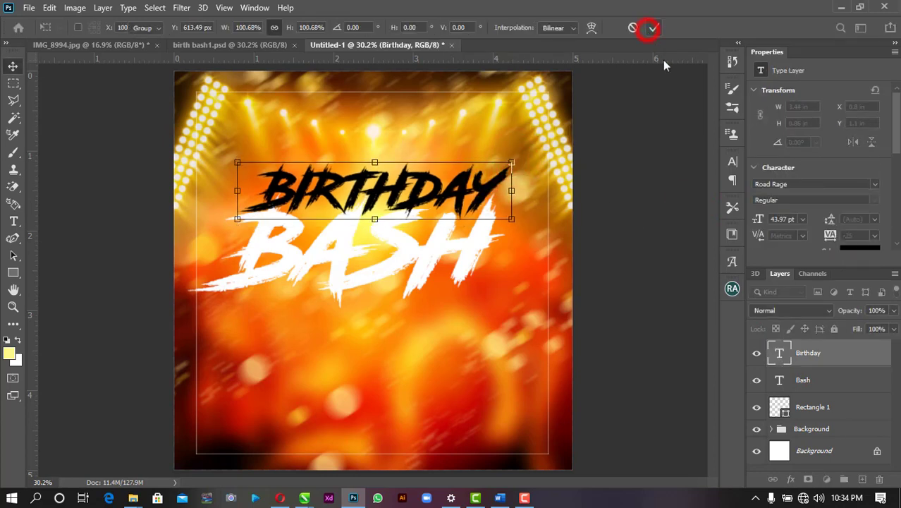
Step: Select the Birthday and Bash text layers together and set their text colour to black
left_click(849, 383, "shift")
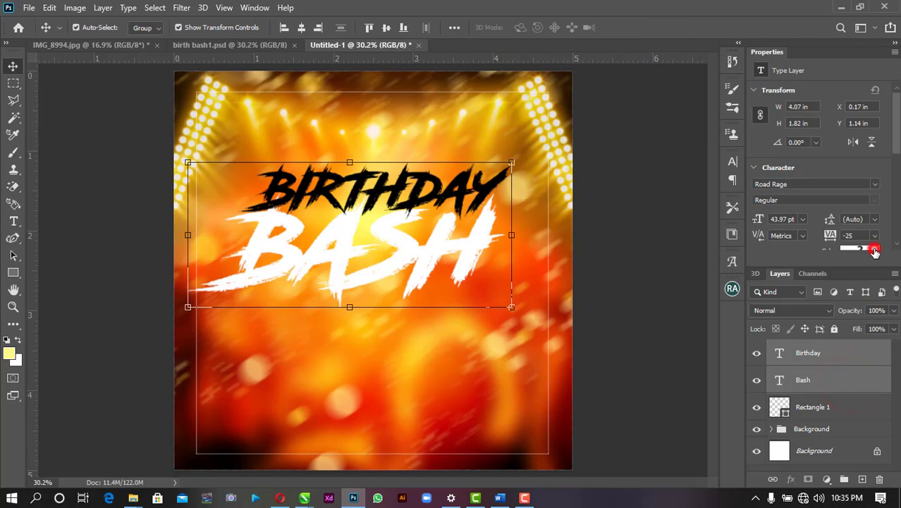
left_click(874, 250)
mouse_move(393, 243)
left_mouse_down()
mouse_move(414, 306)
mouse_move(431, 249)
left_mouse_up()
left_click(544, 94)
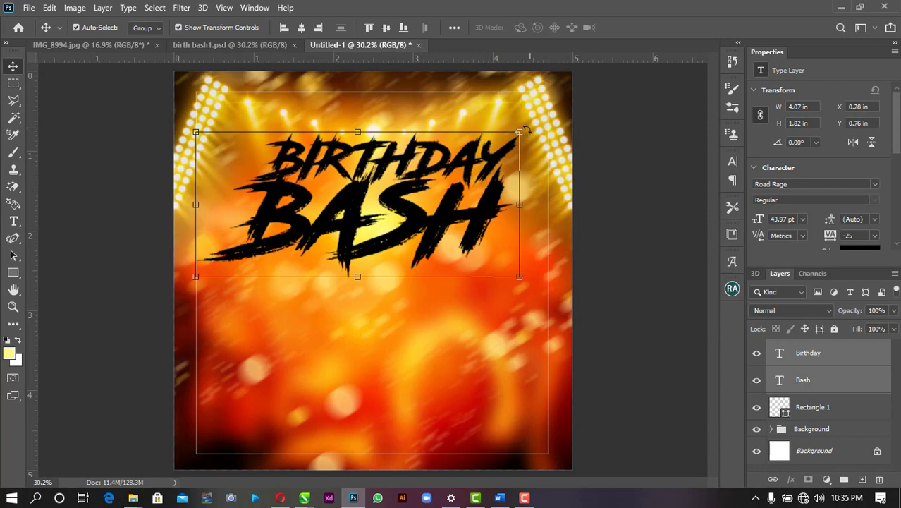
Step: Scale the two title lines together to about 95.74%, move them up between the stage lights, and deselect them
left_click_drag(520, 132, 512, 135)
left_click_drag(483, 168, 484, 151)
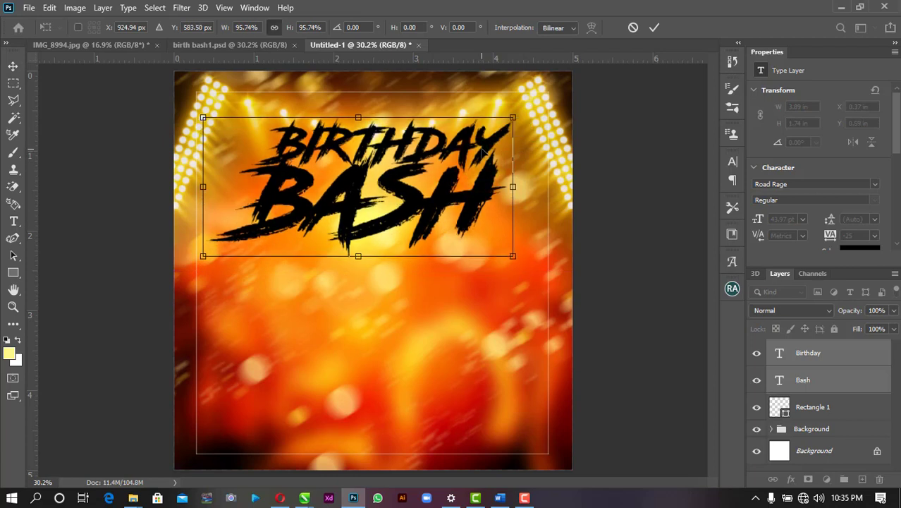
left_click(655, 27)
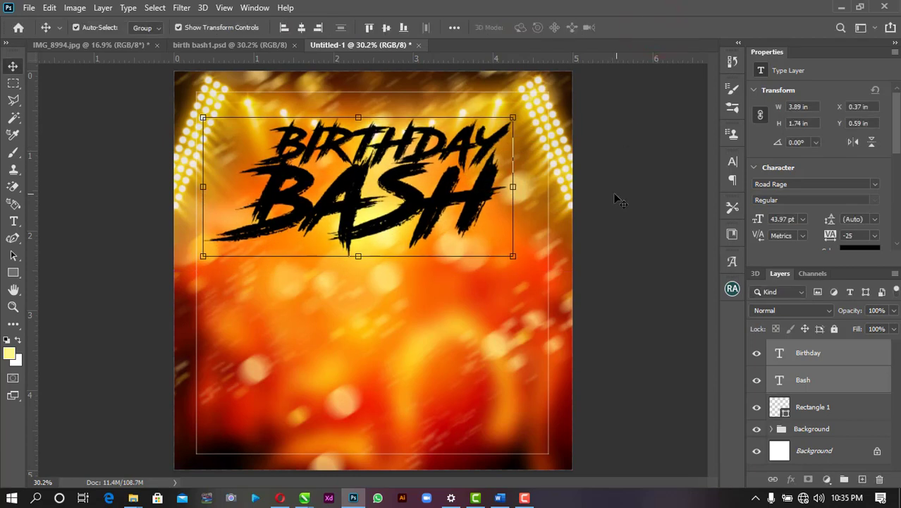
left_click(603, 171)
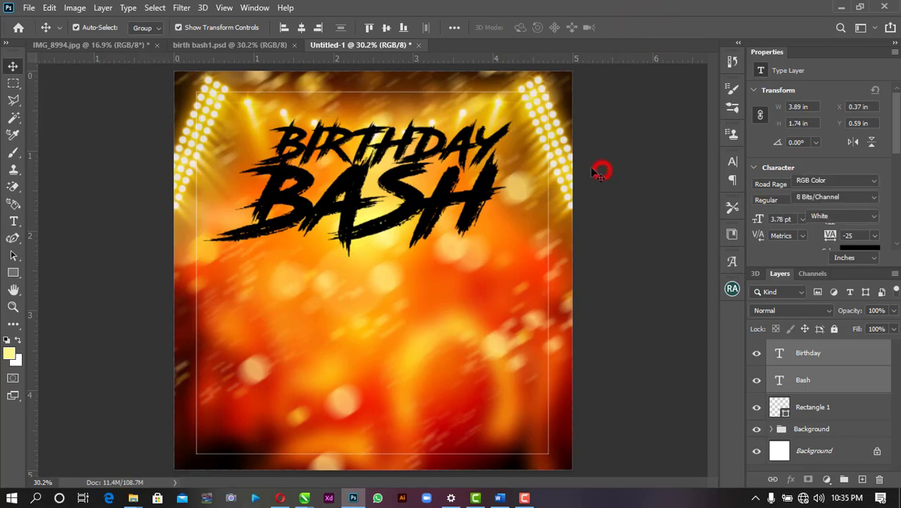
Step: Copy the cut-out woman from IMG_8994.jpg onto the flyer above the title layers, and return to the photo document
left_click(79, 50)
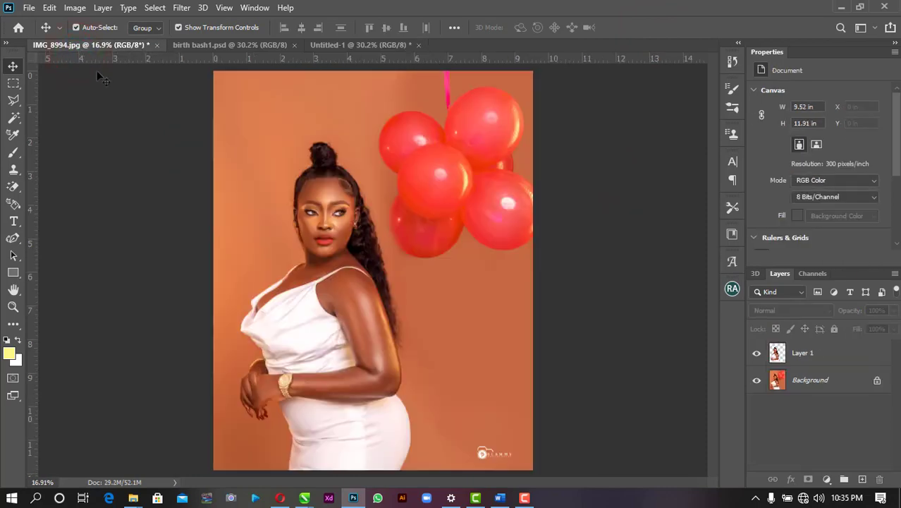
left_click_drag(321, 313, 405, 338)
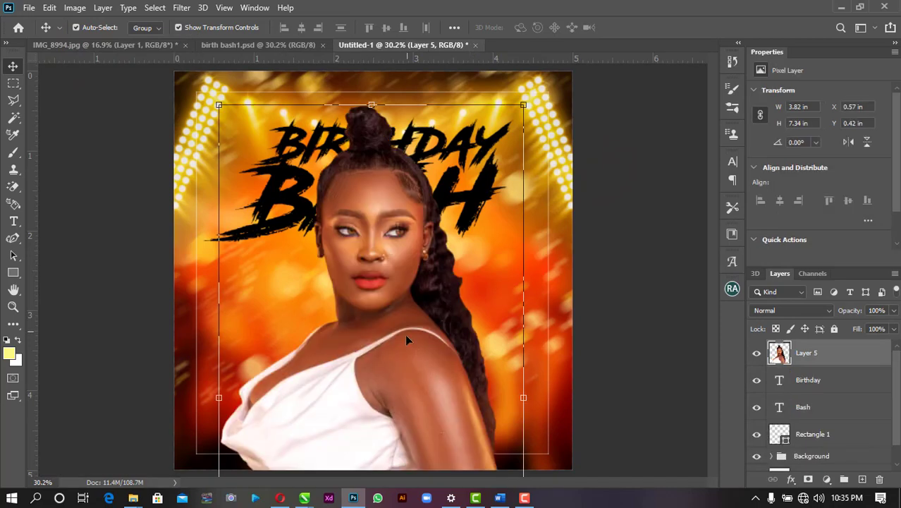
left_click(526, 118)
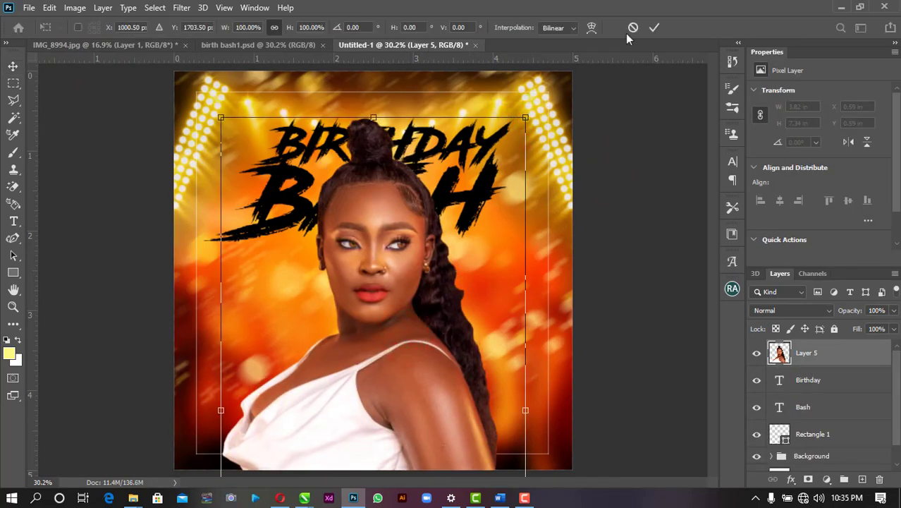
left_click(634, 26)
left_click(80, 44)
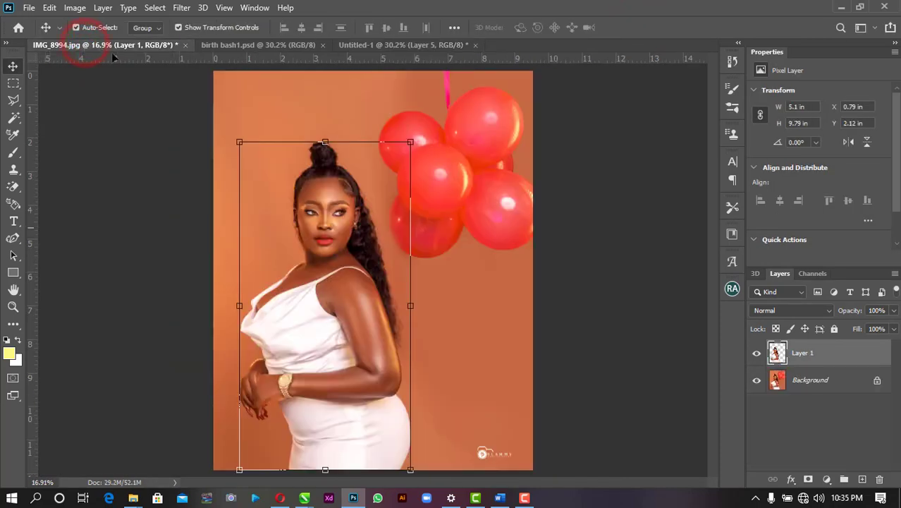
Step: Convert the cut-out woman layer to a smart object, copy it onto the flyer, and delete the flyer's earlier pixel copy of her
right_click(860, 355)
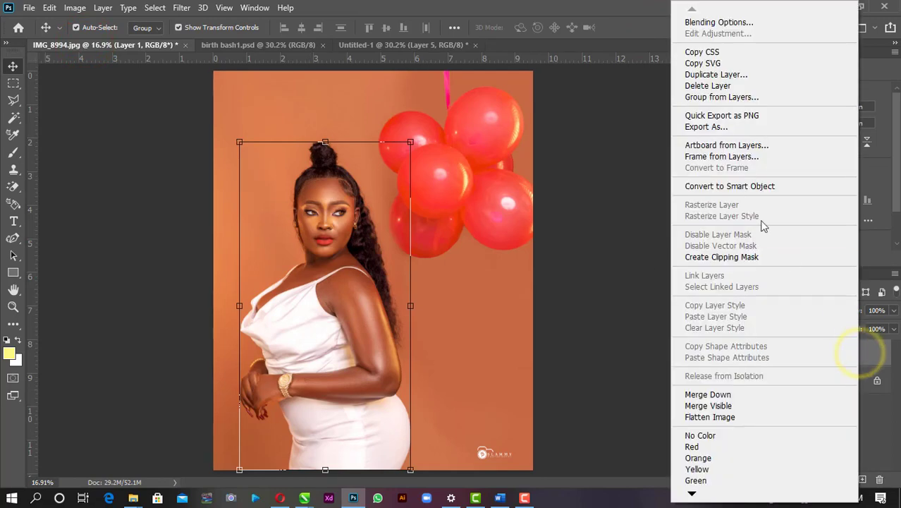
left_click(733, 186)
left_click_drag(322, 262, 376, 334)
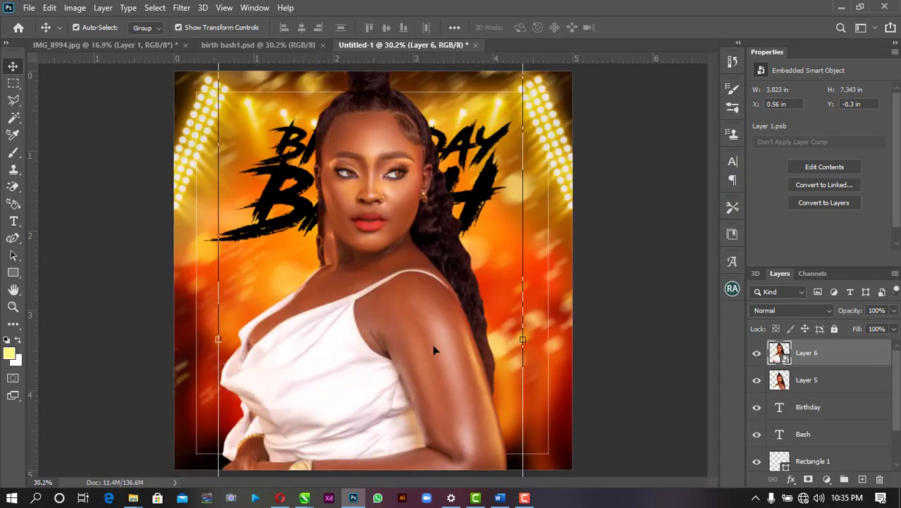
left_click(811, 380)
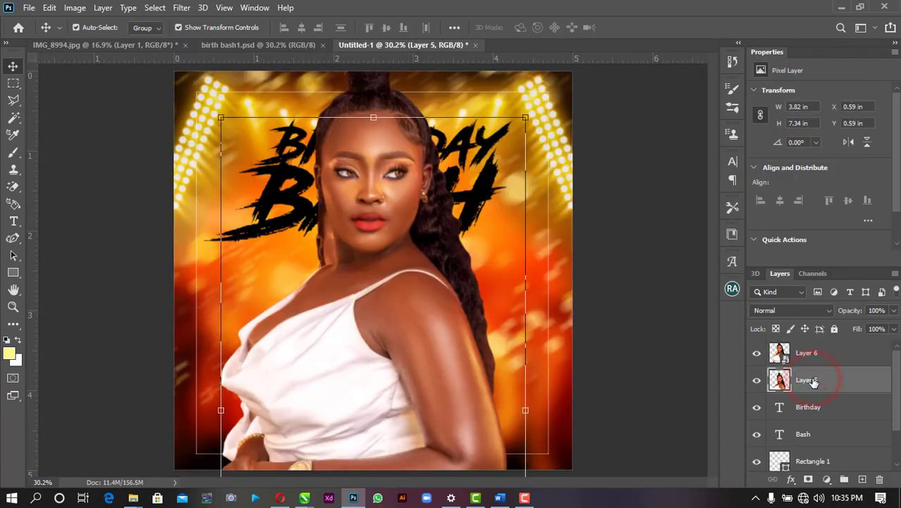
key("Delete")
Step: Scale the woman smart object down to 36.01% and move her towards the flyer's centre below the title
left_click(363, 346)
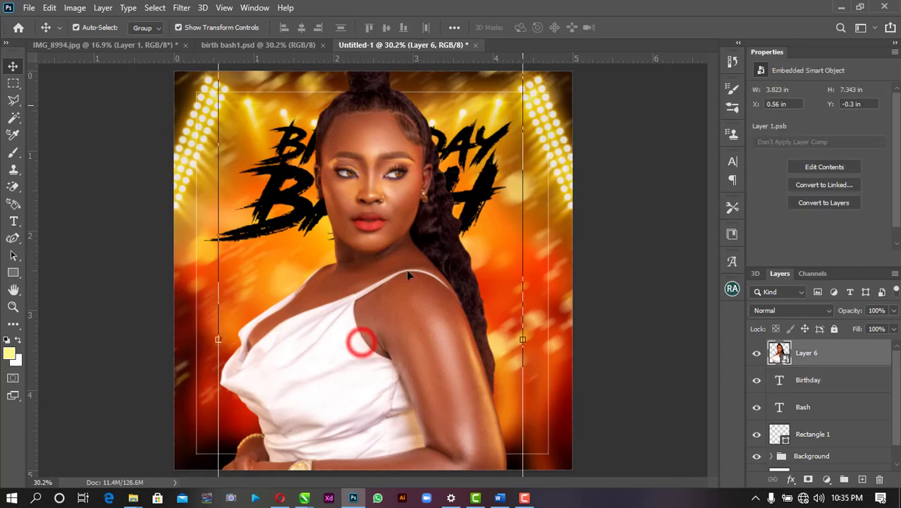
key("ctrl+t")
left_click_drag(526, 84, 368, 220)
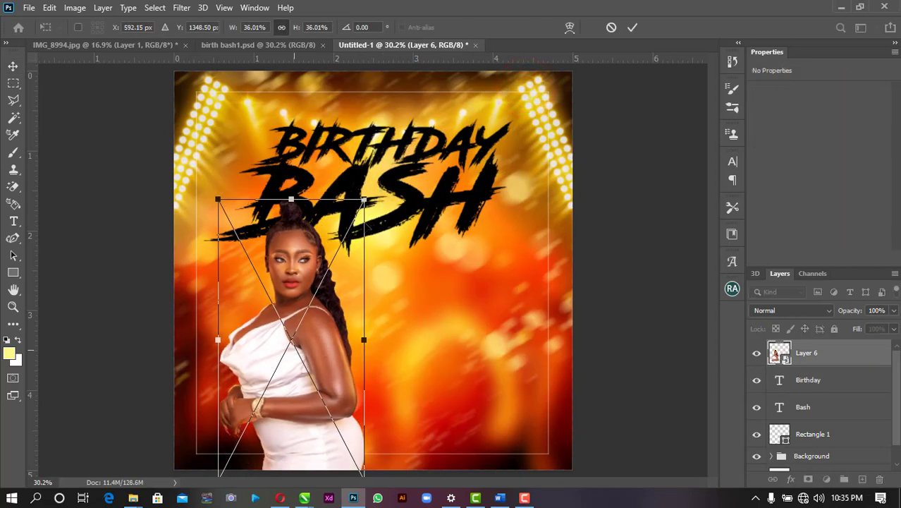
left_click_drag(280, 372, 337, 371)
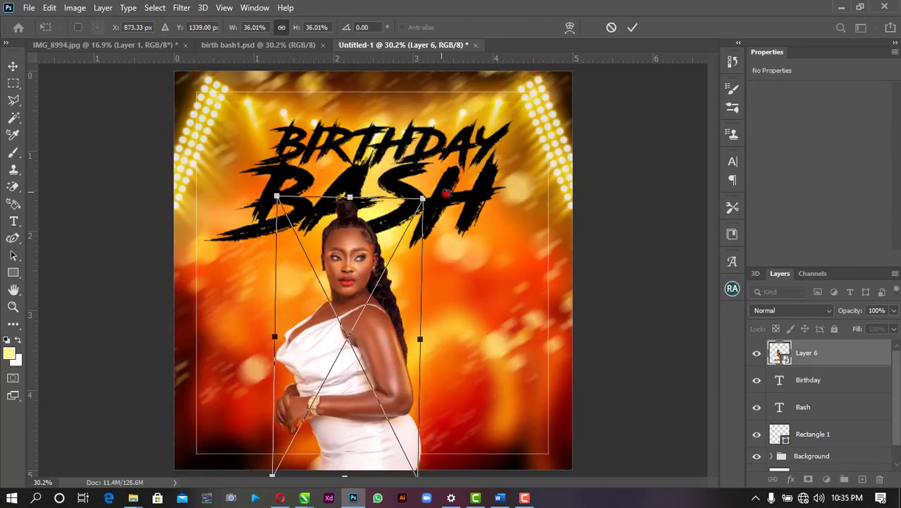
Step: Tilt the woman slightly clockwise and fit her to the flyer's bottom edge with her hair overlapping BASH
left_click_drag(424, 208, 461, 203)
left_click_drag(352, 305, 368, 287)
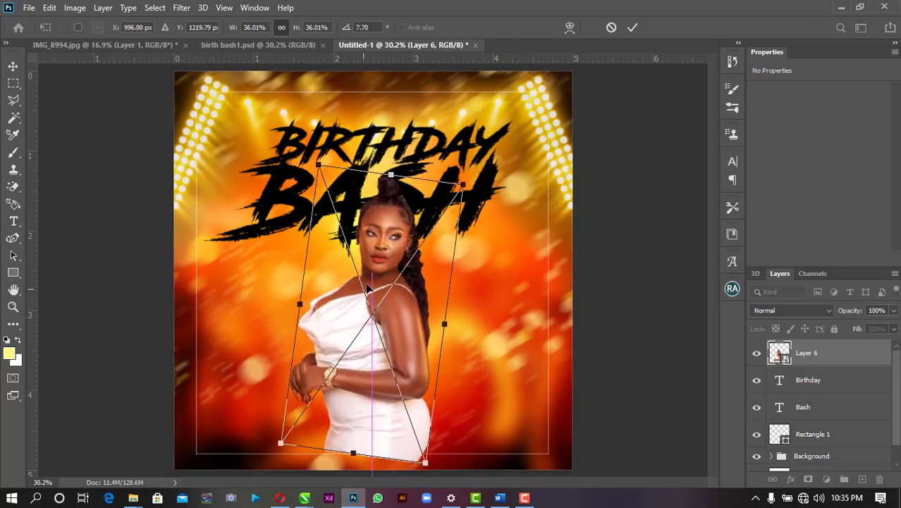
mouse_move(356, 453)
left_mouse_down()
mouse_move(356, 471)
mouse_move(361, 458)
left_mouse_up()
left_click_drag(381, 407, 376, 411)
left_click(629, 28)
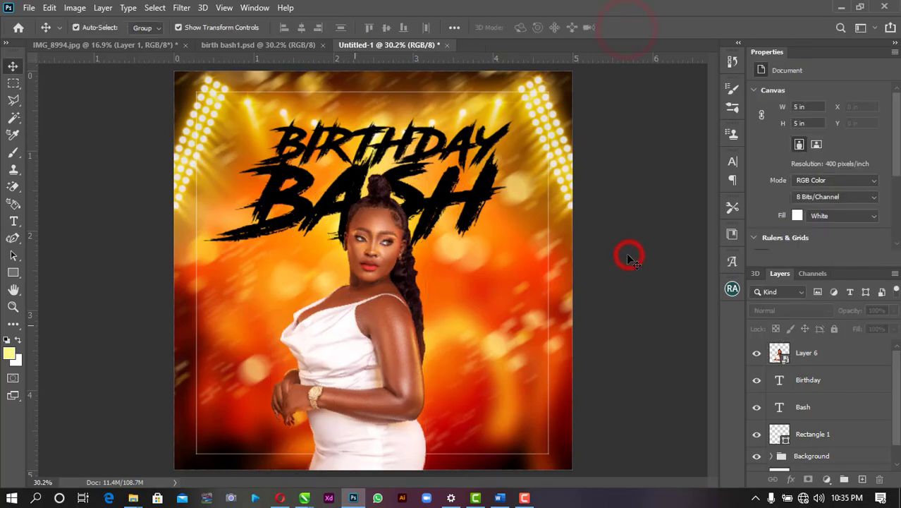
Step: Copy the date line "12 sept" from the Word document and return to the Photoshop flyer
left_click(500, 498)
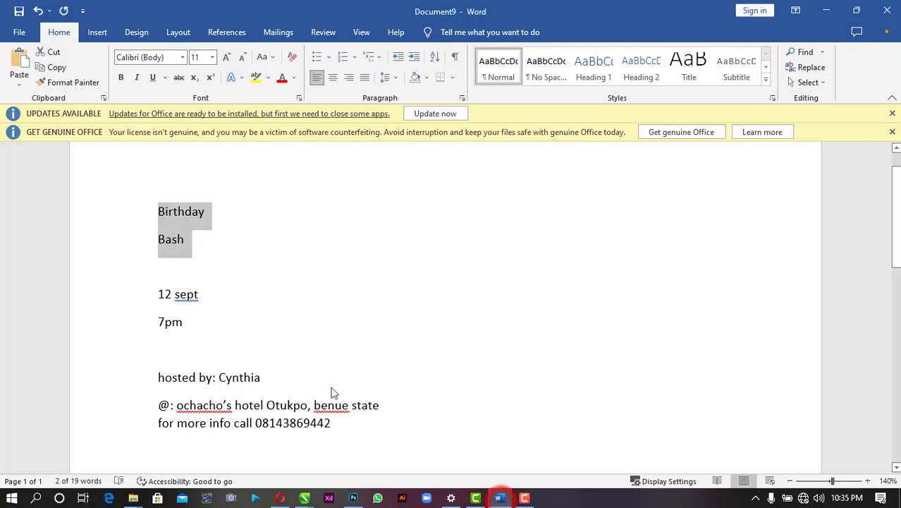
left_click_drag(199, 297, 127, 304)
key("ctrl+c")
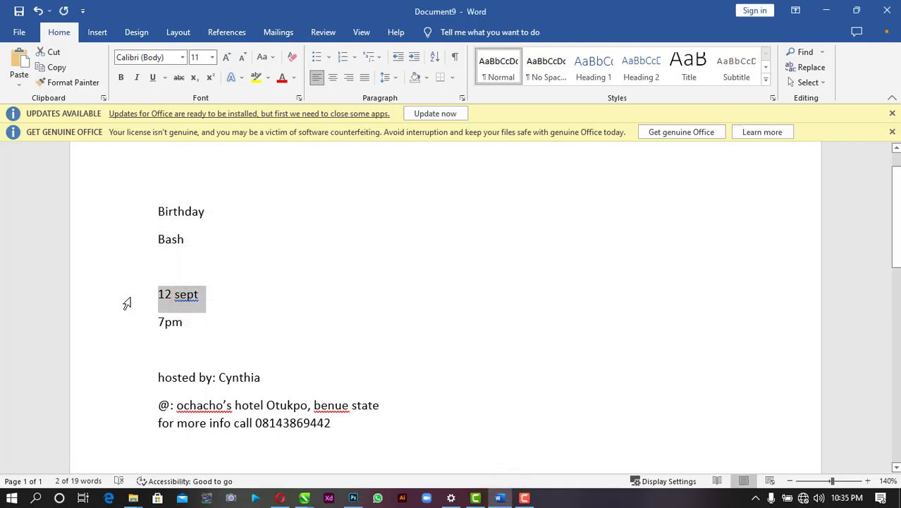
key("alt+Tab")
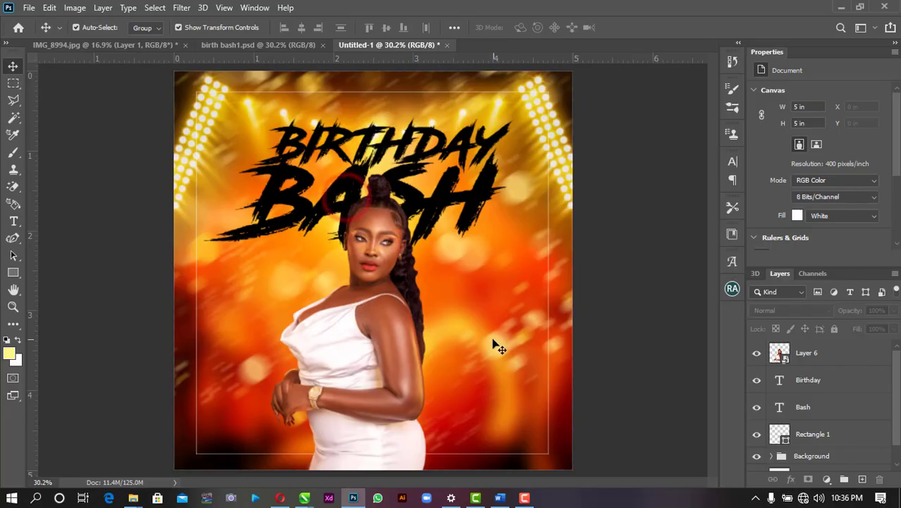
Step: Paste "12 sept" as a new text layer beside the woman and break it into two lines
left_click(492, 340)
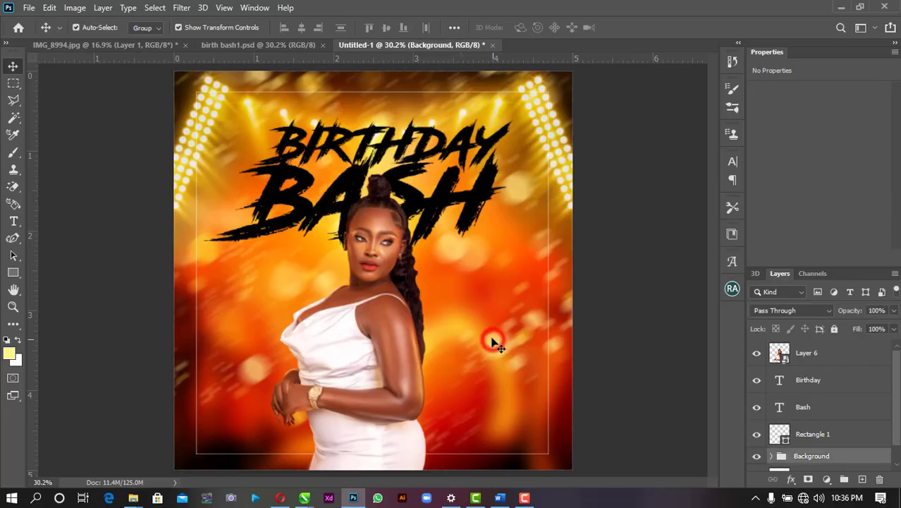
key("t")
left_click(448, 280)
key("ctrl+v")
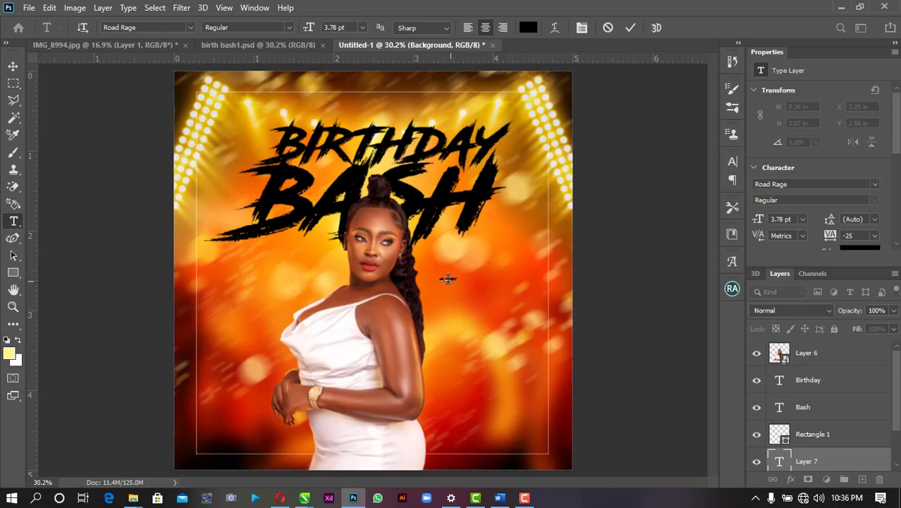
scroll(447, 280, "up", 5)
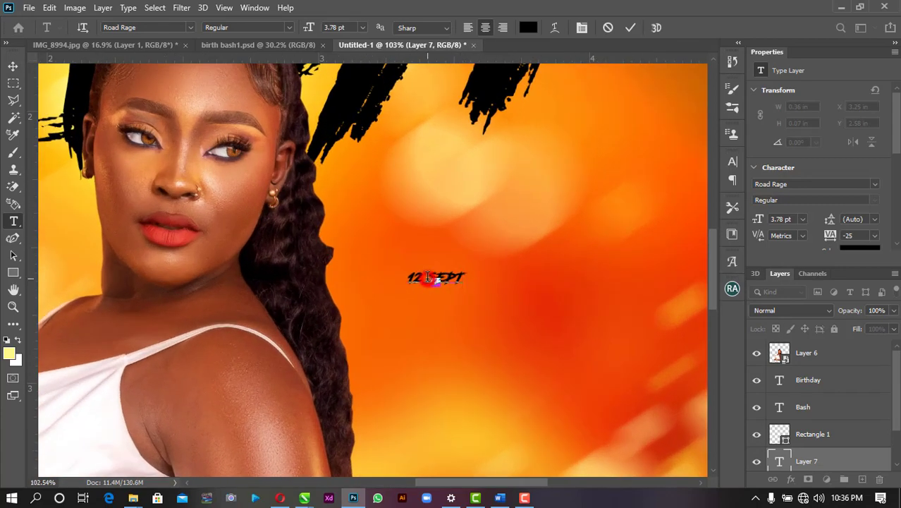
key("Return")
Step: Change the font of the whole date text to Oswald Bold
key("ctrl+a")
scroll(832, 203, "down", 5)
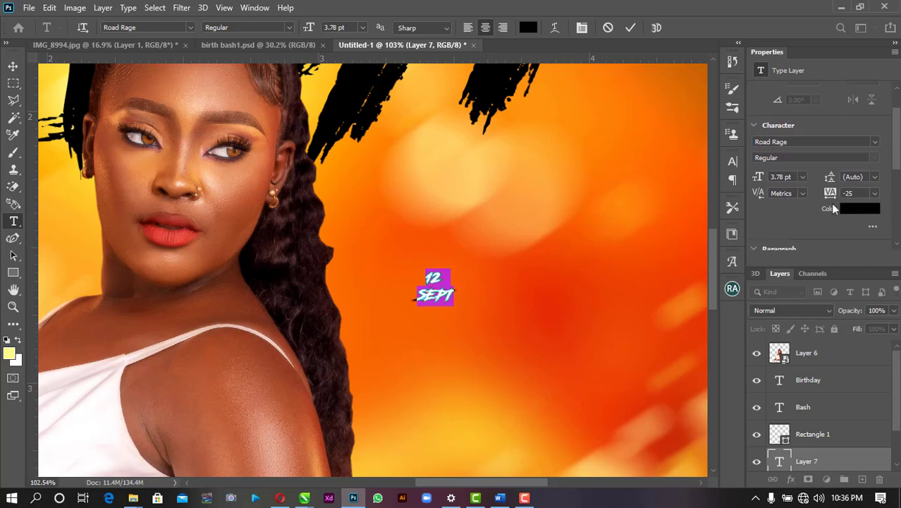
scroll(832, 204, "up", 5)
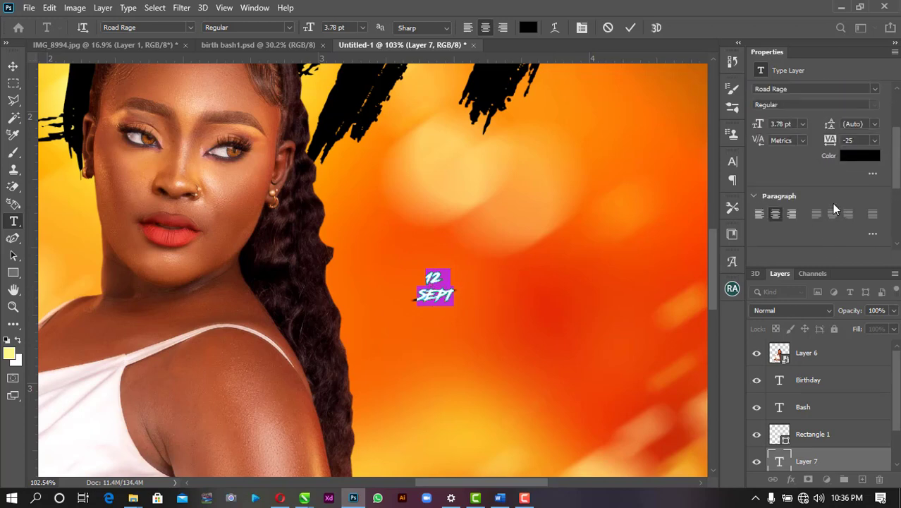
left_click(877, 174)
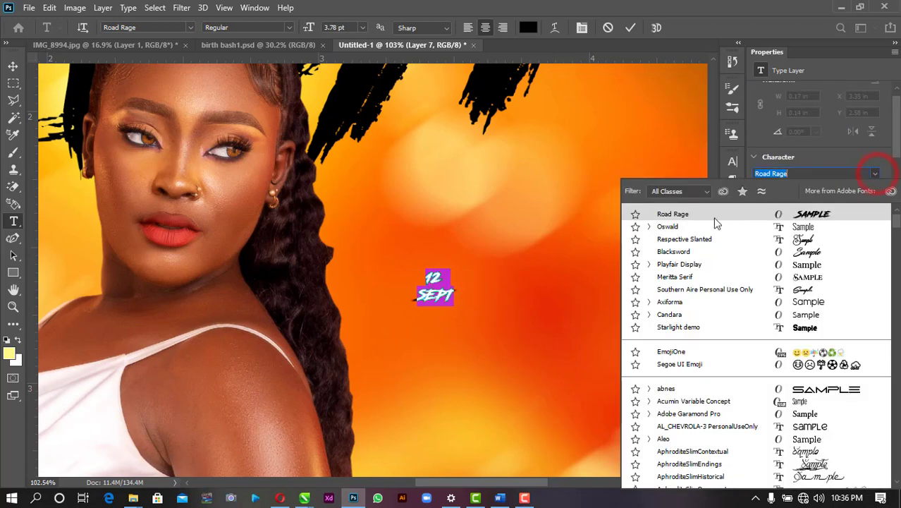
left_click(687, 226)
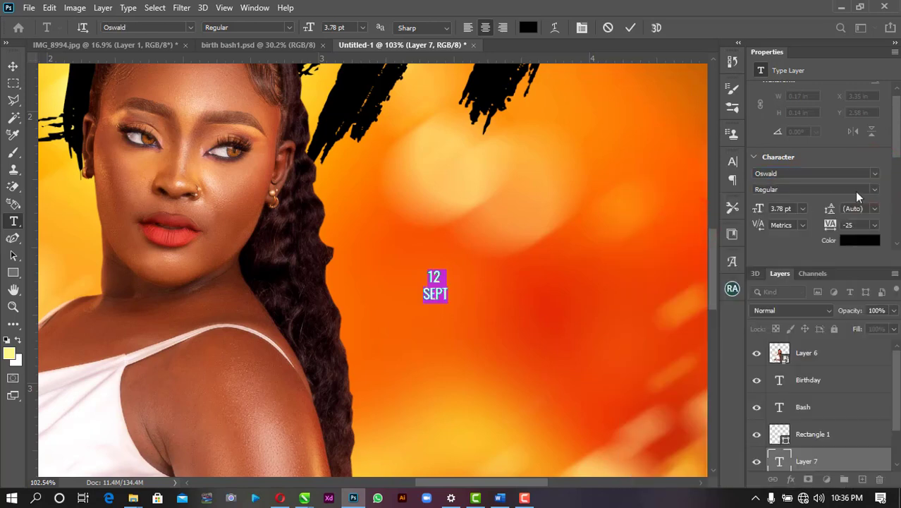
left_click(876, 189)
left_click(800, 257)
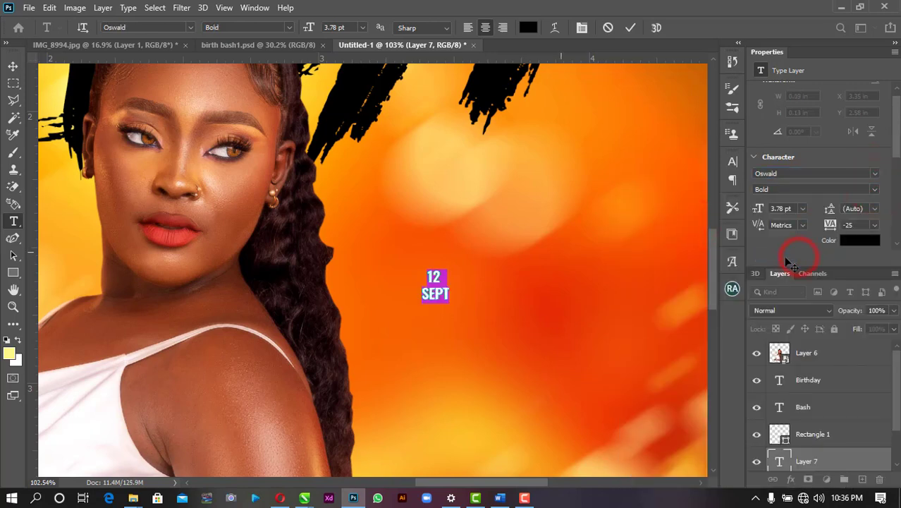
Step: Enlarge the number 12 in the date to 7.78 pt and try a 19.01 pt leading on it
left_click_drag(420, 275, 470, 271)
left_click_drag(758, 211, 761, 209)
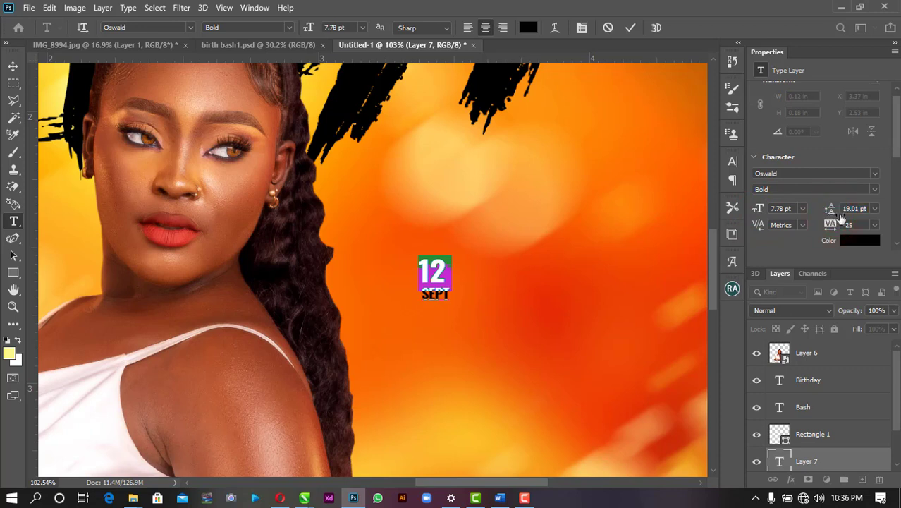
left_click(875, 212)
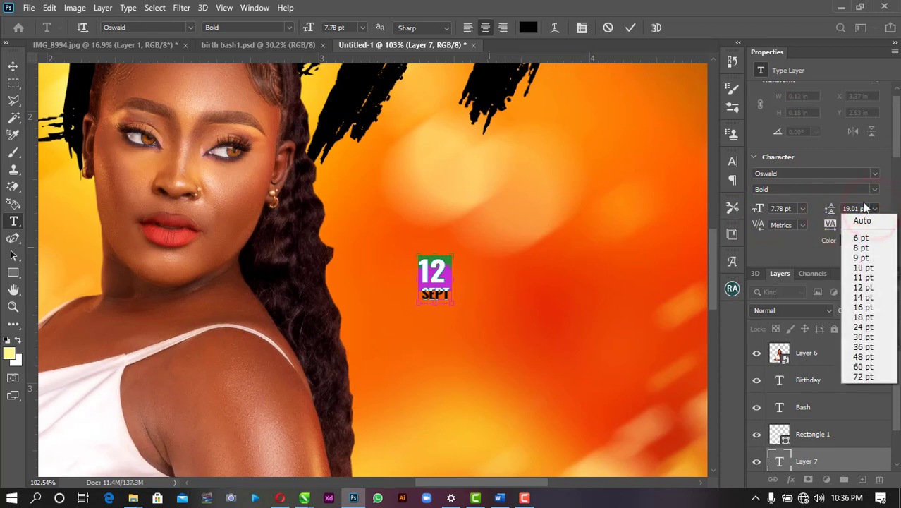
left_click(609, 27)
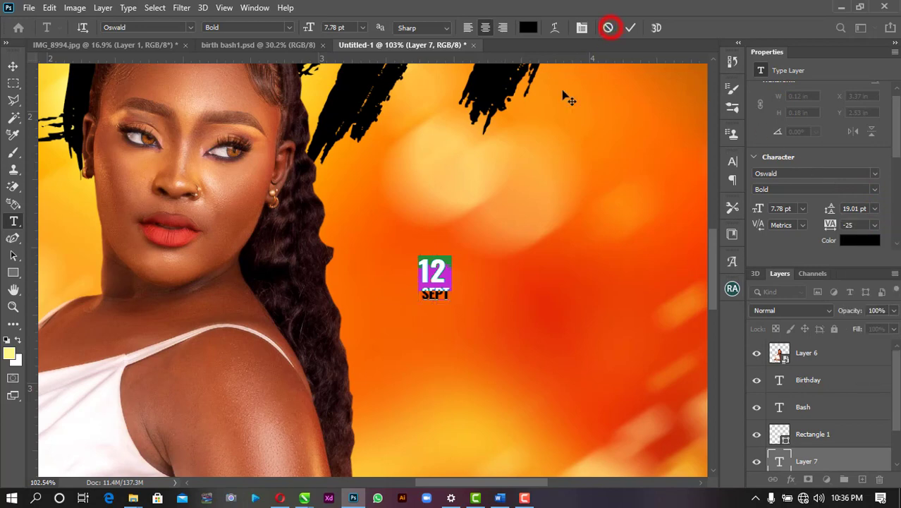
Step: Tighten the leading of both date lines to 4.01 pt and commit the text edit
left_click(429, 267)
key("ctrl+a")
left_click(872, 210)
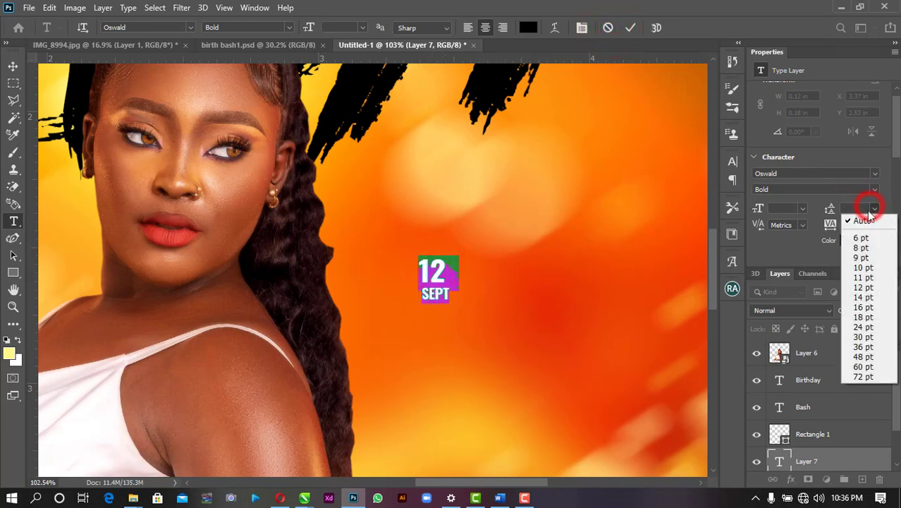
left_click(859, 246)
left_click(875, 212)
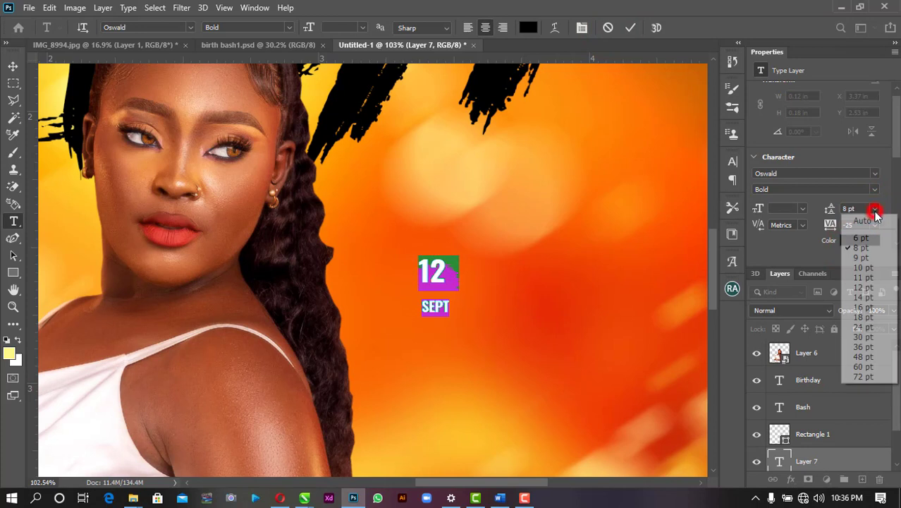
left_click(856, 226)
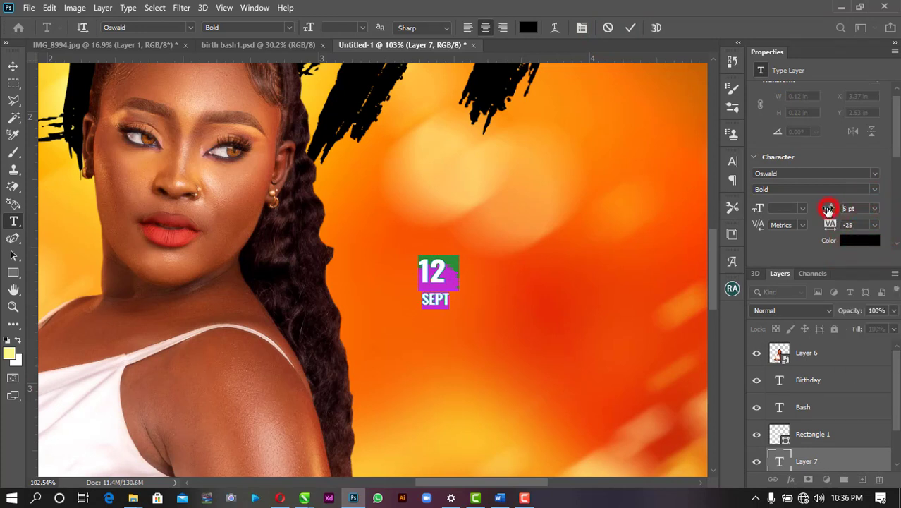
left_click_drag(829, 209, 828, 211)
left_click(631, 29)
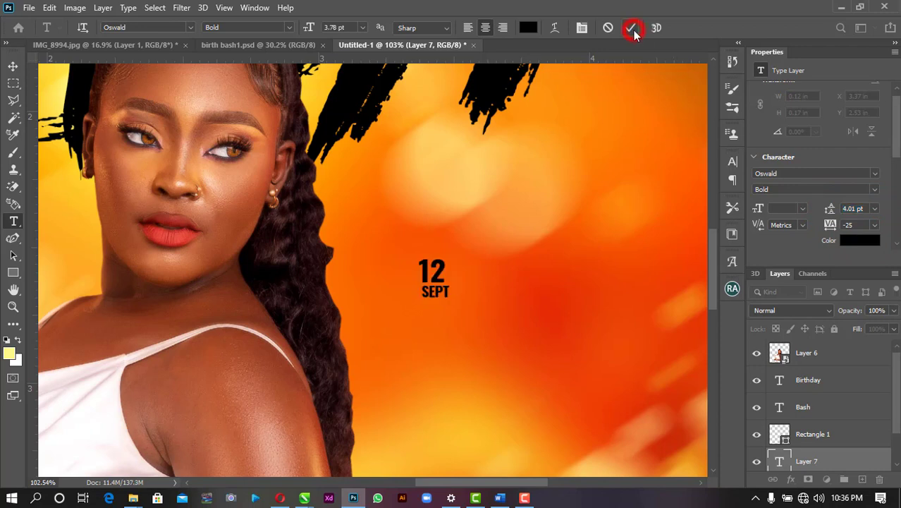
Step: Left-align both lines of the date text and commit the change
left_click(440, 291)
key("ctrl+a")
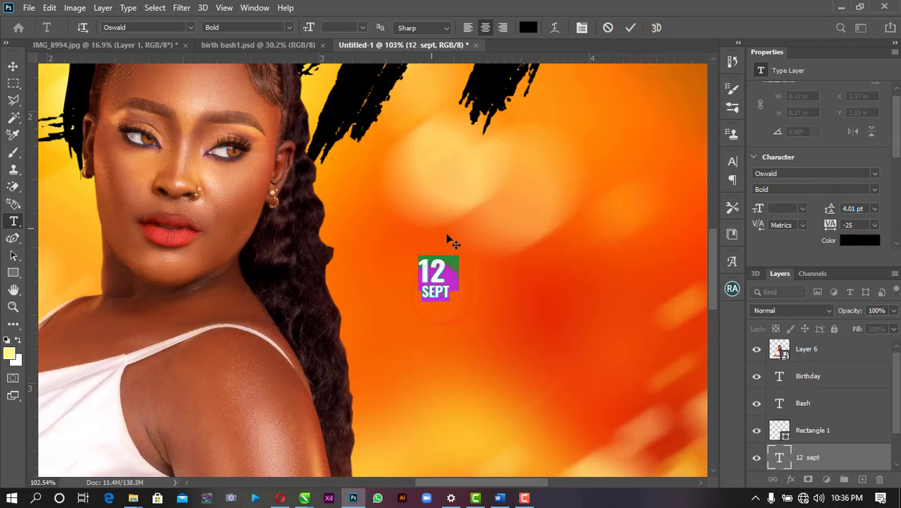
left_click(468, 29)
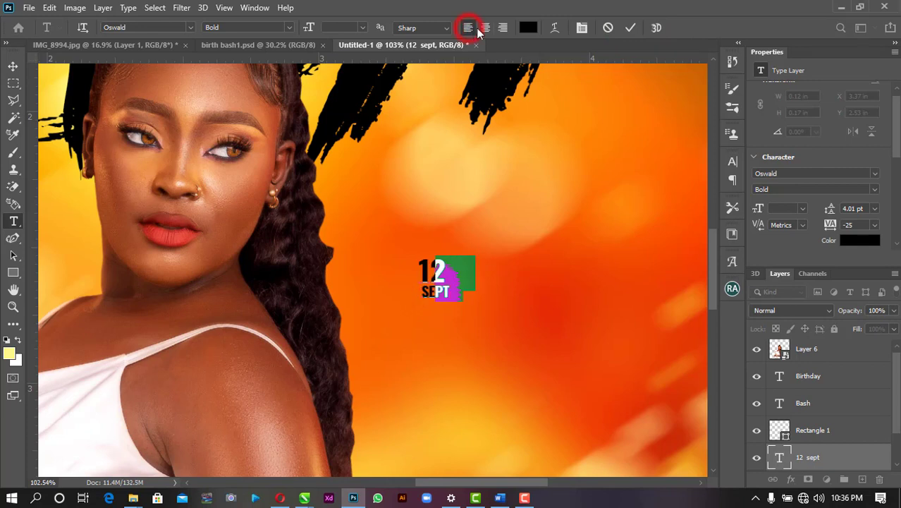
left_click(633, 29)
Step: Scale the date text to 343.77% and place it beside the woman's face at X 3.38 in, Y 2.38 in
left_click(12, 64)
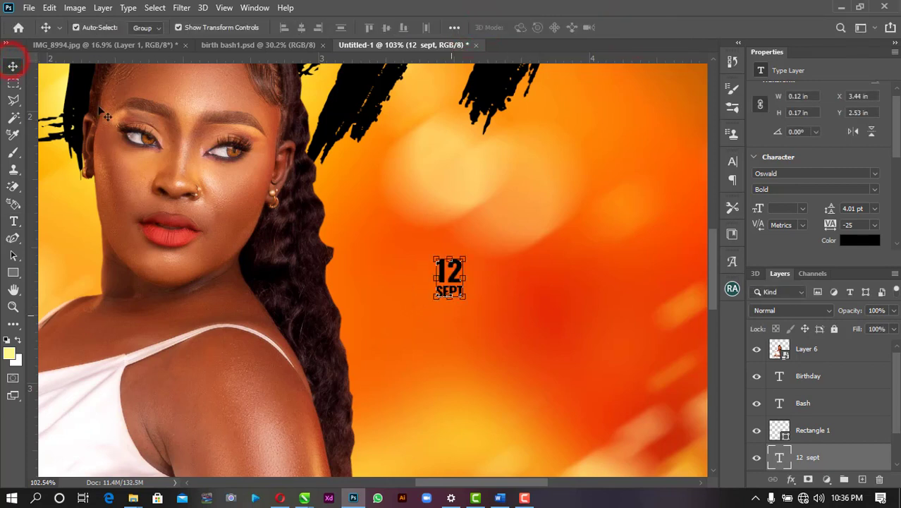
left_click_drag(470, 298, 548, 412)
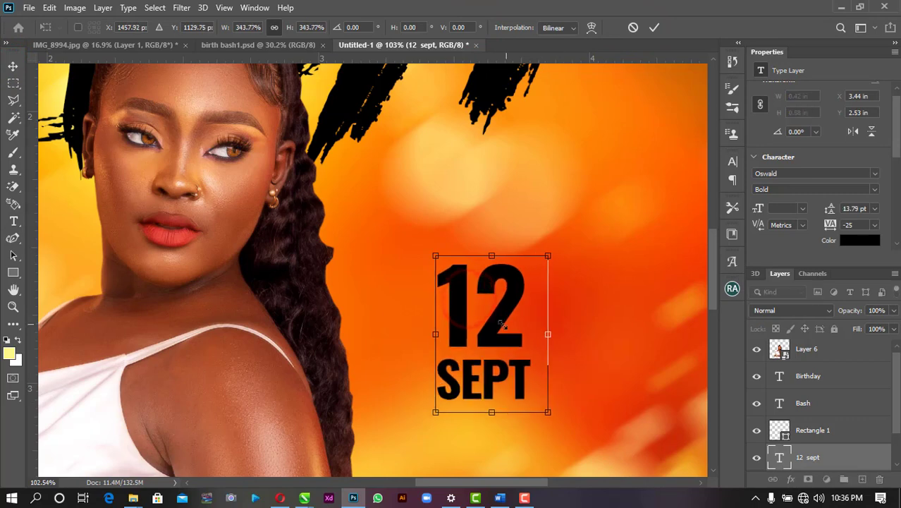
scroll(504, 330, "down", 4)
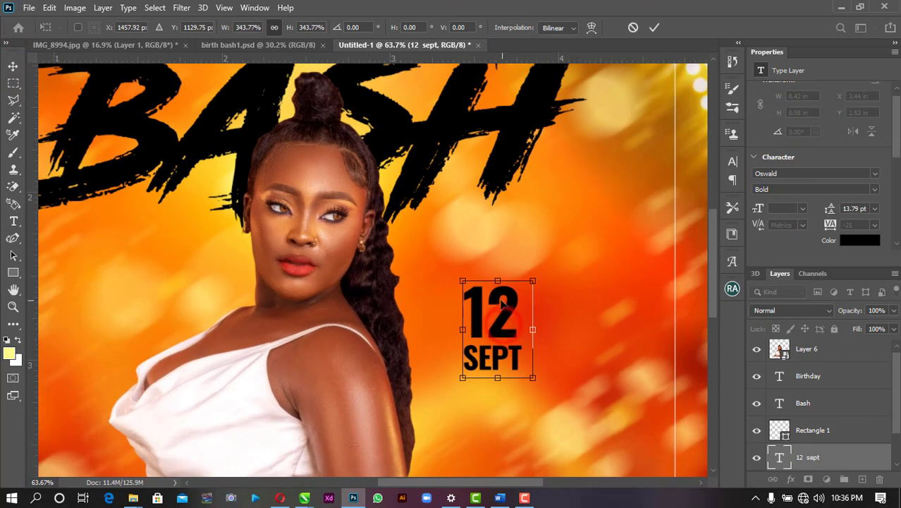
left_click_drag(504, 321, 494, 295)
Step: Skew the date text vertically by -12° so that its lines slant upwards to the right
right_click(499, 276)
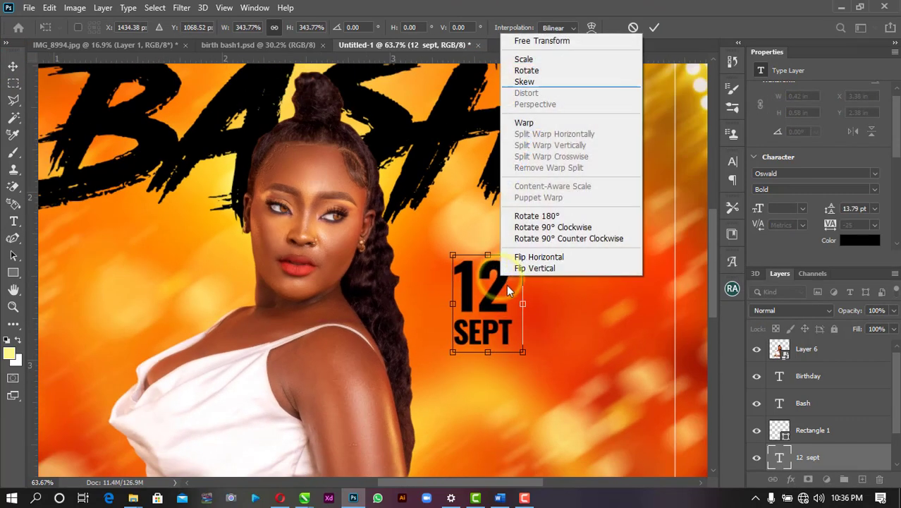
left_click(521, 303)
right_click(503, 284)
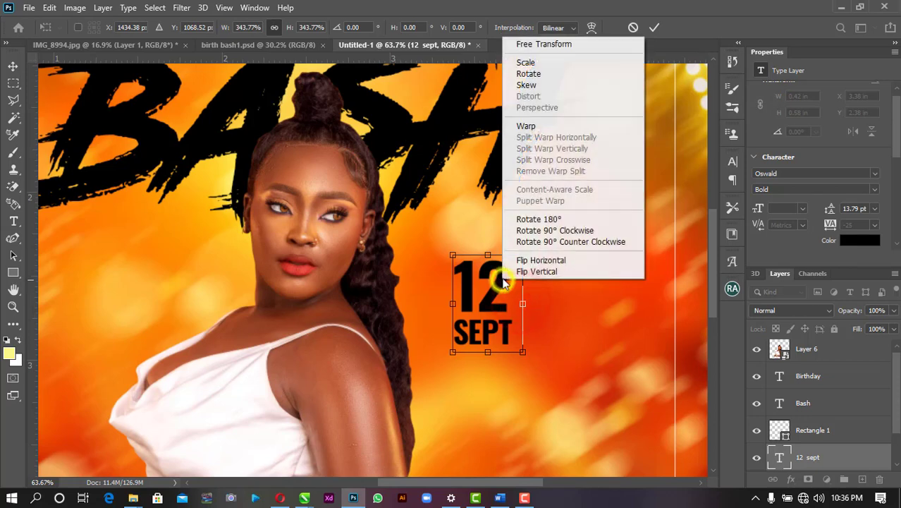
left_click(534, 86)
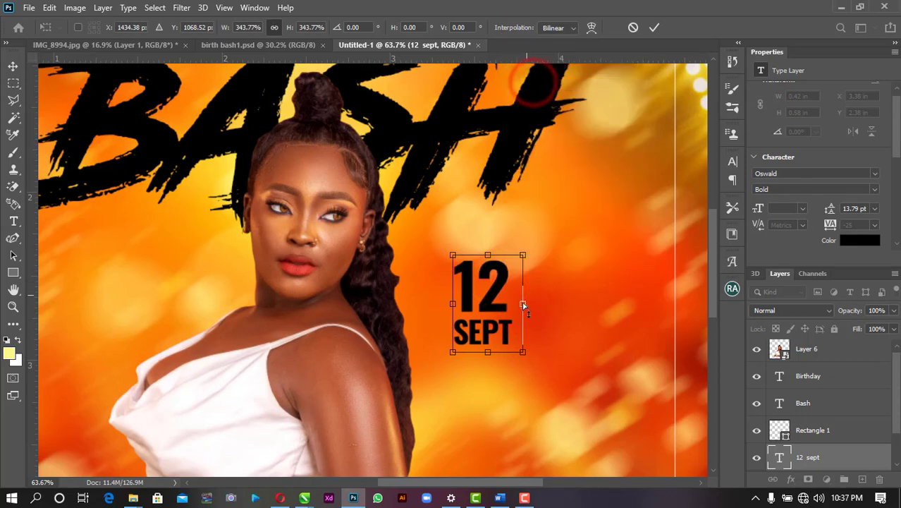
left_click_drag(523, 304, 527, 290)
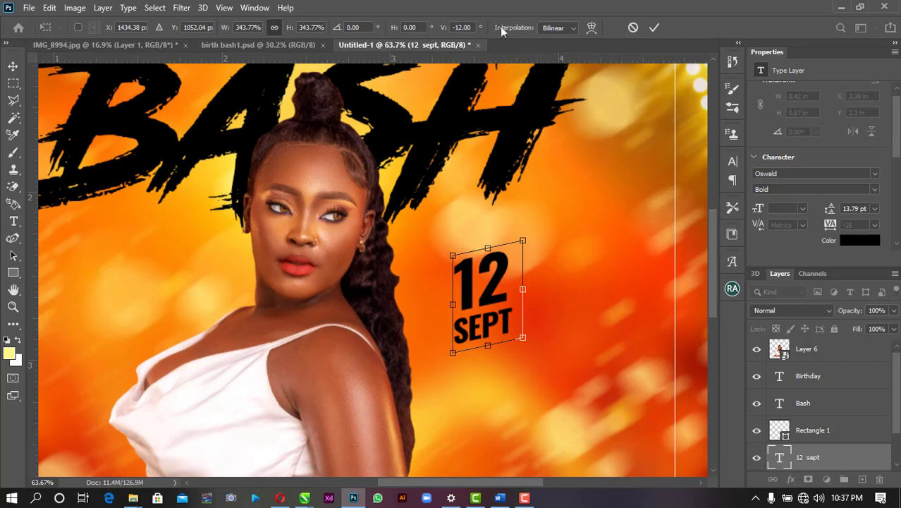
Step: Commit the date skew, then skew the Birthday and Bash title lines together vertically by -6.11° so they slant upwards to the right
left_click(654, 28)
key("ctrl+0")
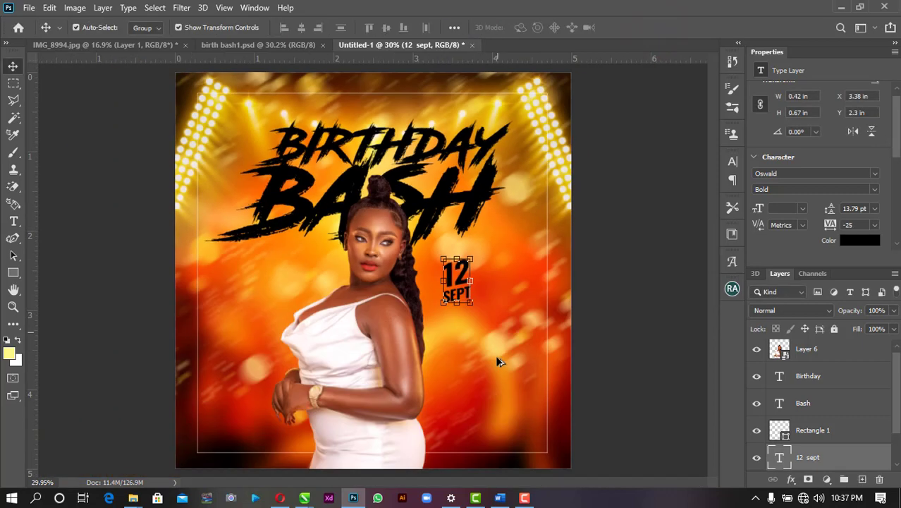
left_click(485, 177)
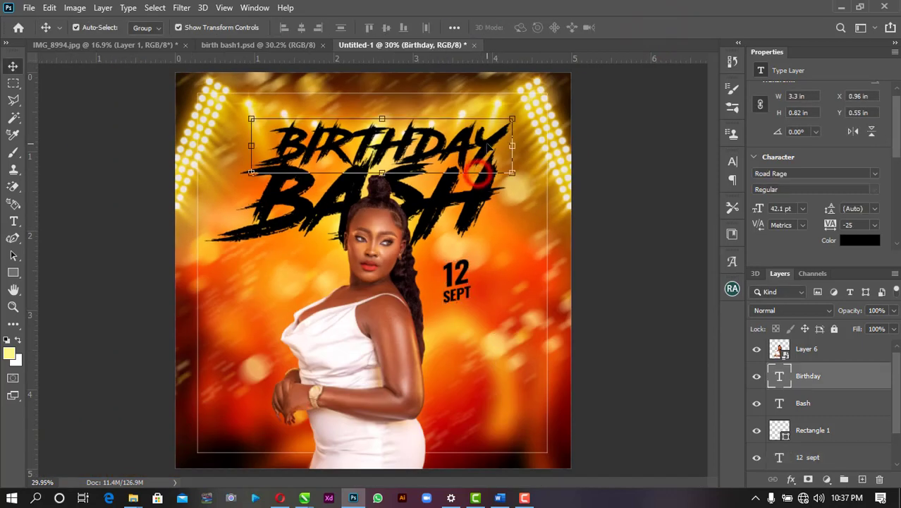
left_click(811, 405, "ctrl")
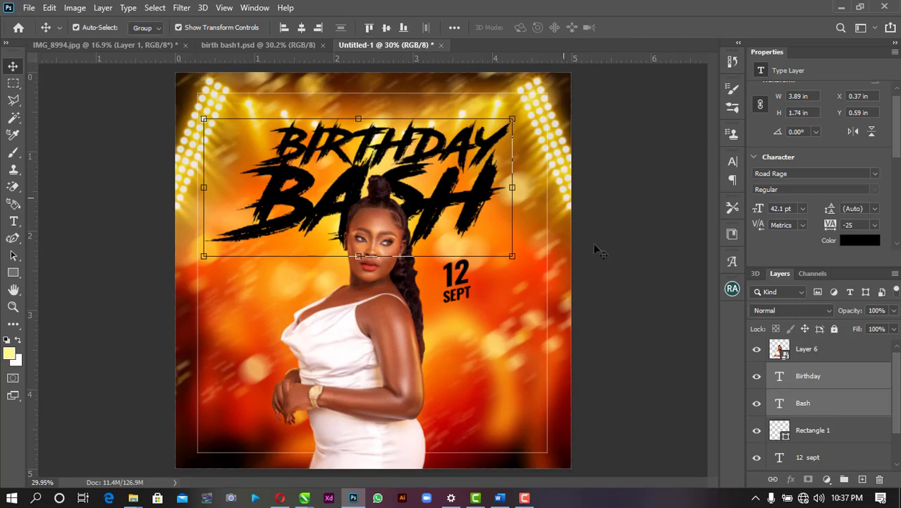
left_click(516, 188)
right_click(516, 189)
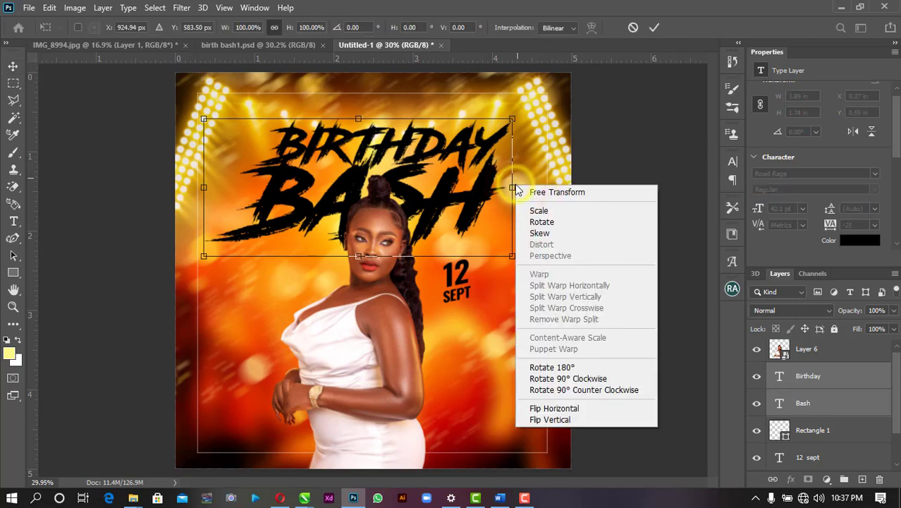
left_click(538, 233)
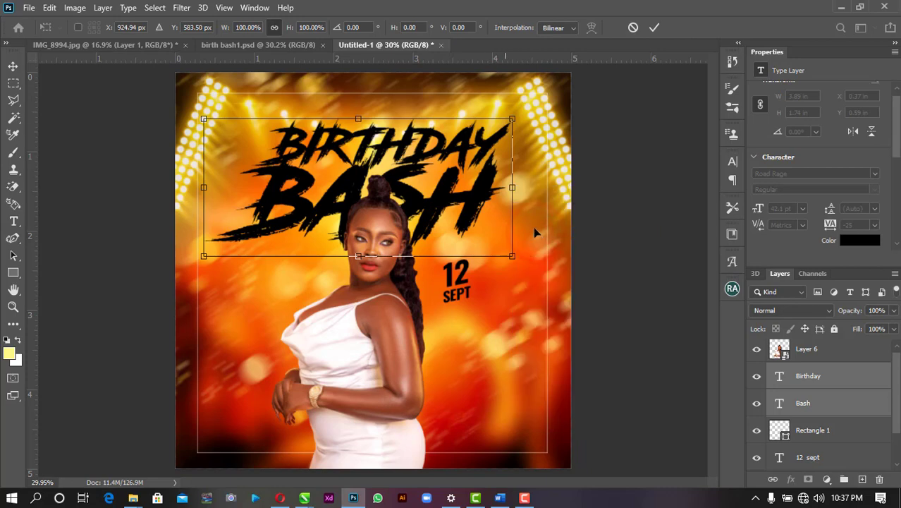
left_click_drag(513, 189, 490, 186)
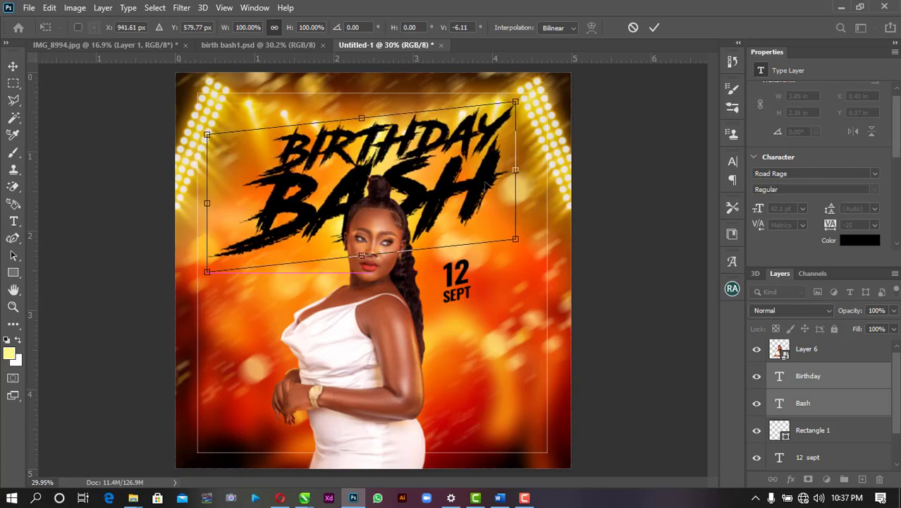
left_click(657, 27)
left_click(623, 175)
Step: Scale the woman photo to 37.95%, rotate it 7.70° clockwise, and shift it slightly towards the date text
left_click(318, 357)
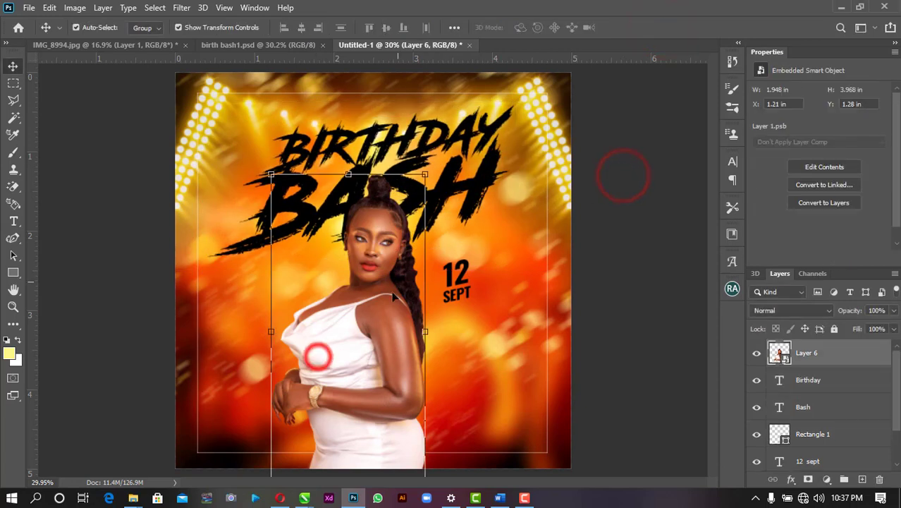
left_click_drag(397, 283, 414, 290)
left_click_drag(451, 178, 480, 206)
left_click_drag(388, 283, 384, 275)
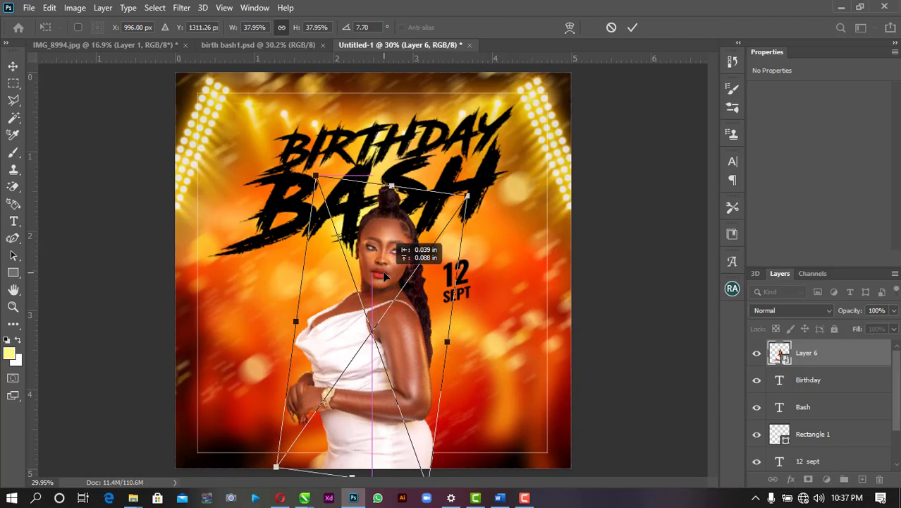
left_click(393, 248)
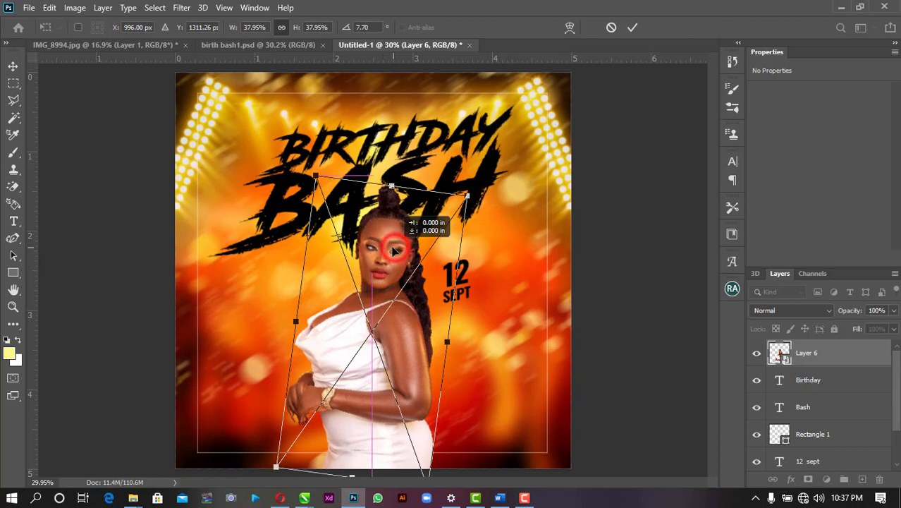
left_click(633, 28)
left_click(640, 197)
Step: Move the 12 SEPT text slightly up and away from the woman's face, to X 3.41 in, Y 2.2 in
left_click(462, 281)
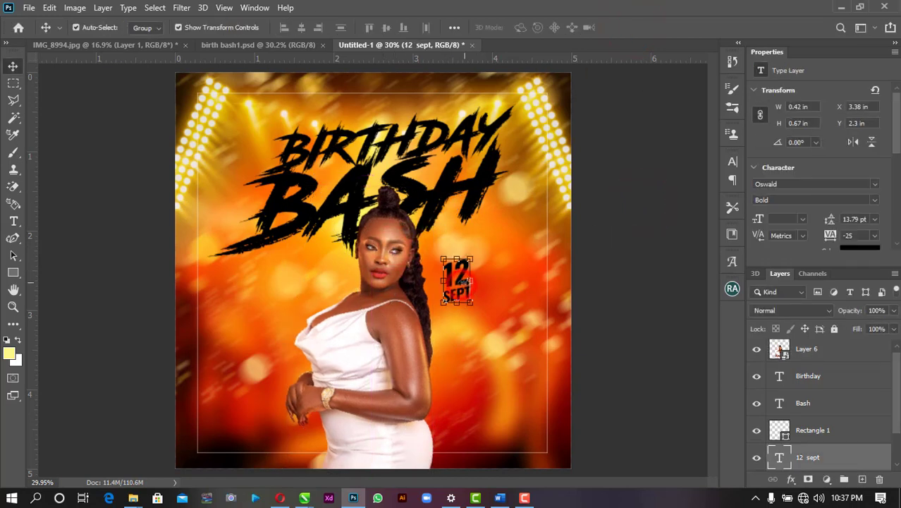
left_click_drag(466, 281, 471, 273)
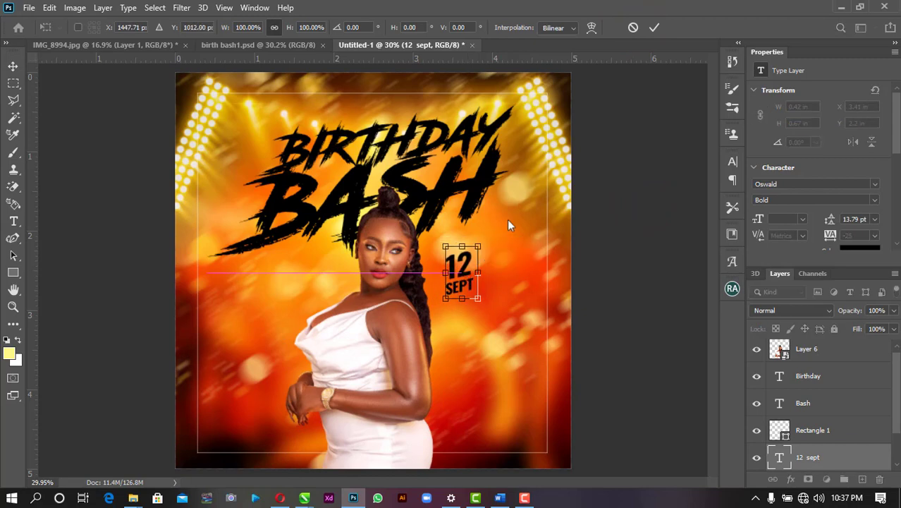
left_click(655, 28)
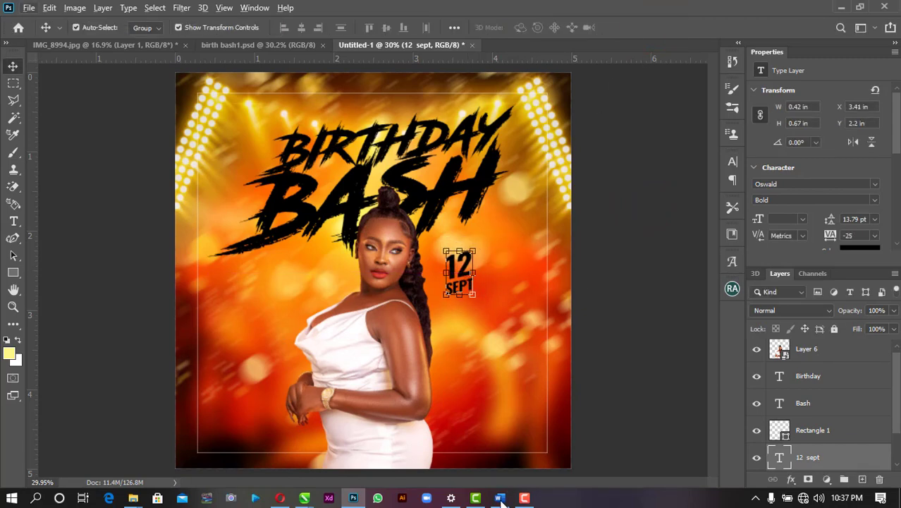
Step: Copy the "7pm" line from the Word document and paste it as a new text layer beside the woman's torso in Photoshop
left_click(500, 498)
left_click_drag(212, 329, 80, 333)
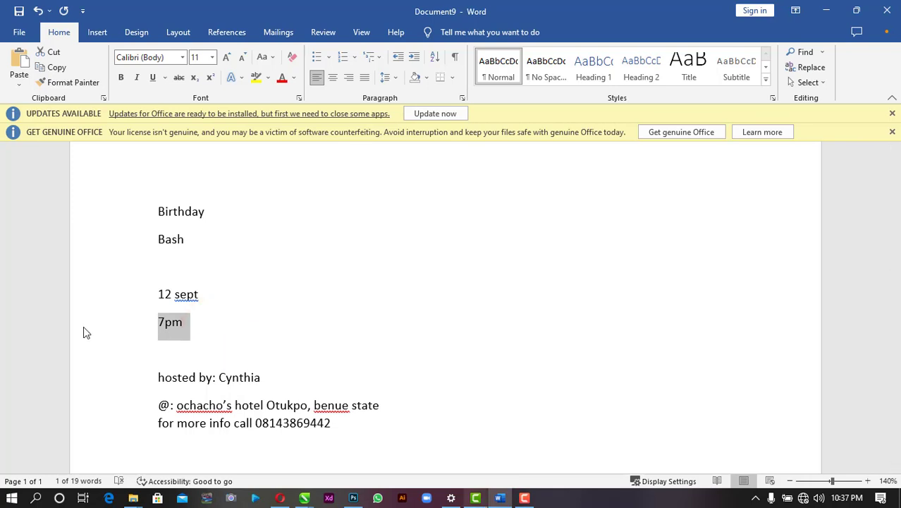
left_click(353, 498)
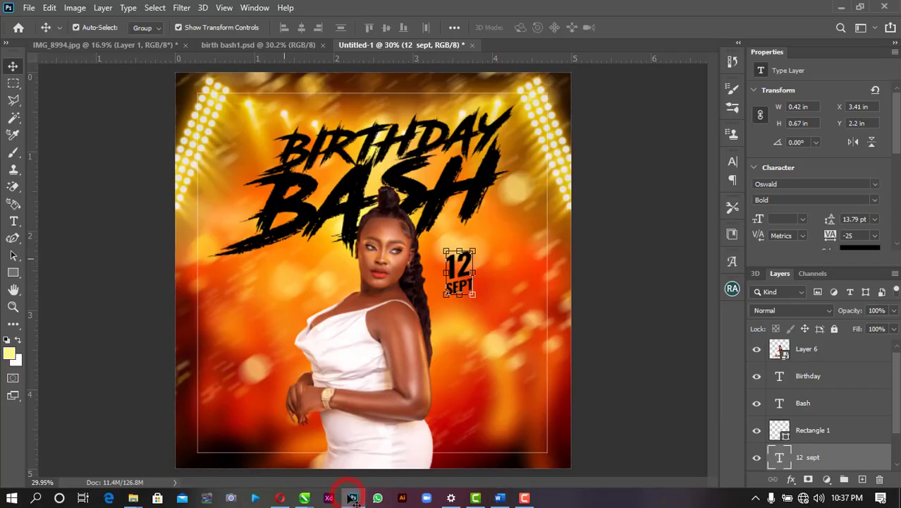
key("t")
left_click(240, 346)
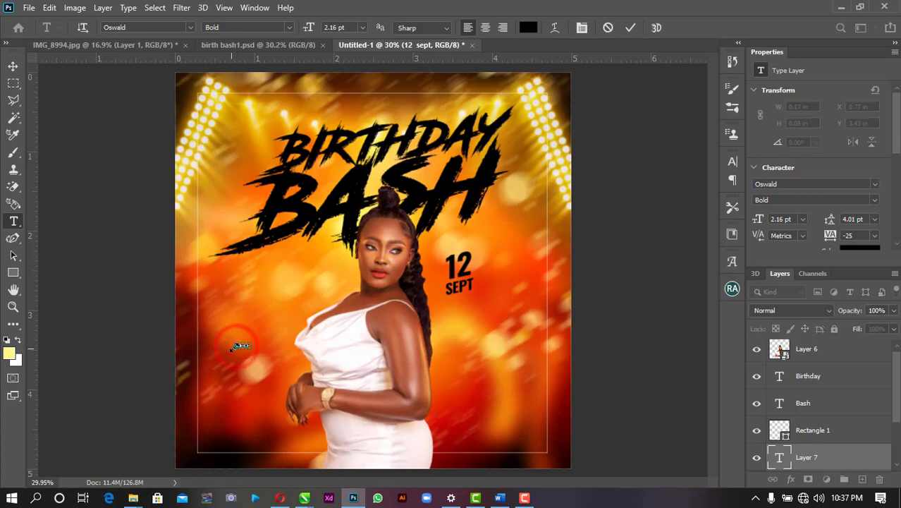
left_click(630, 28)
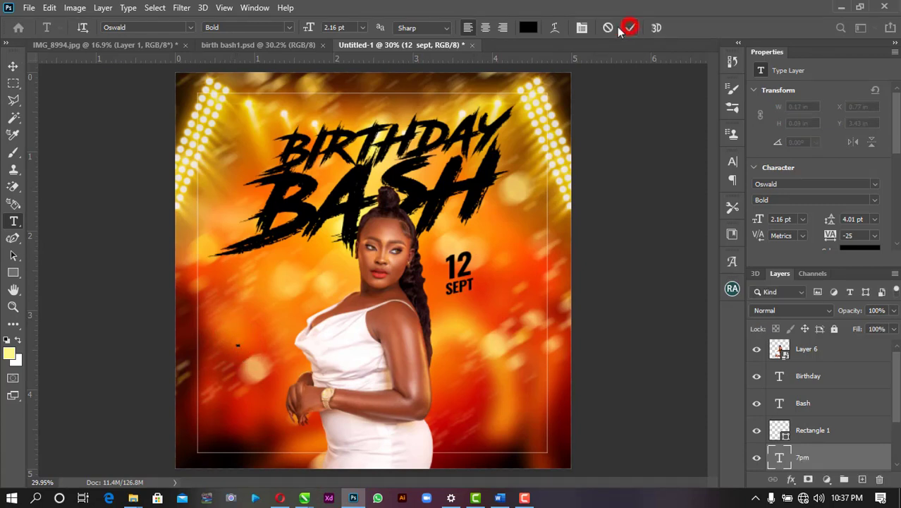
Step: Scale the 7PM text up to 991.21% and commit the transform
left_click(13, 65)
key("ctrl+t")
left_click_drag(238, 347, 276, 355)
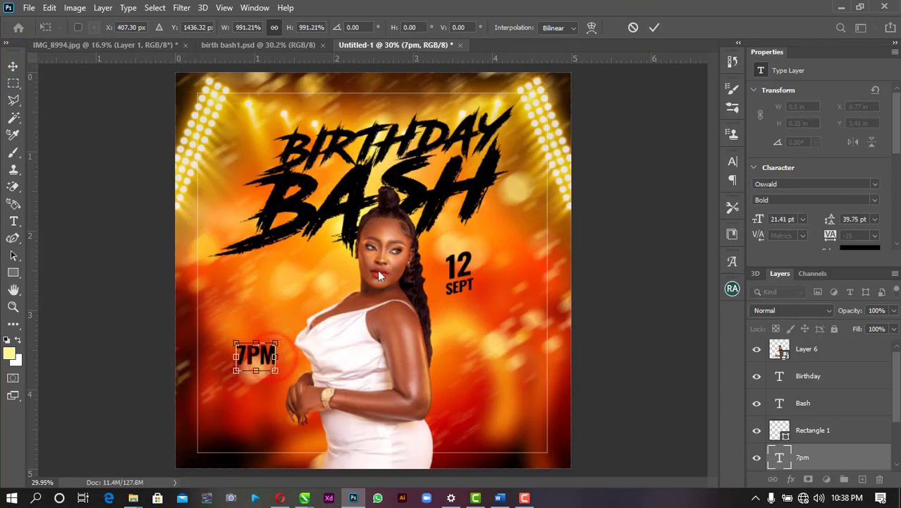
left_click(654, 28)
Step: Set the 7PM text's tracking to -50 and weight to Medium, and move it closer to the woman at X 0.92 in
left_click(874, 234)
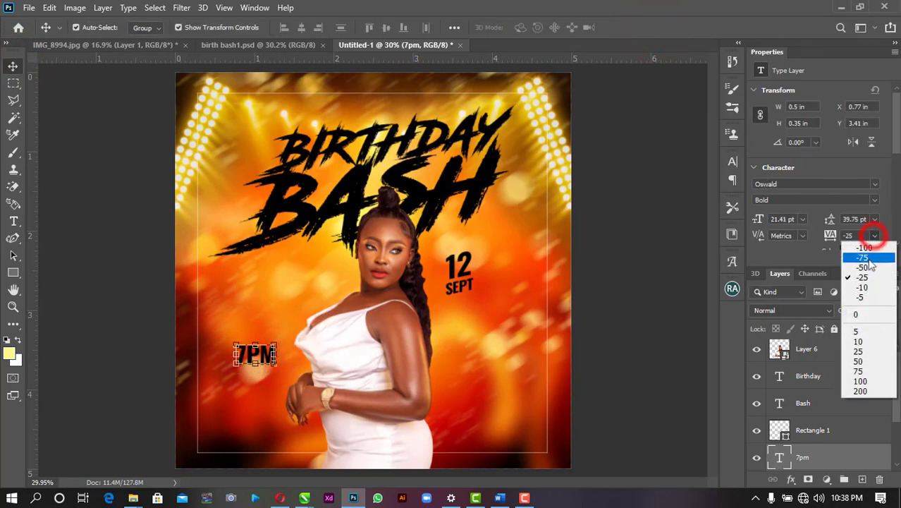
left_click(864, 266)
left_click_drag(256, 359, 281, 366)
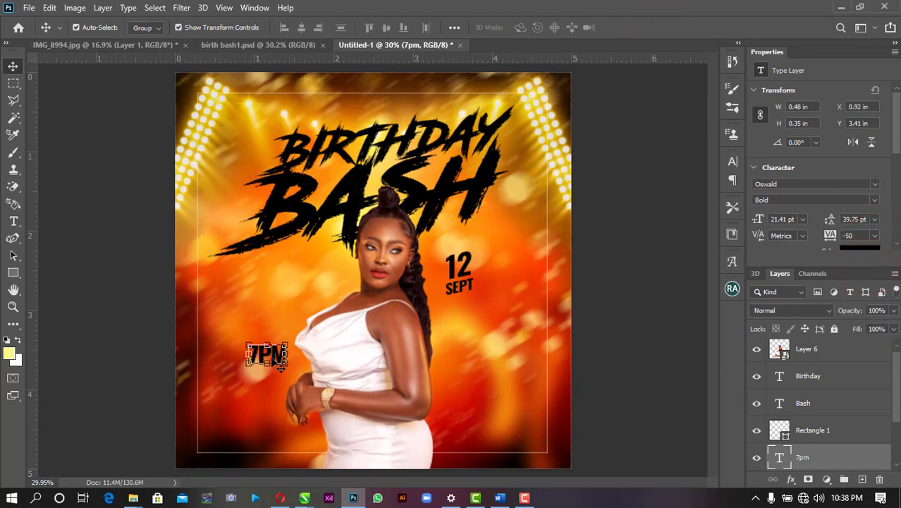
left_click(881, 201)
left_click(790, 245)
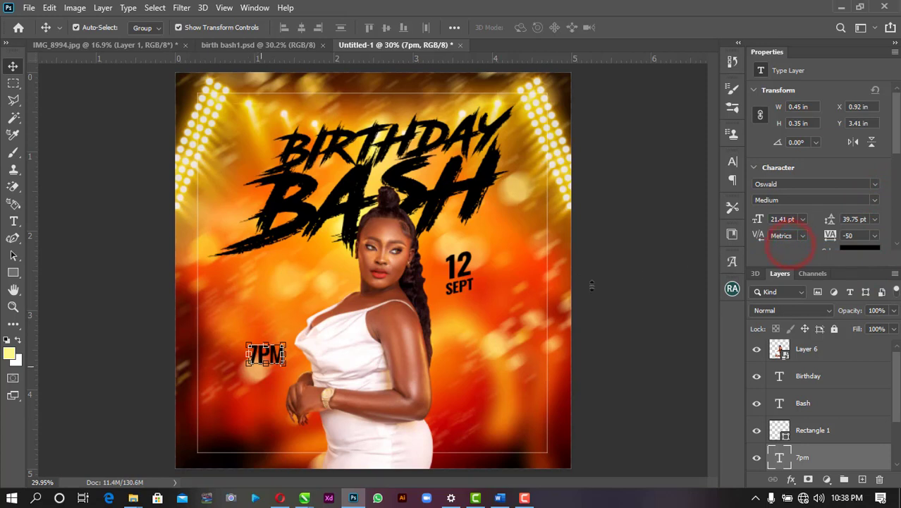
Step: Scale the 7PM text to 93.98%, skew it vertically upwards to the right, and place it at X 0.98 in, Y 3.34 in
left_click_drag(266, 355, 275, 336)
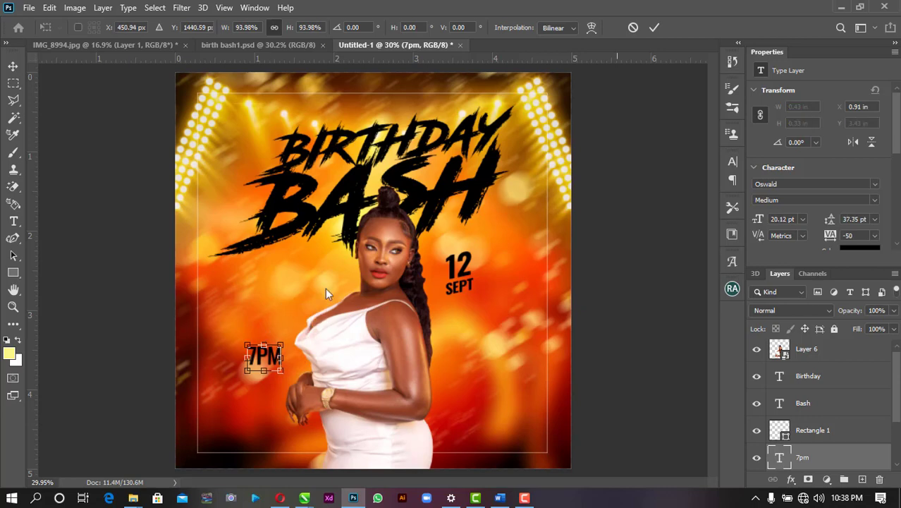
left_click(653, 29)
left_click(281, 357)
right_click(280, 357)
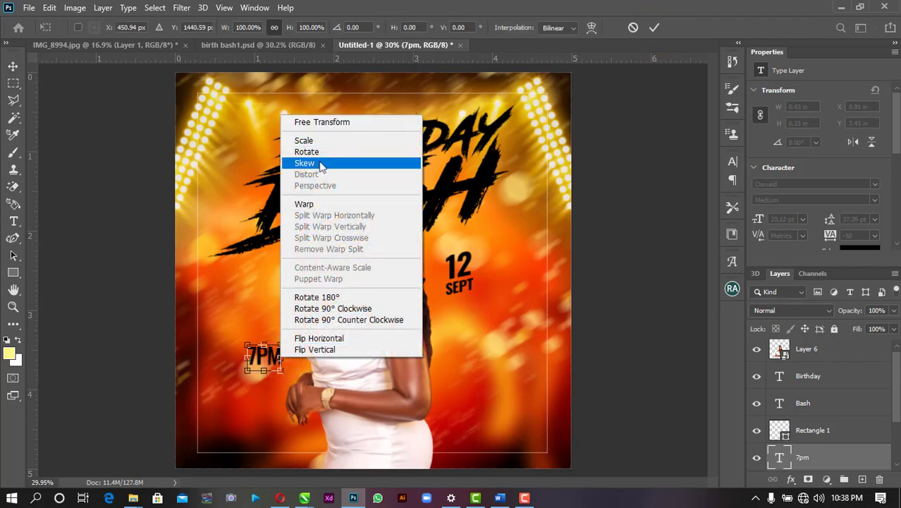
left_click(320, 164)
mouse_move(282, 357)
left_mouse_down()
mouse_move(258, 343)
mouse_move(269, 352)
left_mouse_up()
left_click(653, 28)
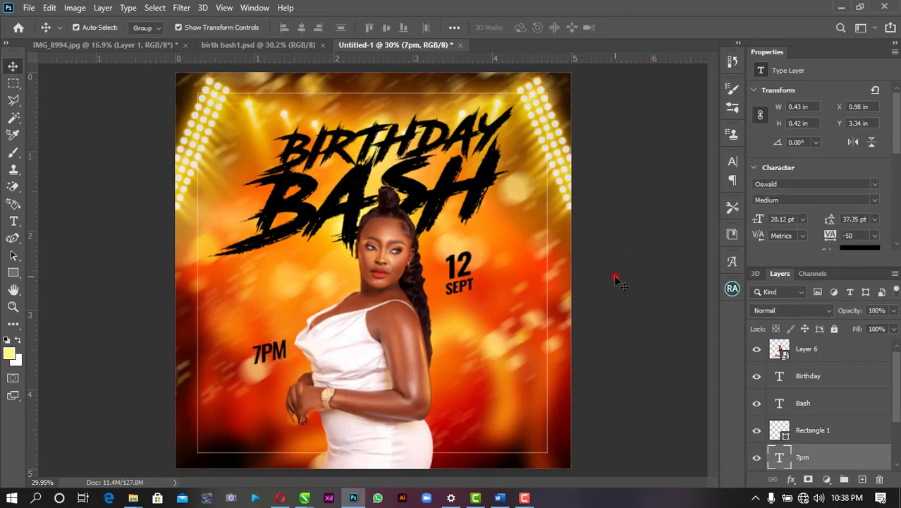
left_click(616, 277)
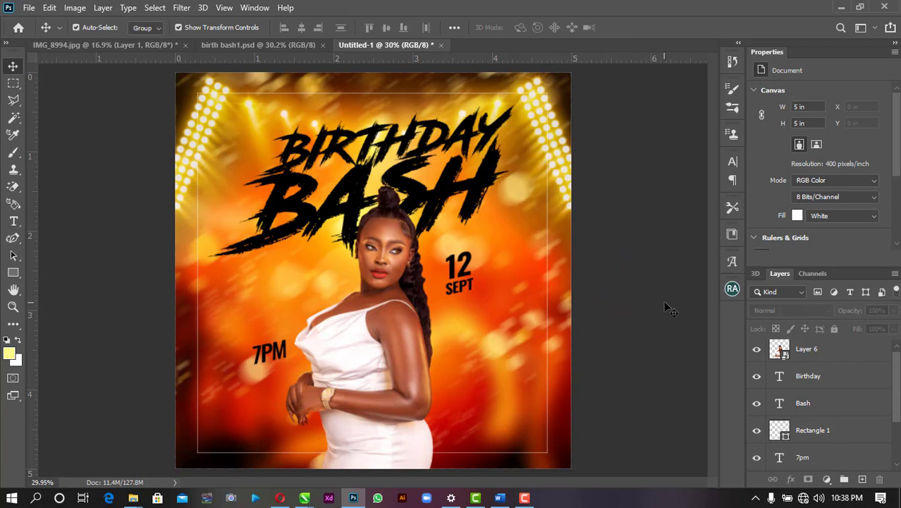
Step: Add a new empty layer above the woman photo's layer
scroll(879, 409, "up", 1)
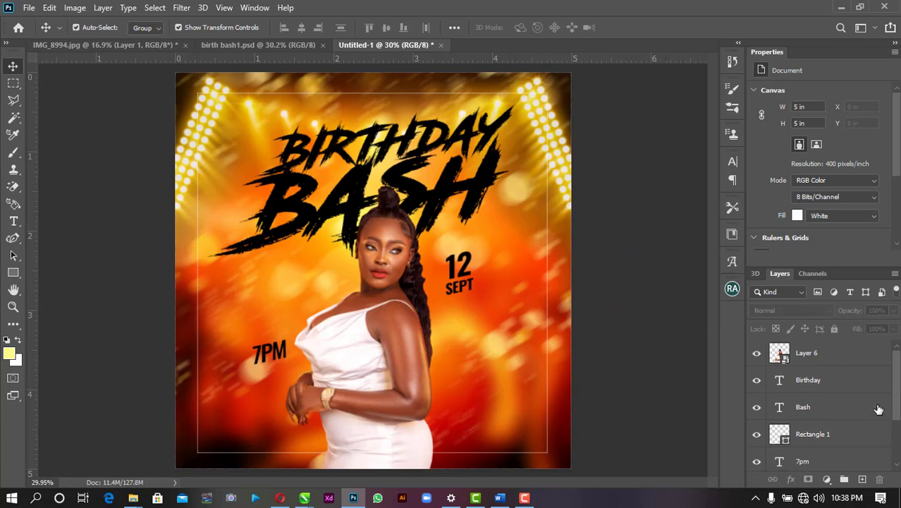
scroll(896, 380, "down", 1)
scroll(853, 356, "up", 1)
left_click(845, 354)
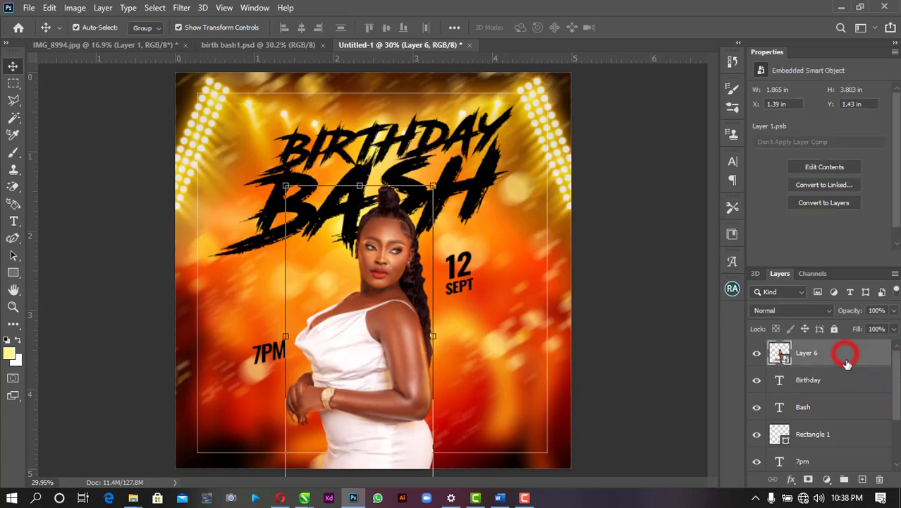
left_click(864, 480)
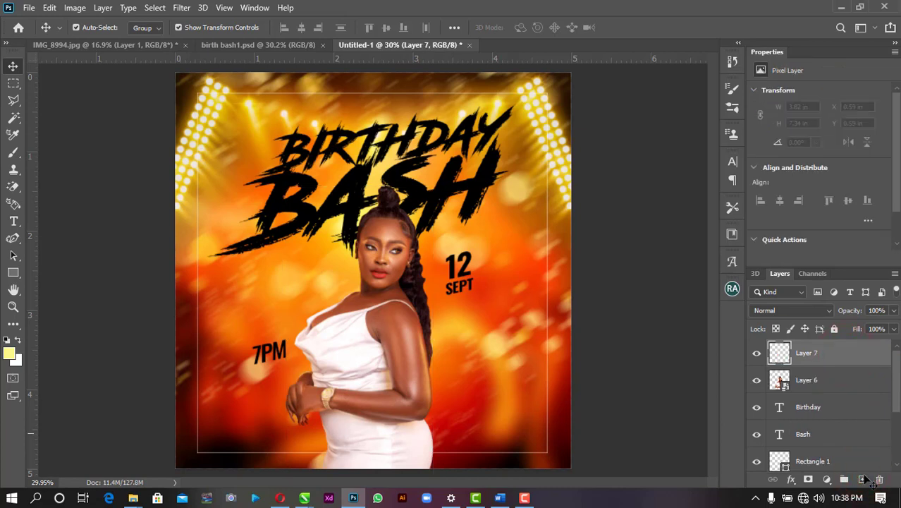
Step: Draw a dark red #320400 to transparent linear gradient about 1.67 in high, rising from the flyer's bottom edge over the woman's dress
left_click(13, 325)
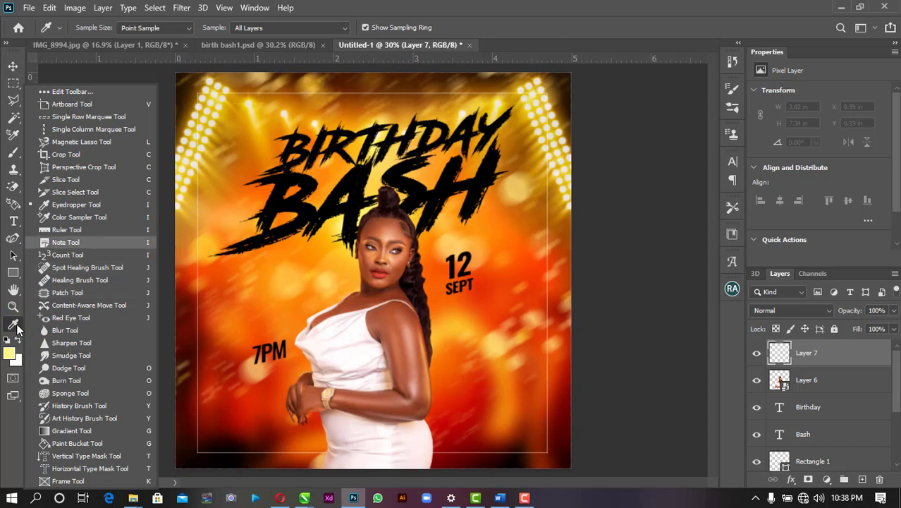
left_click(90, 432)
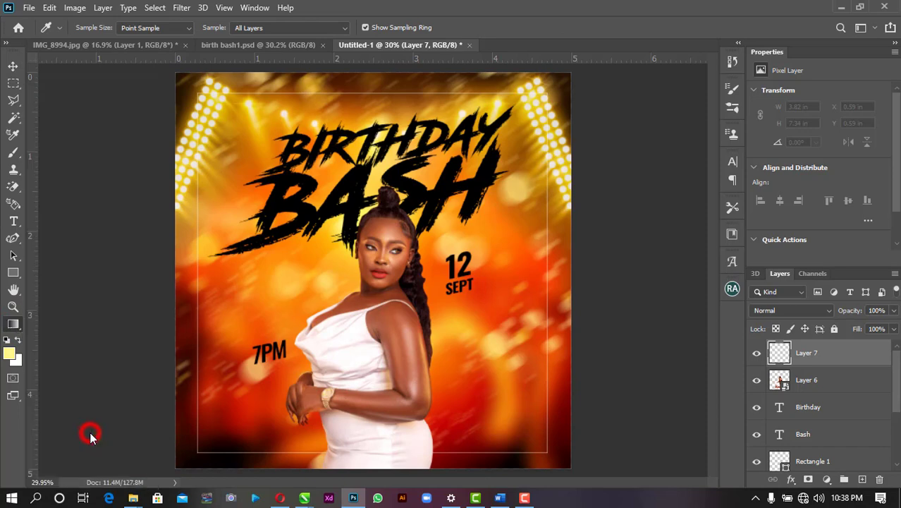
left_click(10, 353)
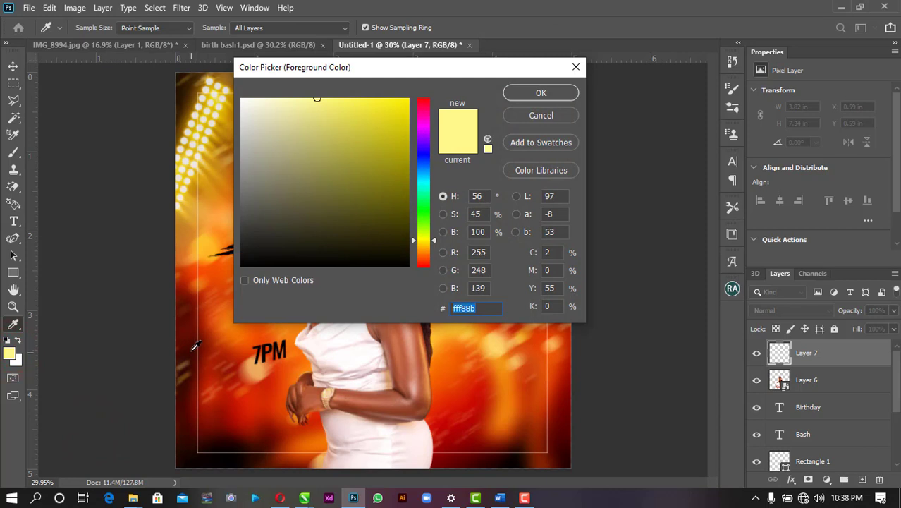
left_click(224, 440)
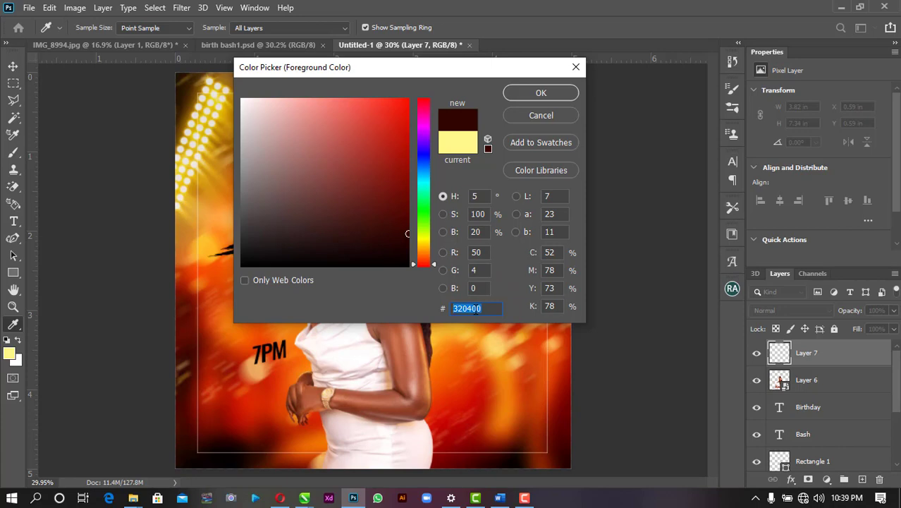
left_click(548, 90)
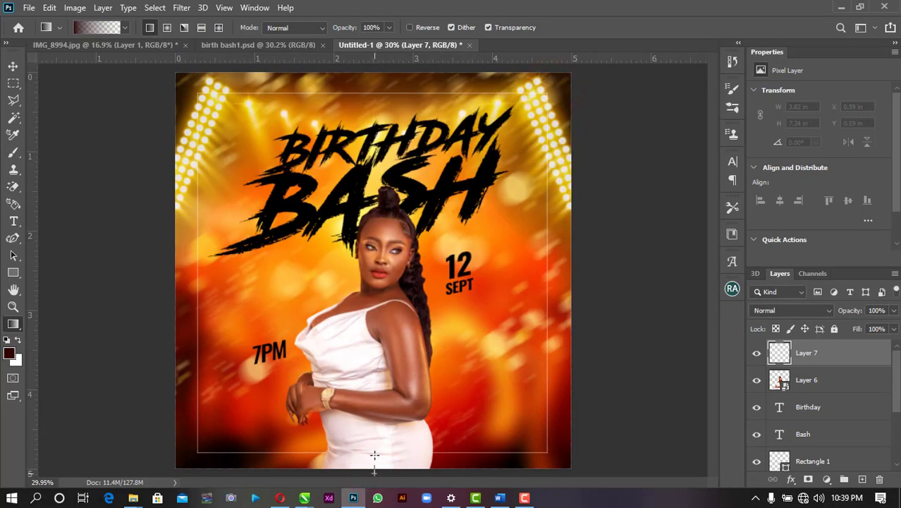
left_click_drag(386, 341, 385, 337)
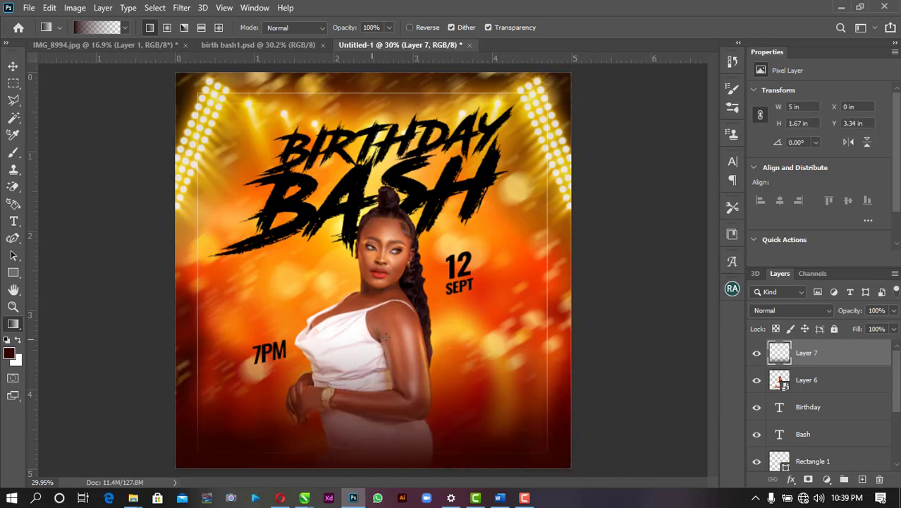
Step: Enlarge the dark red gradient layer to 107.50% and move it up to X -0.19 in, Y 3.25 in
left_click(14, 67)
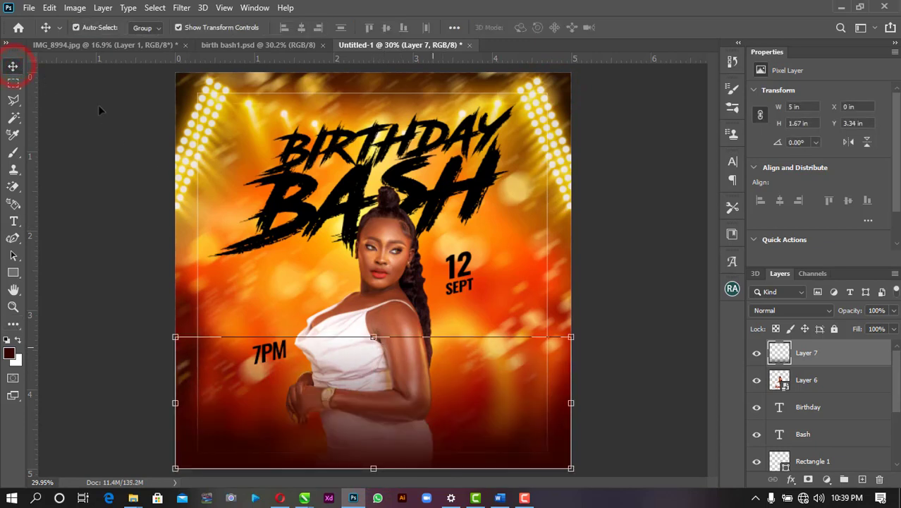
left_click_drag(572, 332, 585, 332)
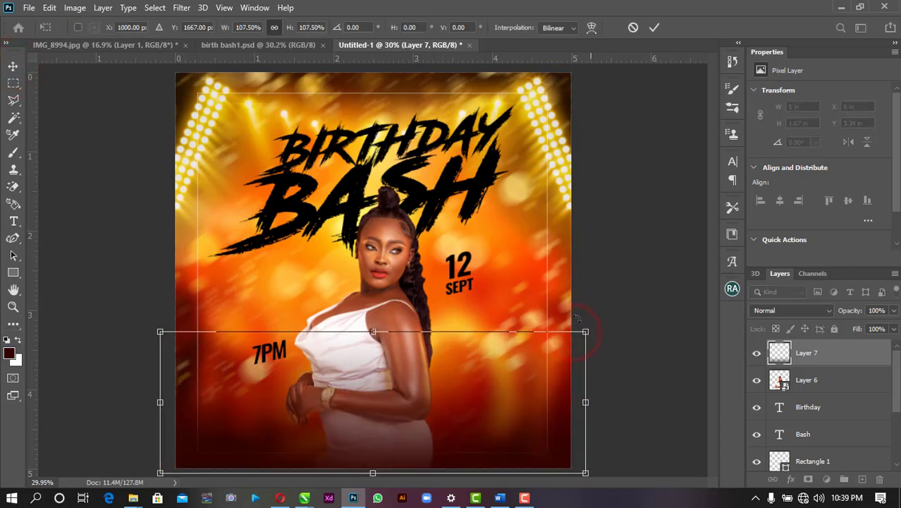
key("Up")
key("Up")
key("Up")
key("Up")
key("Up")
key("Up")
key("Up")
key("Up")
key("Up")
key("Up")
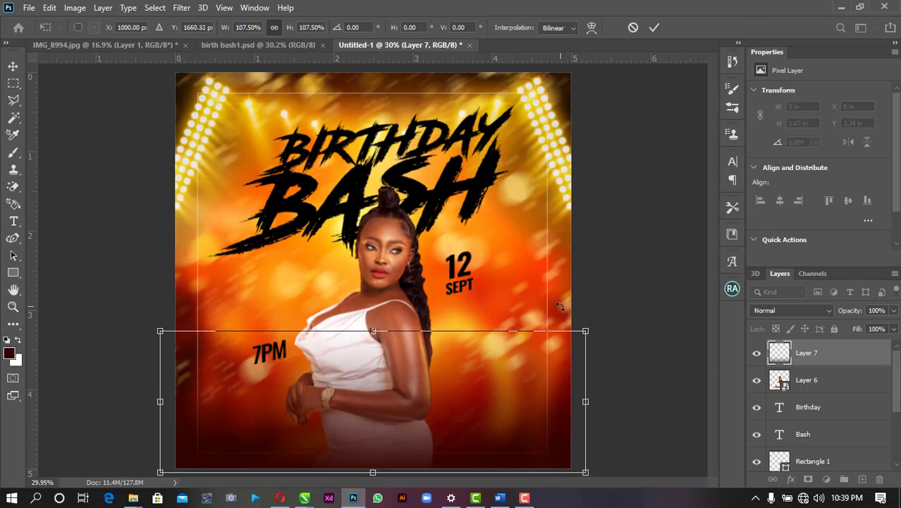
key("Return")
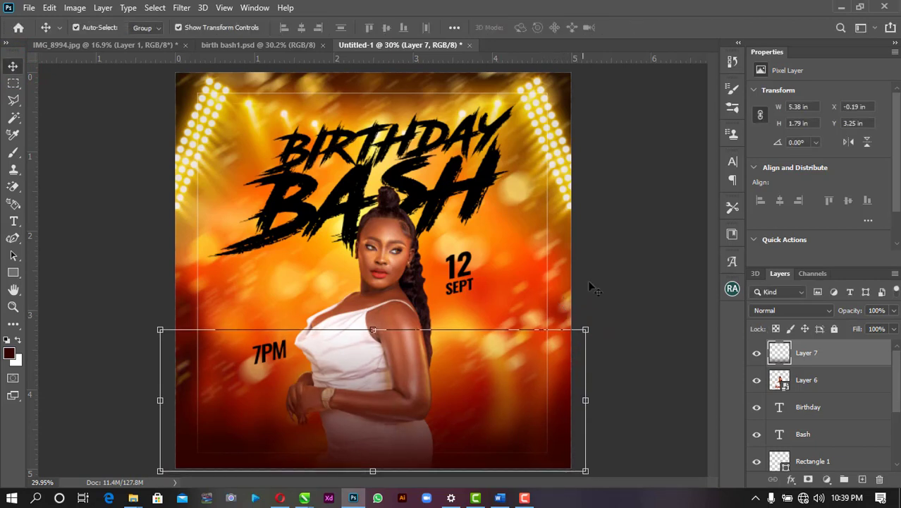
left_click(633, 246)
Step: Copy the "hosted by" line with the host's name from the Word document and paste it as new flyer text near the woman's hands
left_click(500, 497)
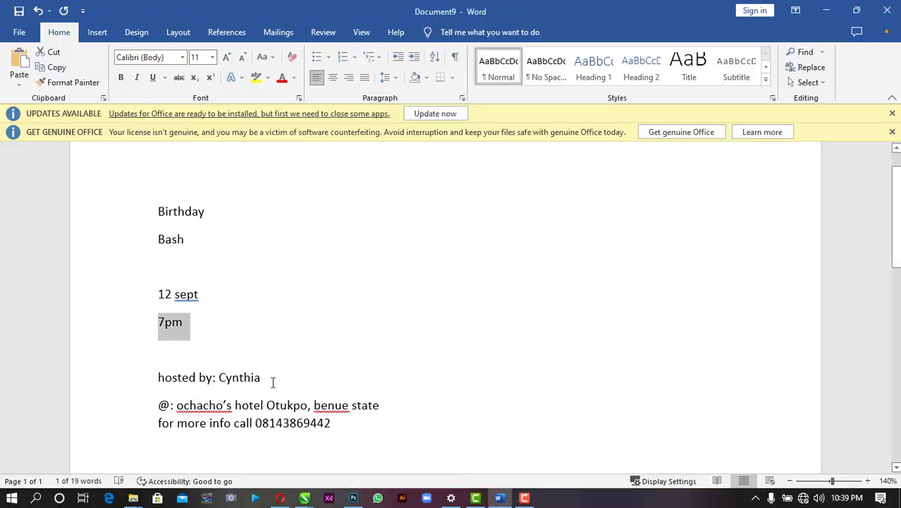
left_click_drag(189, 381, 115, 386)
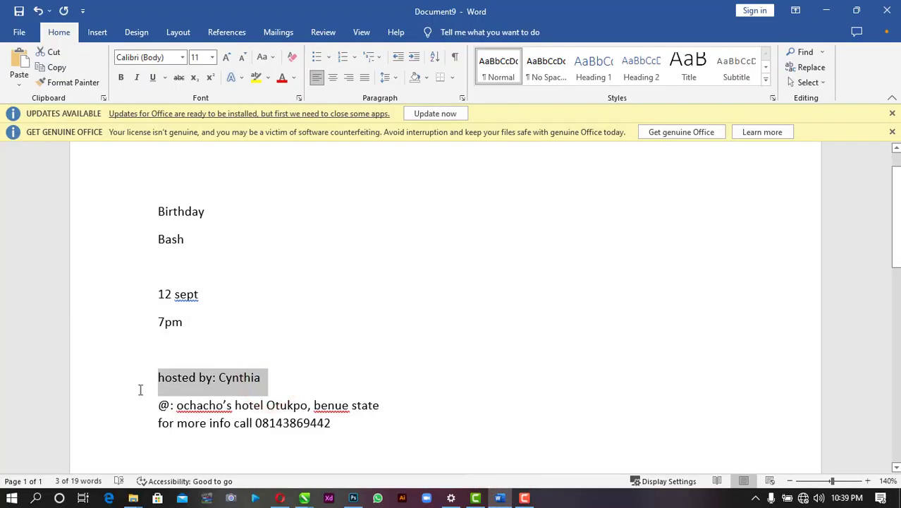
left_click(501, 497)
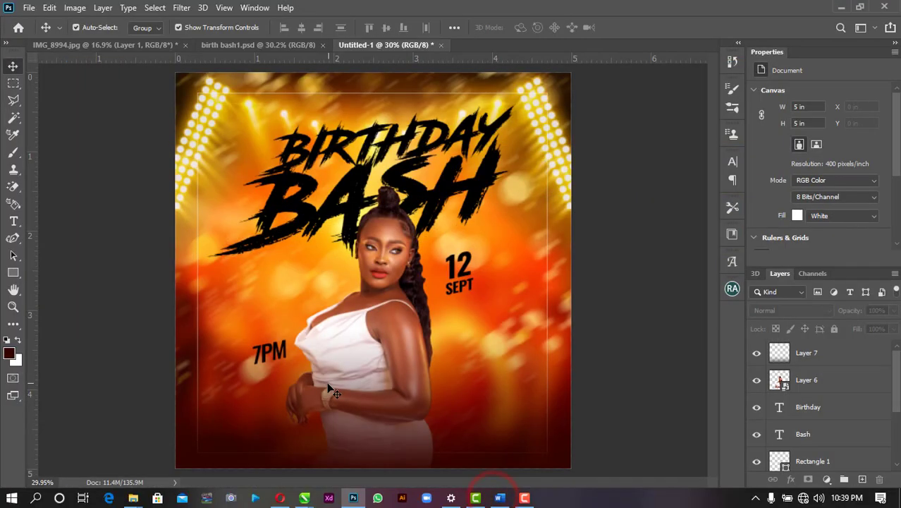
key("t")
left_click(266, 413)
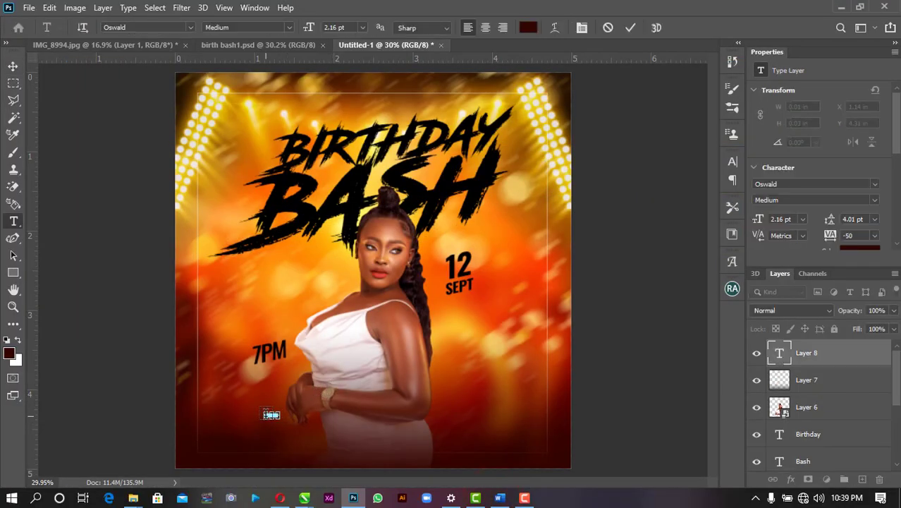
left_click(628, 29)
Step: Scale the hosted-by text up to 896.10% and set its colour to white ffffff
left_click(14, 64)
left_click_drag(275, 398, 427, 361)
left_click(655, 28)
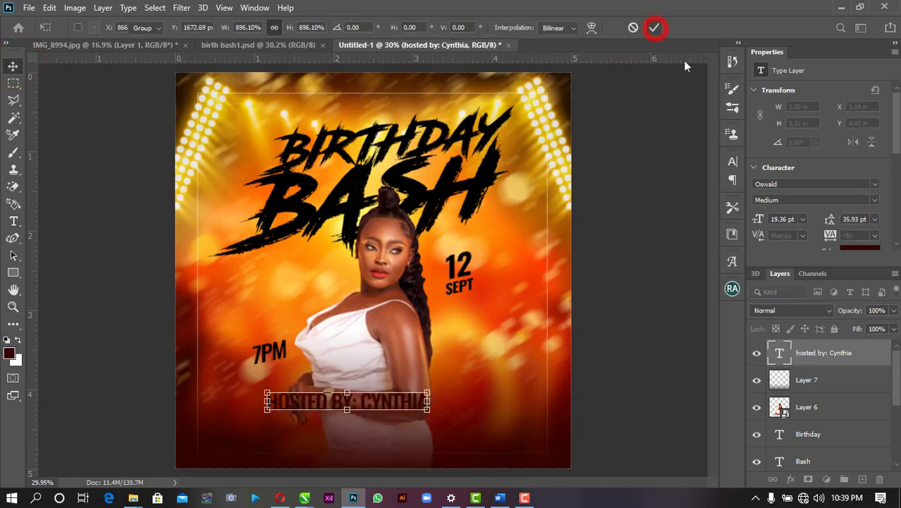
left_click(859, 247)
left_click(326, 155)
type("ffffff")
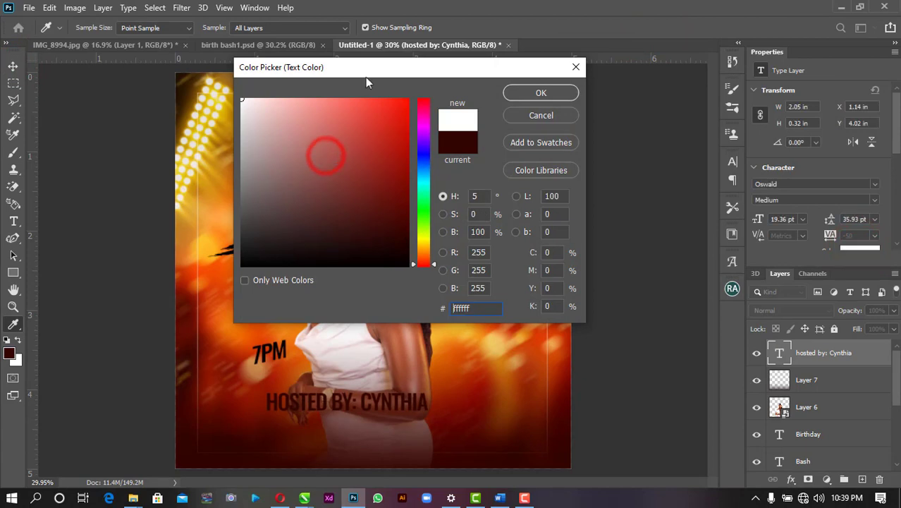
left_click(543, 91)
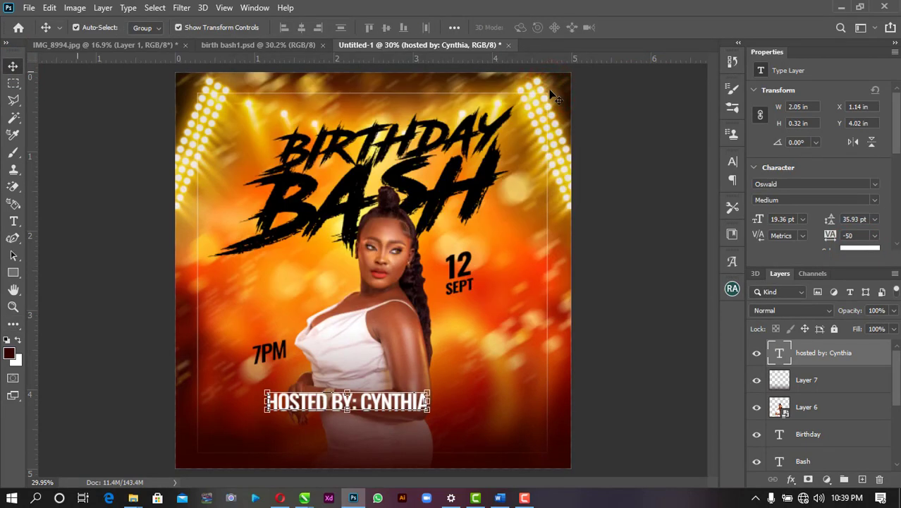
Step: Cut the host's name out of the hosted-by text and paste it as a separate text layer over the woman's arm
key("t")
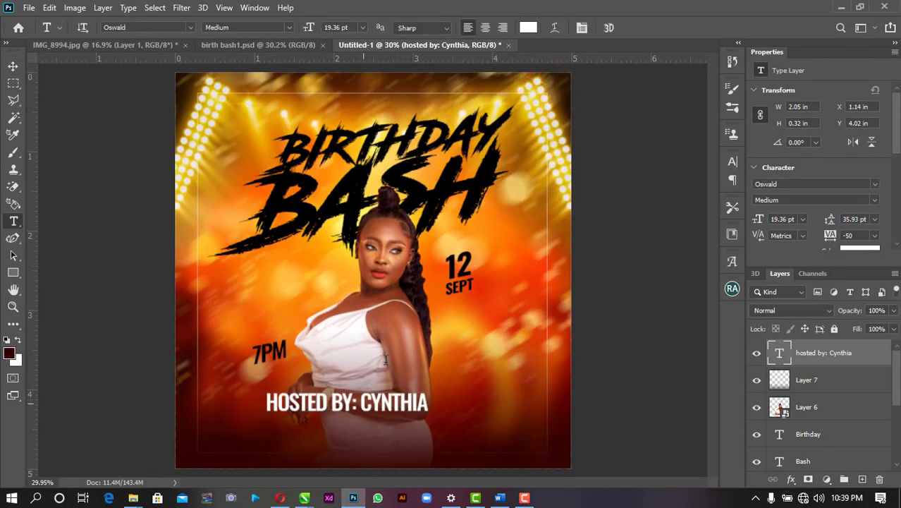
left_click_drag(358, 404, 430, 406)
key("BackSpace")
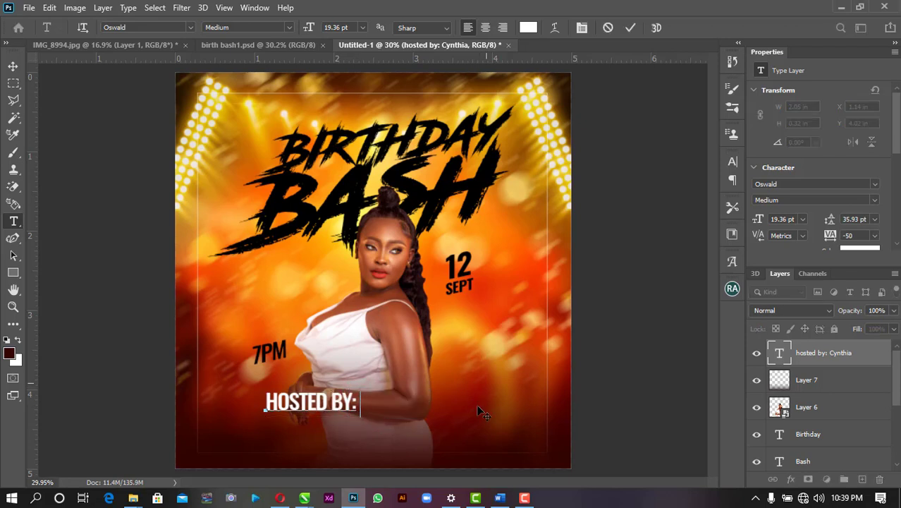
left_click(630, 27)
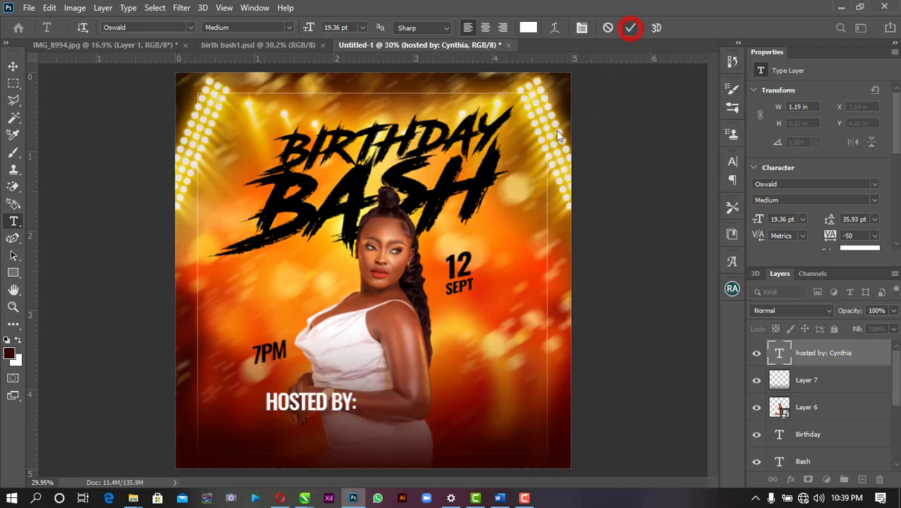
left_click(400, 345)
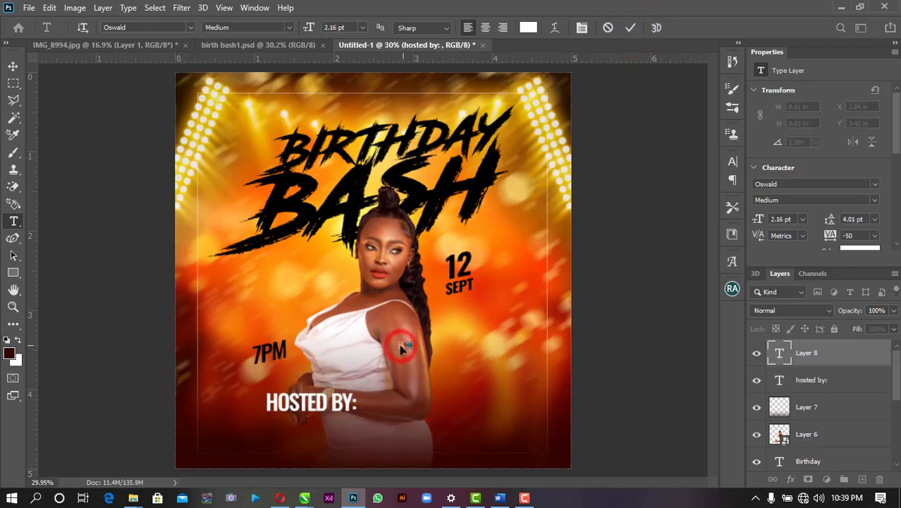
left_click(631, 28)
Step: Scale the host's name up to 1648.30%, set its font to Road Rage, and place it over the lower dress
left_click(13, 65)
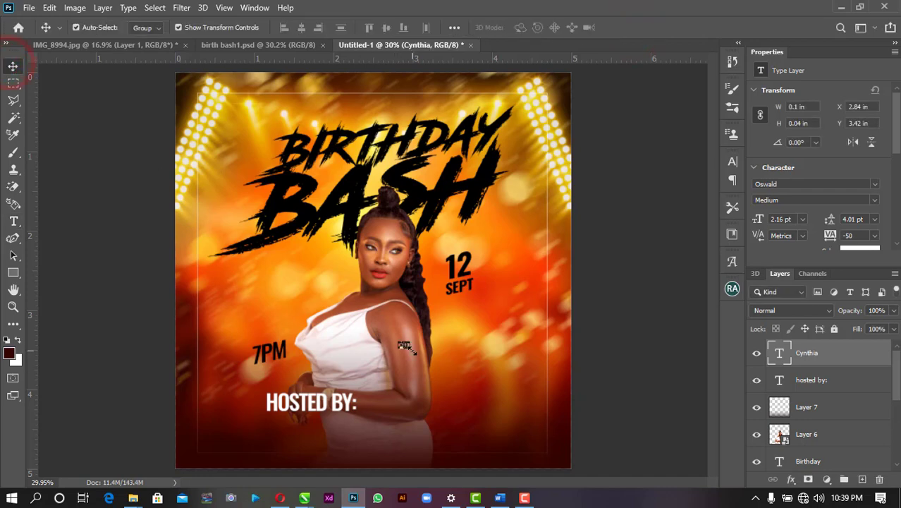
left_click_drag(408, 349, 524, 378)
left_click(654, 27)
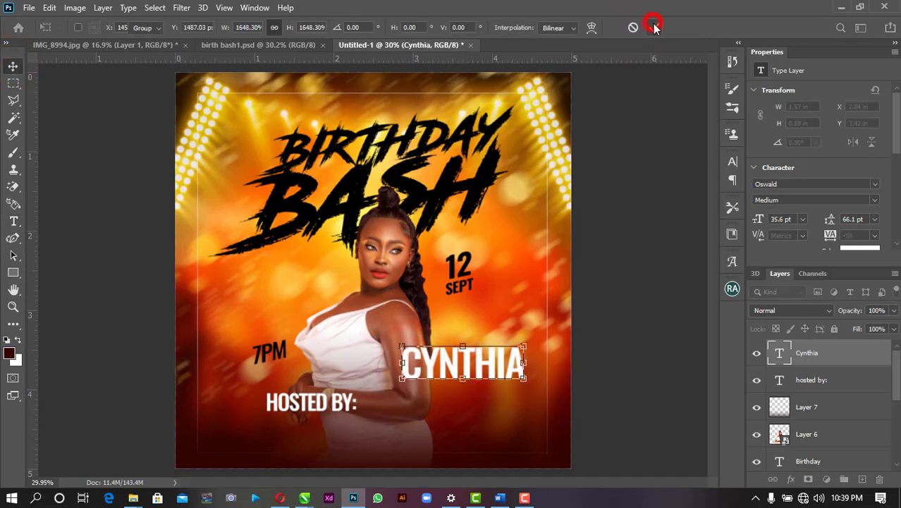
left_click(876, 185)
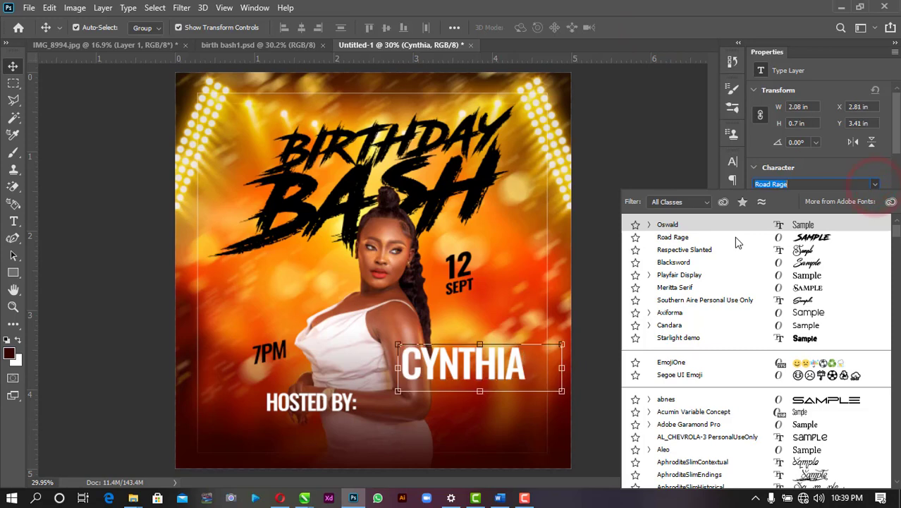
left_click(734, 237)
left_click_drag(529, 379, 421, 434)
Step: Move the "HOSTED BY:" text just above the host's name and scale it down to 39.73%
left_click(256, 373)
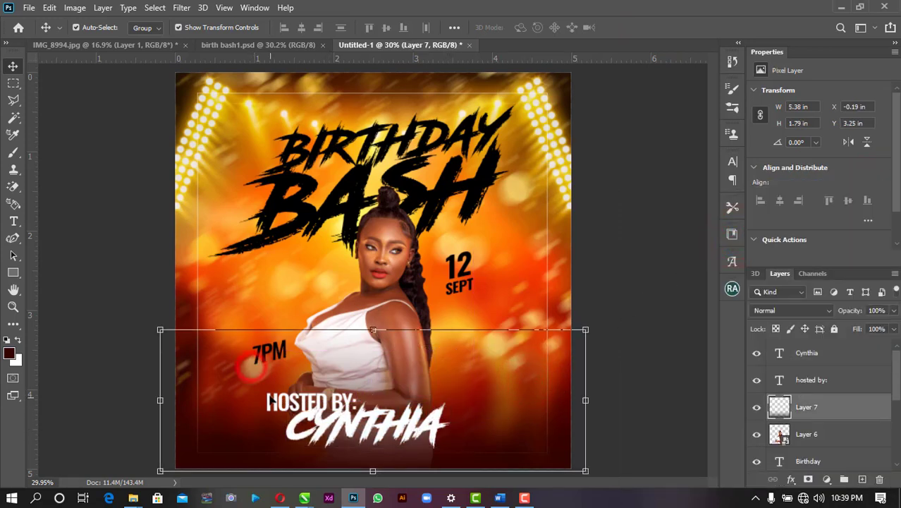
left_click_drag(270, 399, 335, 368)
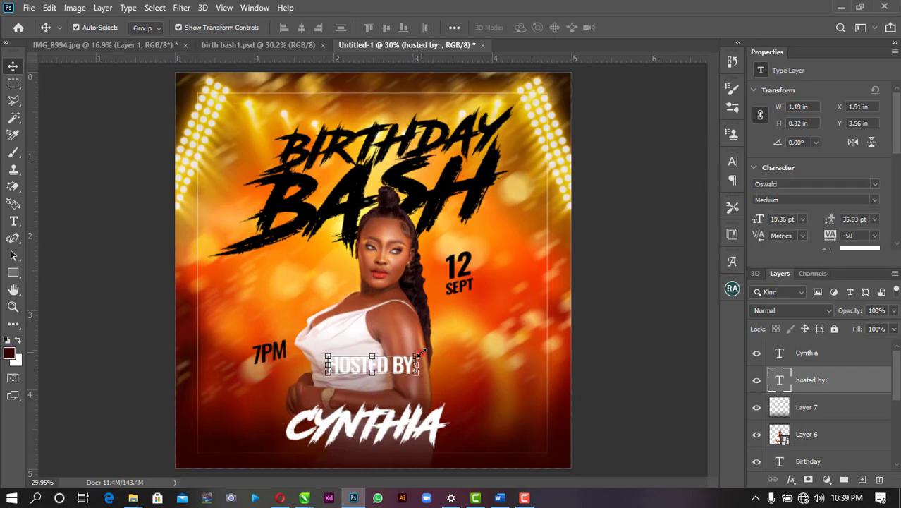
left_click_drag(421, 354, 352, 398)
scroll(352, 399, "up", 3)
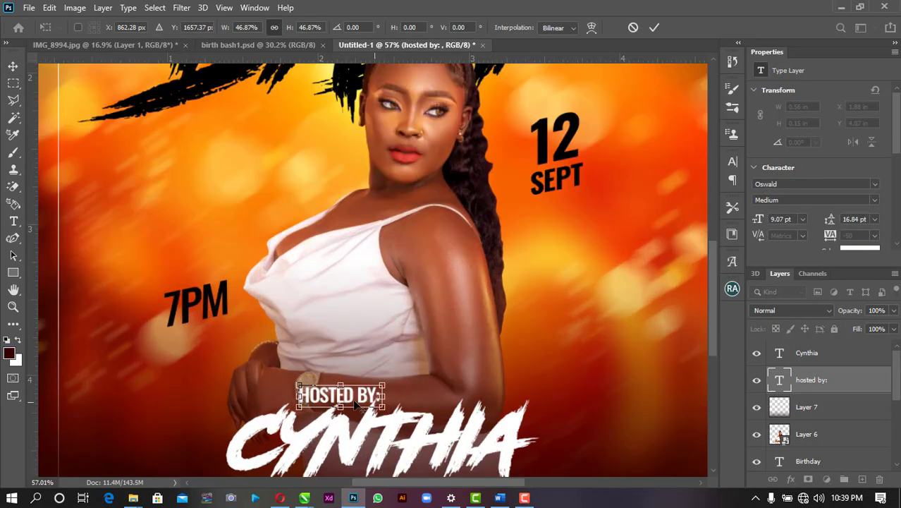
left_click_drag(381, 387, 358, 403)
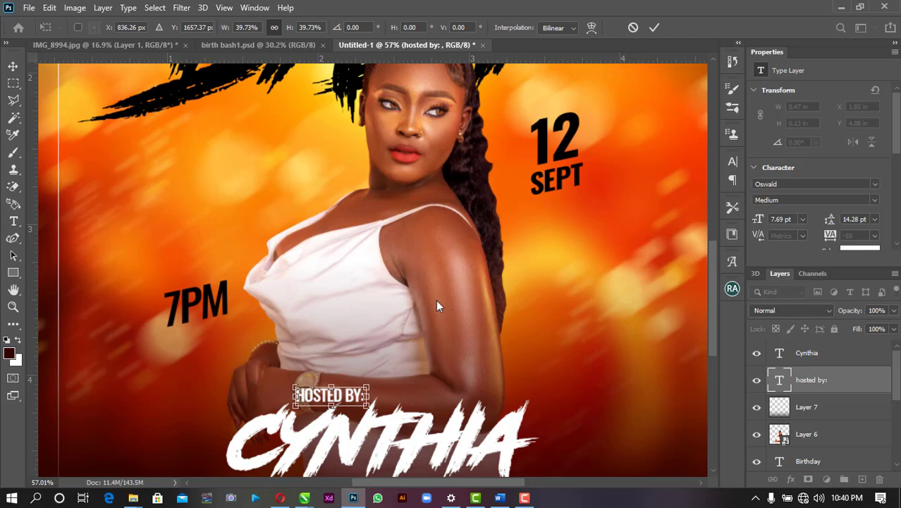
left_click(654, 27)
Step: Select both the "HOSTED BY:" text and the host's name and move them up together to Y 3.92 in
left_click(513, 437, "shift")
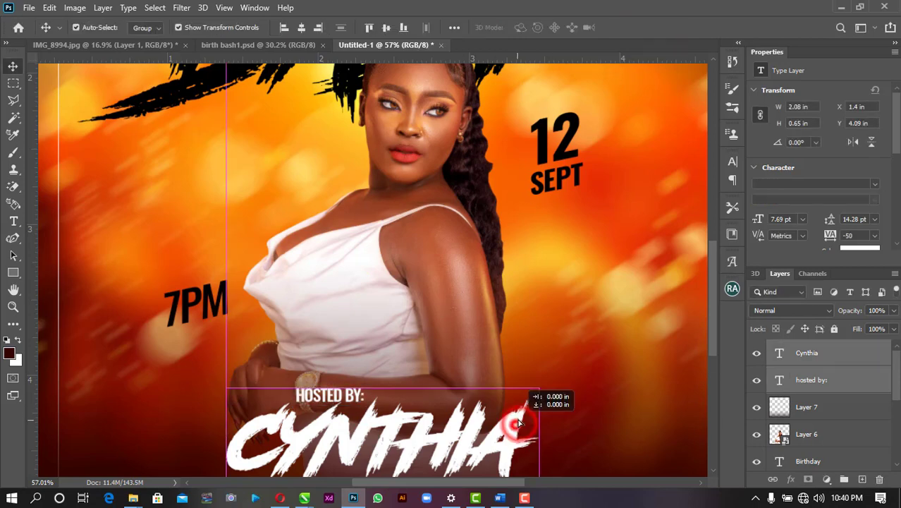
left_click_drag(513, 437, 516, 408)
scroll(492, 422, "down", 3)
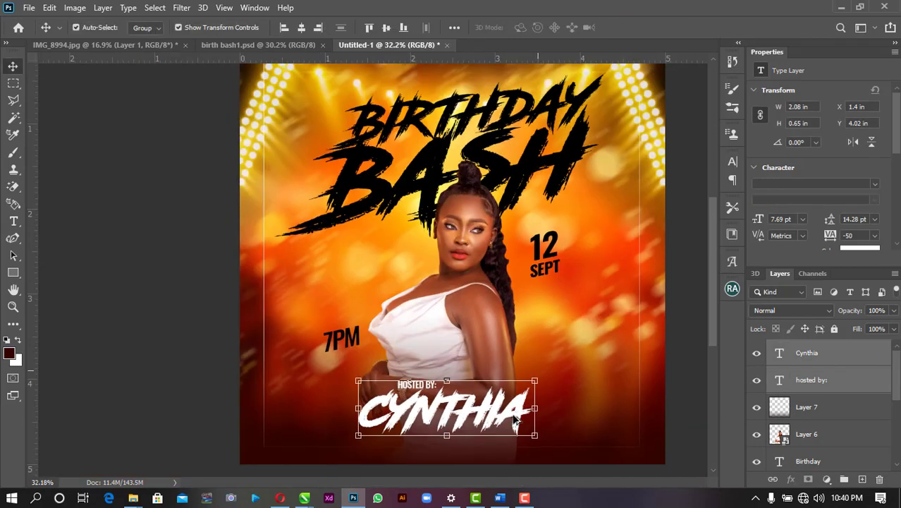
scroll(454, 419, "up", 1)
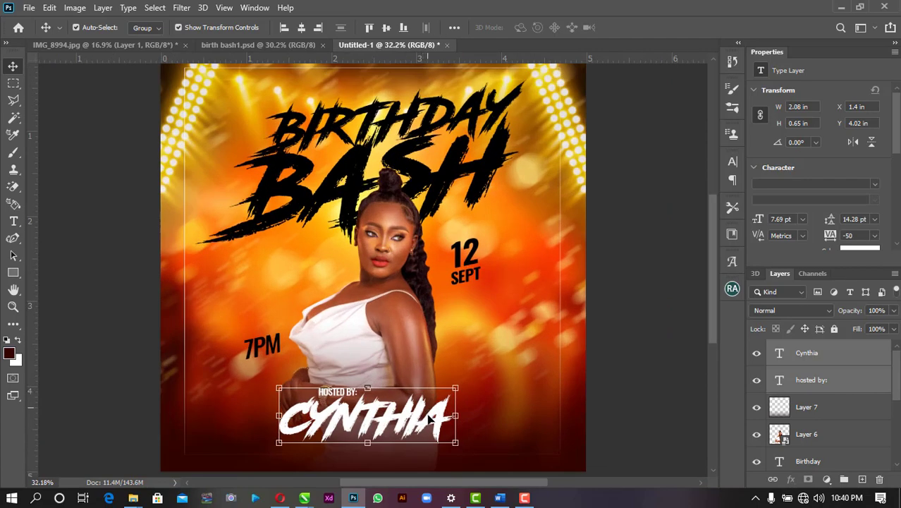
left_click_drag(428, 416, 430, 408)
Step: Change the colour of the "HOSTED BY:" text to black
left_click(484, 317)
left_click(342, 388)
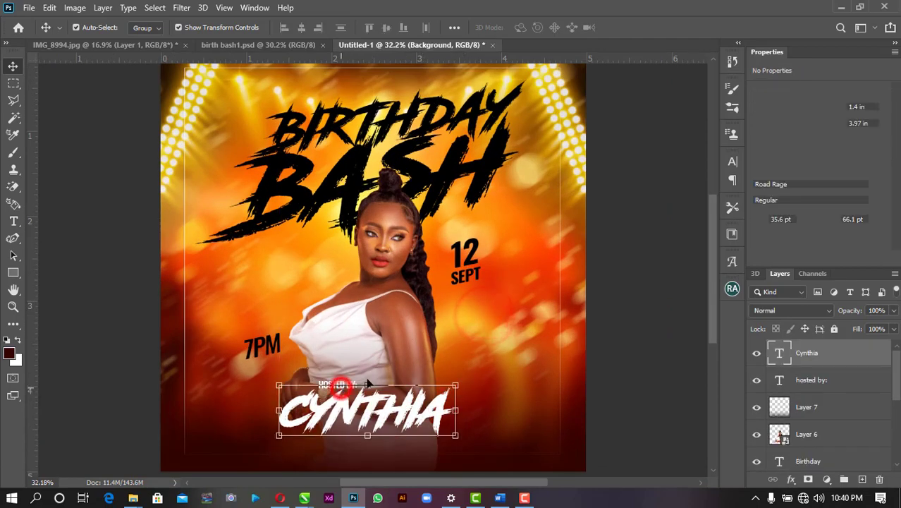
left_click(505, 342)
left_click(337, 384)
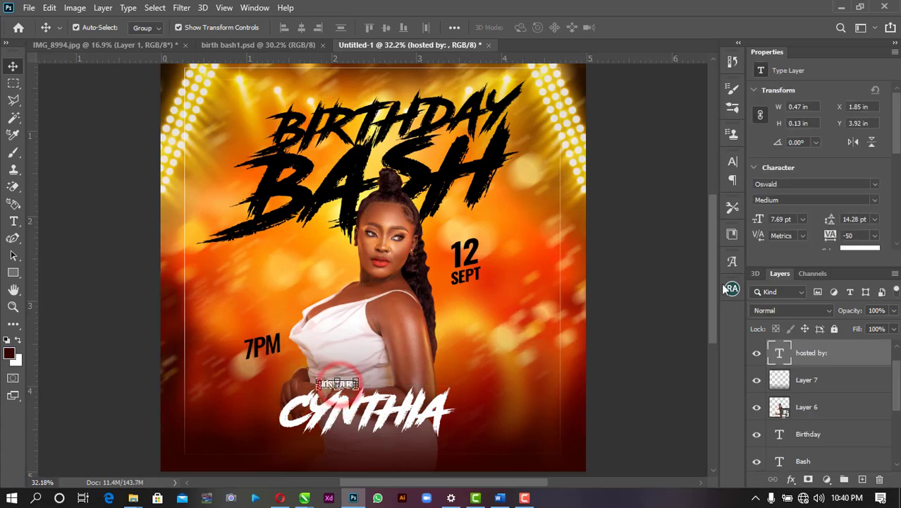
left_click(860, 248)
left_click_drag(319, 183, 248, 99)
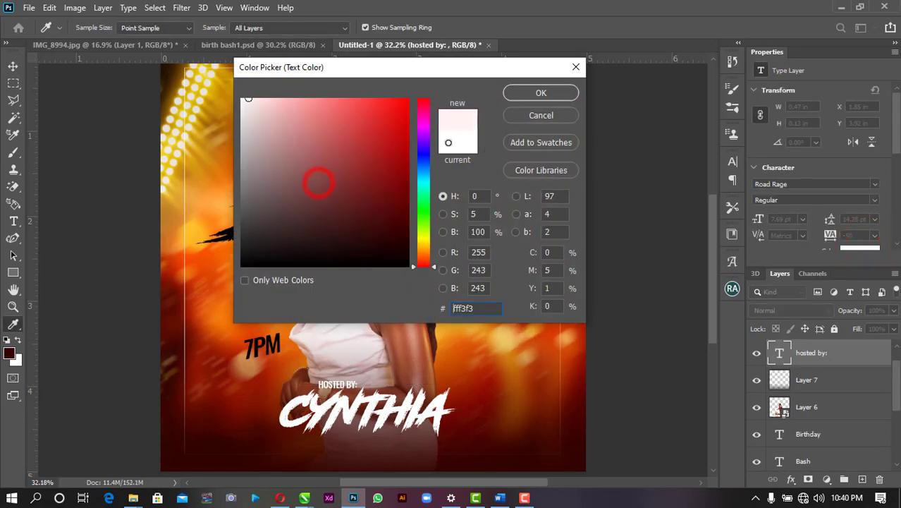
left_click_drag(449, 143, 452, 282)
left_click(528, 92)
left_click(629, 314)
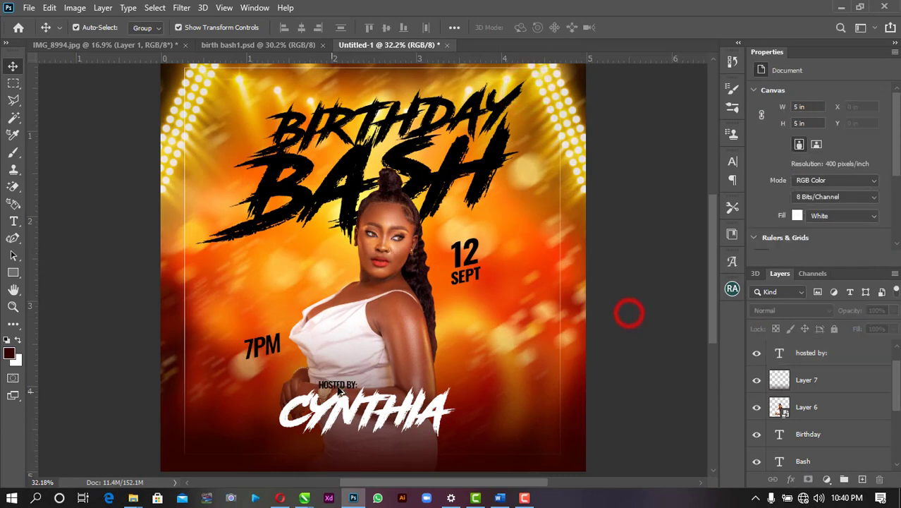
Step: Reposition the "HOSTED BY:" text closer to the host's name at X 1.76 in, Y 3.94 in
scroll(339, 390, "up", 5)
mouse_move(339, 390)
left_mouse_down()
mouse_move(324, 397)
mouse_move(352, 383)
mouse_move(342, 385)
left_mouse_up()
key("ctrl+z")
left_click(354, 361)
scroll(395, 343, "down", 5)
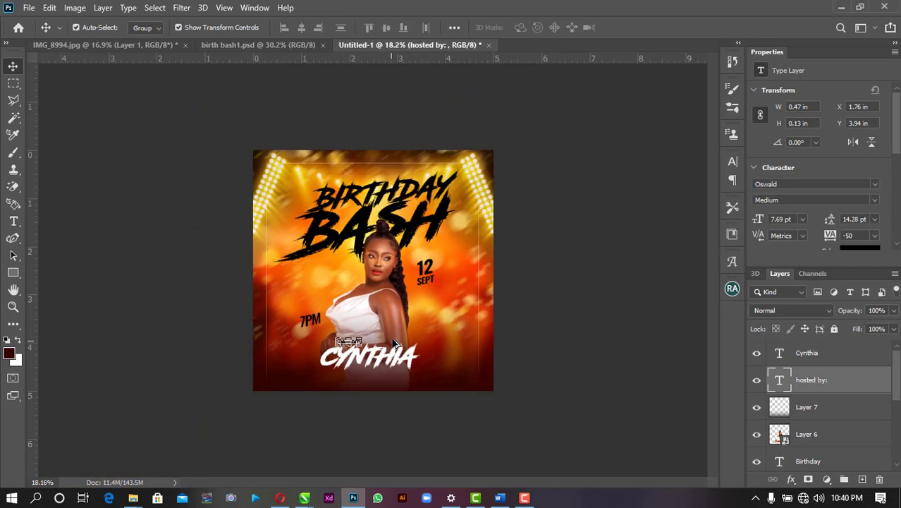
Step: Move the "HOSTED BY:" text and the host's name together to X 1.43 in, Y 3.88 in
scroll(387, 398, "up", 2)
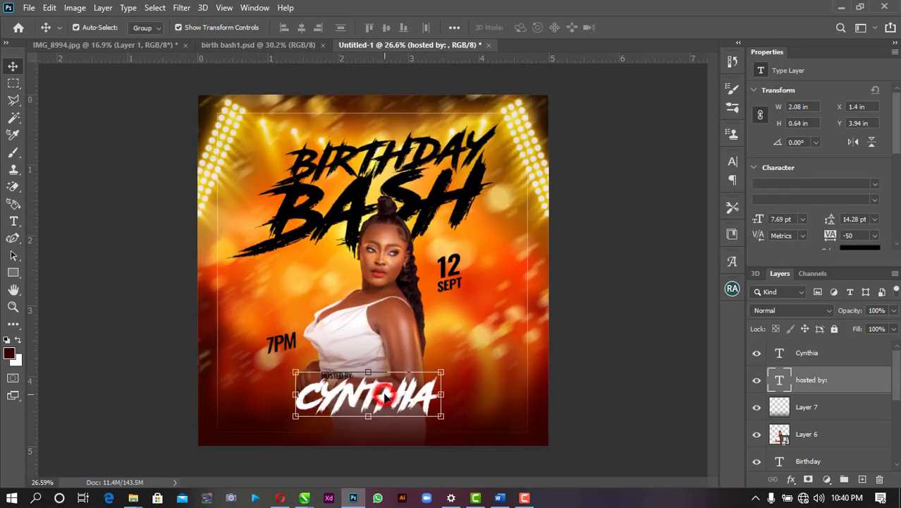
left_click(386, 399, "shift")
left_click_drag(387, 400, 387, 398)
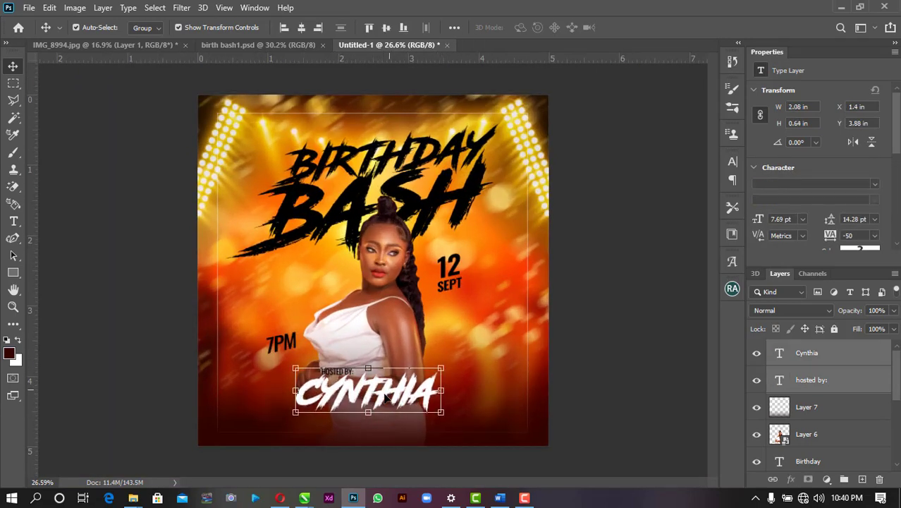
key("Right")
key("Right")
key("Right")
key("Right")
key("Right")
key("Right")
key("Right")
key("Right")
key("Right")
key("Right")
key("Right")
key("Right")
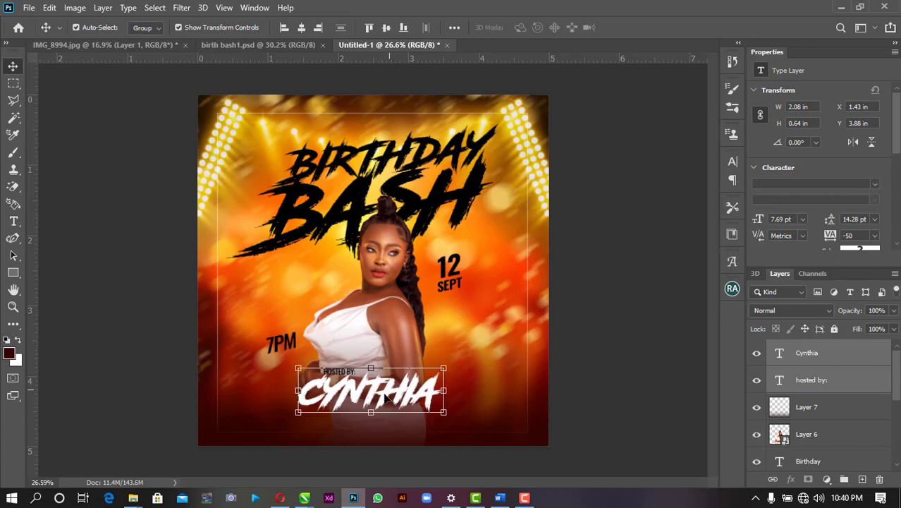
Step: Copy the venue and contact information lines from the Word document and return to the Photoshop flyer
left_click(499, 498)
left_click_drag(354, 430, 110, 404)
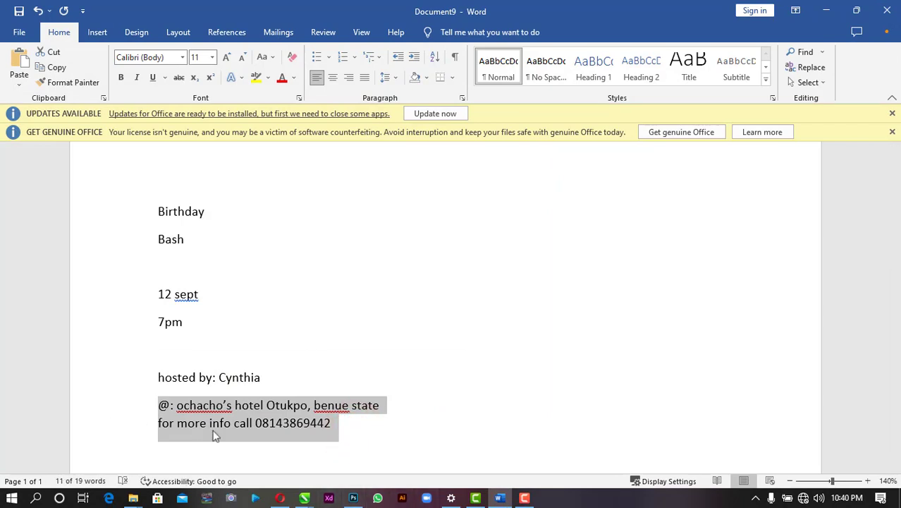
left_click(499, 498)
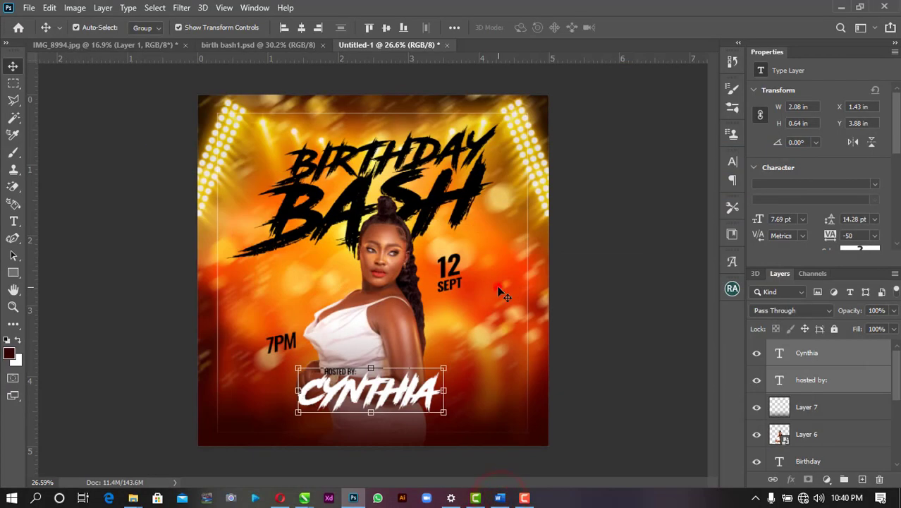
Step: Paste the copied venue and contact details as a new text line near the flyer's bottom edge
left_click(500, 293)
left_click(374, 386)
left_click(426, 324)
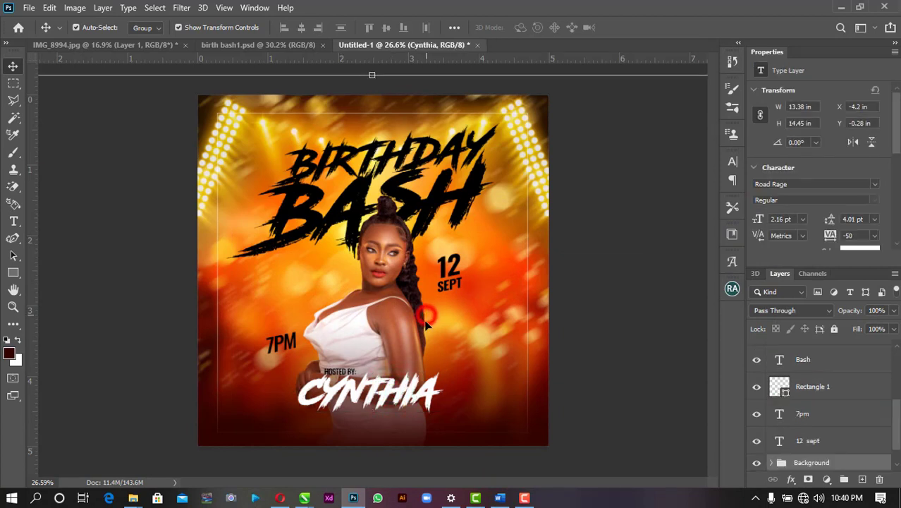
key("t")
left_click(265, 426)
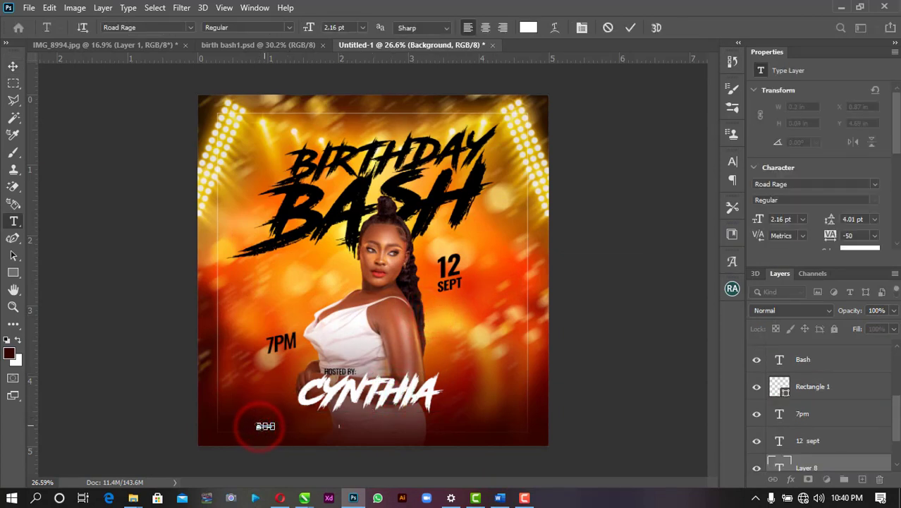
key("ctrl+v")
left_click(631, 27)
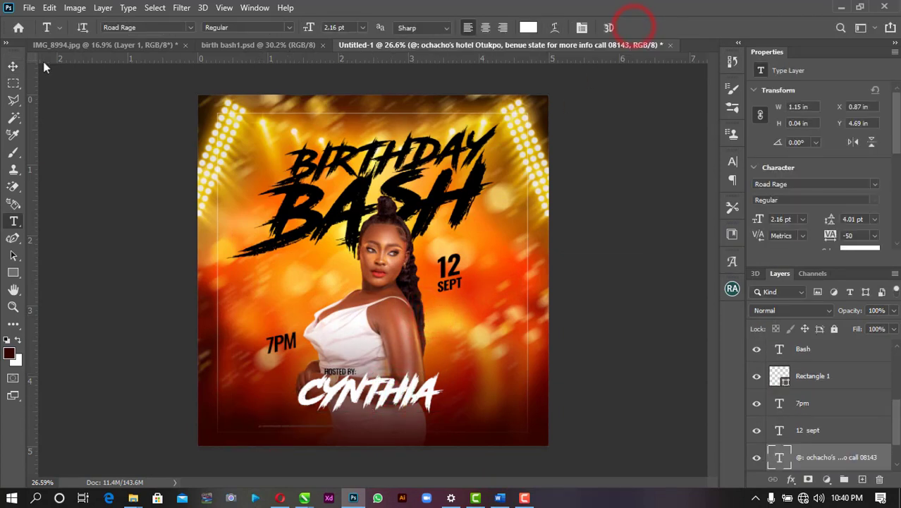
Step: Enlarge the venue and contact text line to 3.26 in wide
left_click(11, 66)
left_click_drag(340, 426, 487, 423)
left_click(655, 26)
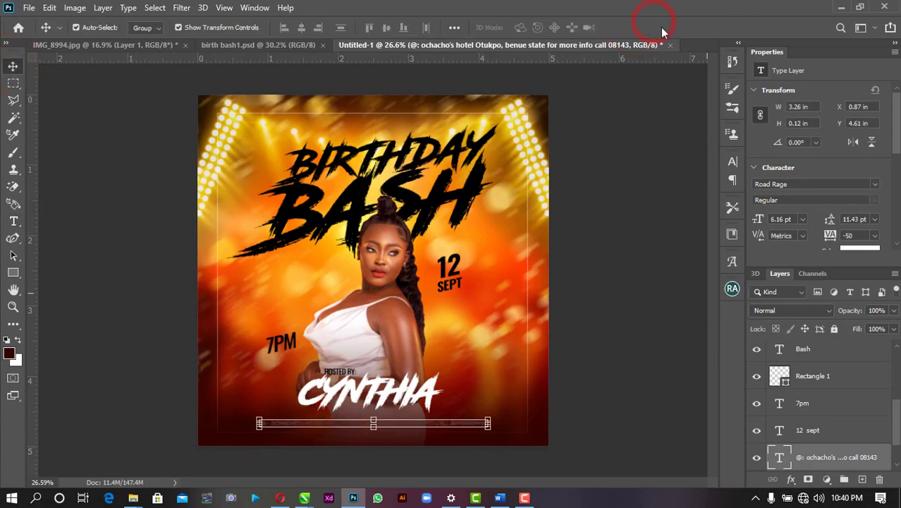
Step: Set the venue text's font to Oswald and move its layer directly above Layer 7
left_click(876, 185)
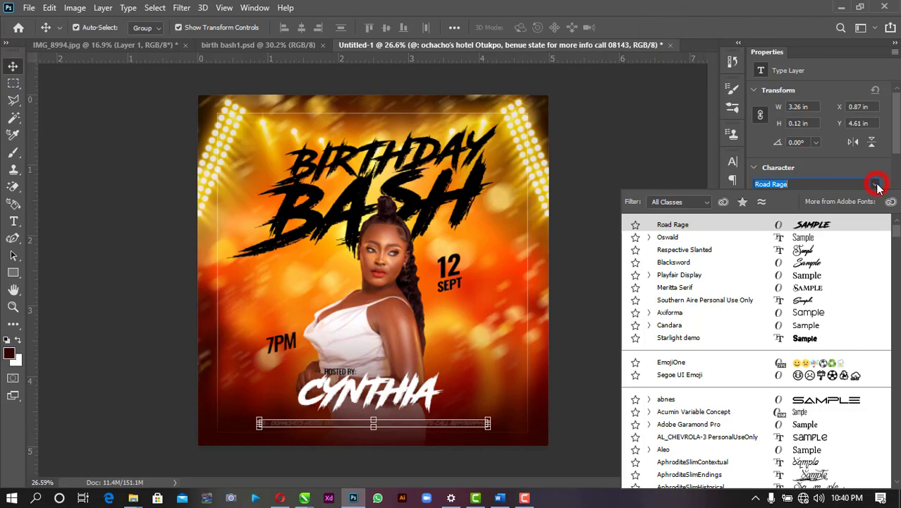
left_click(719, 234)
scroll(379, 428, "up", 4)
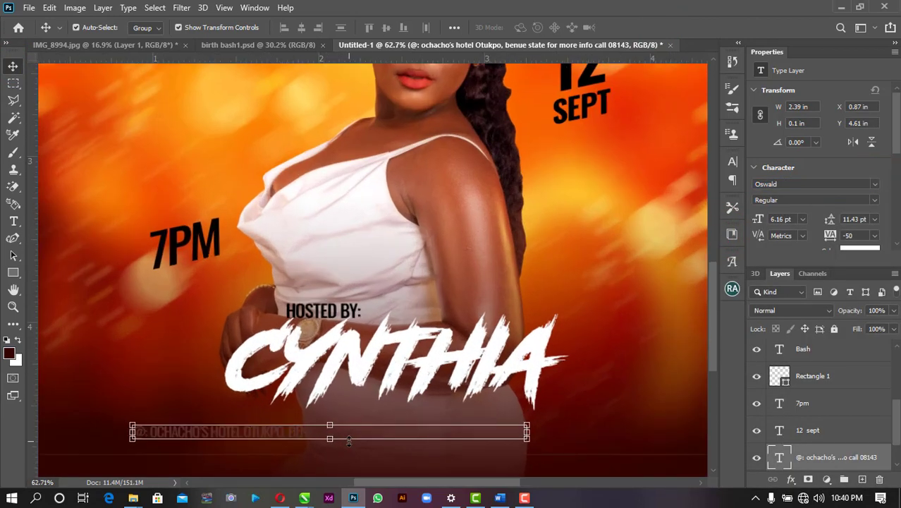
left_click_drag(819, 460, 815, 349)
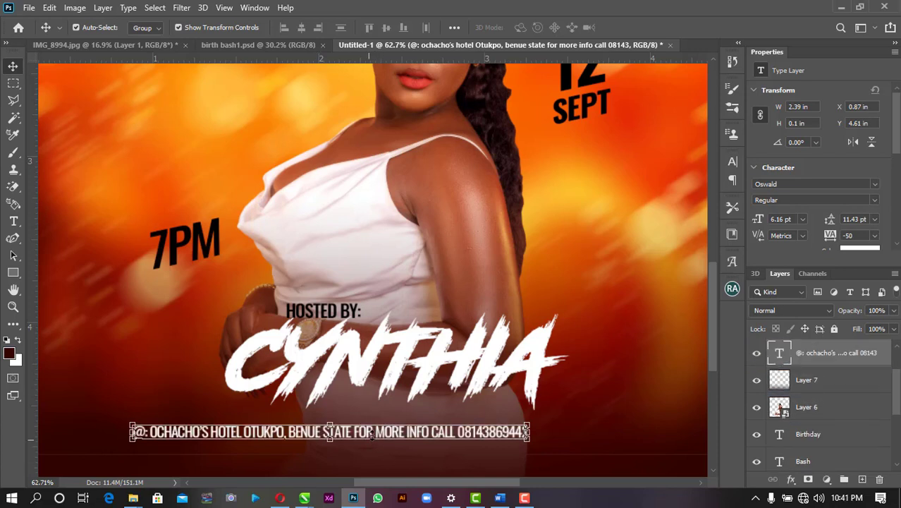
Step: Break the venue text into two lines before "FOR MORE INFO", centre it and set its leading to Auto
key("t")
left_click(356, 433)
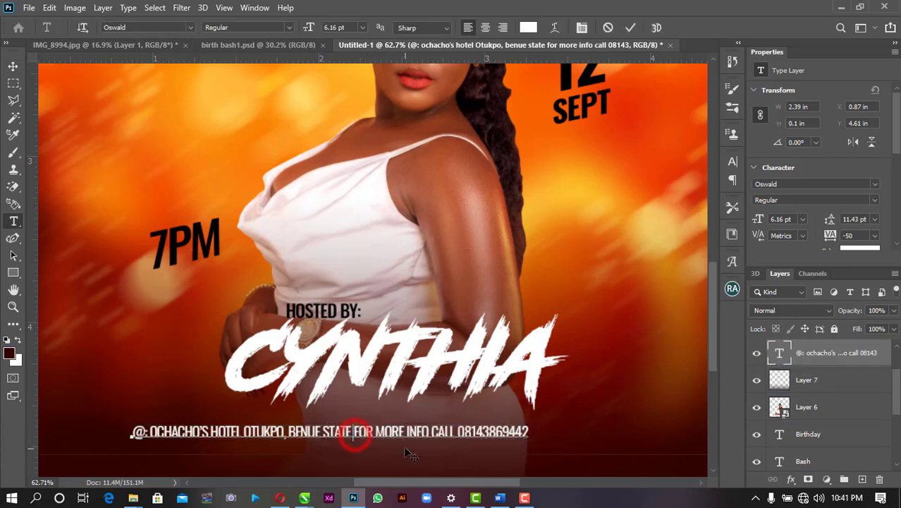
key("Return")
key("ctrl+a")
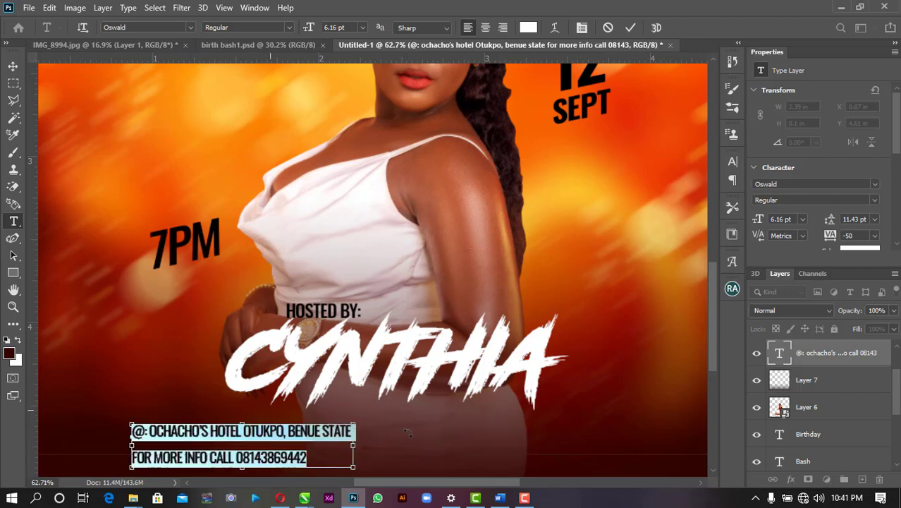
left_click(487, 27)
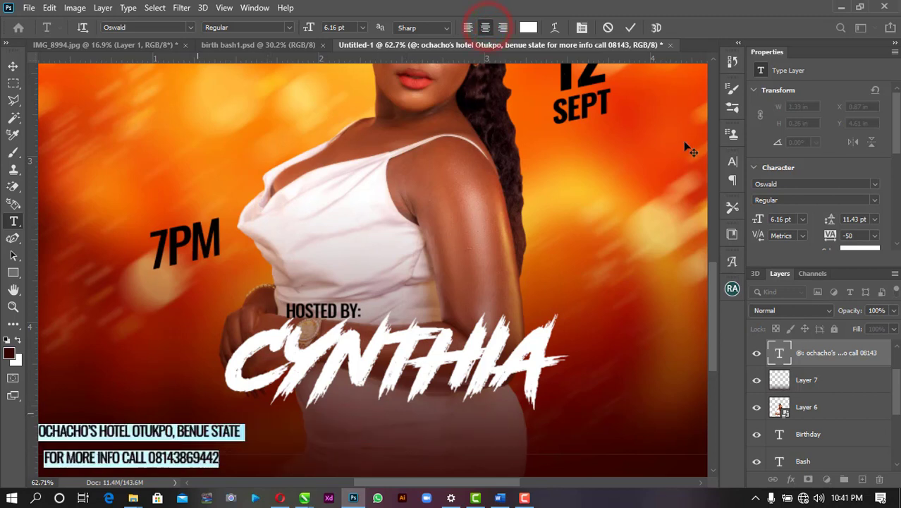
left_click(874, 219)
left_click(856, 230)
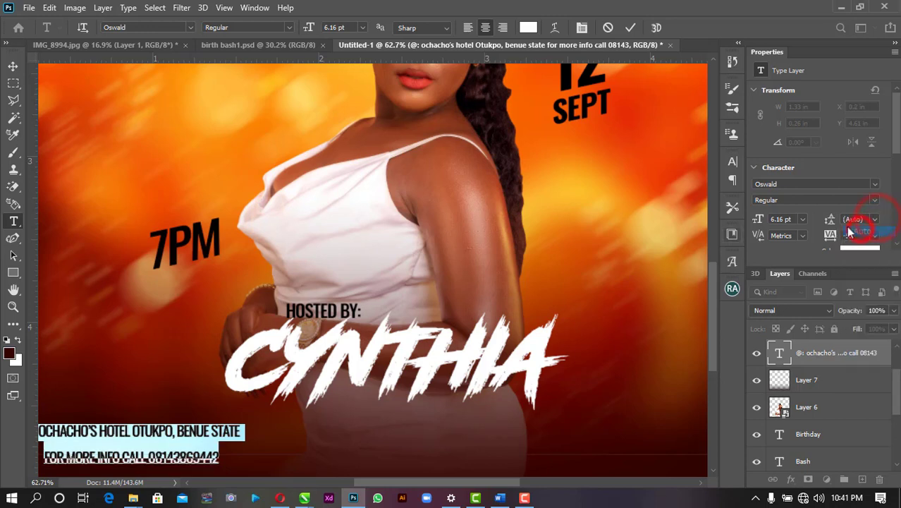
Step: Move the two-line venue text beneath the host's name and set its tracking to 120
left_click(14, 67)
left_click_drag(196, 439, 438, 440)
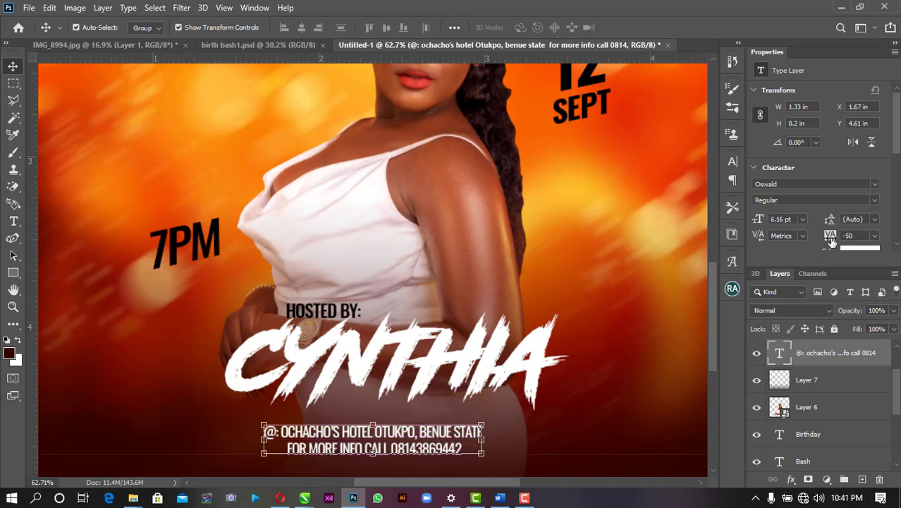
left_click_drag(831, 240, 862, 242)
double_click(857, 236)
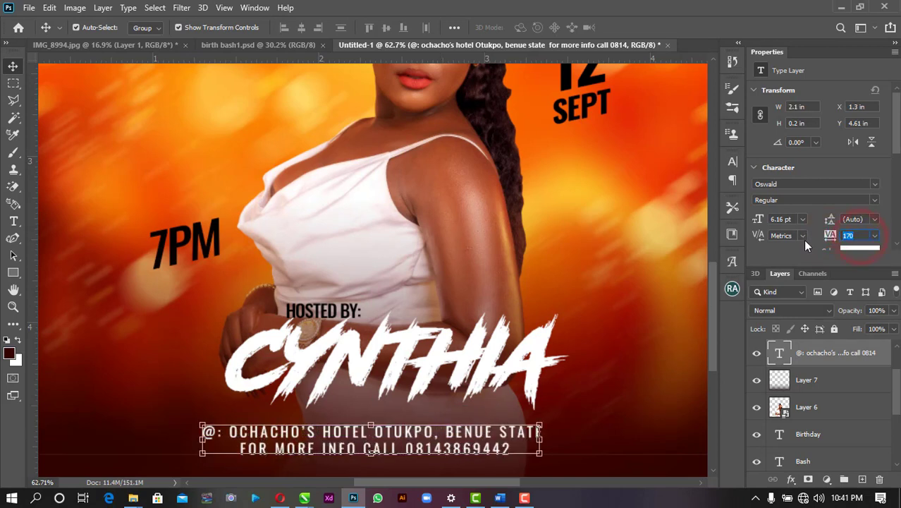
type("120")
key("Return")
Step: Reposition the venue text beneath the host's name at X 1.46 in, Y 4.56 in
scroll(803, 241, "down", 4)
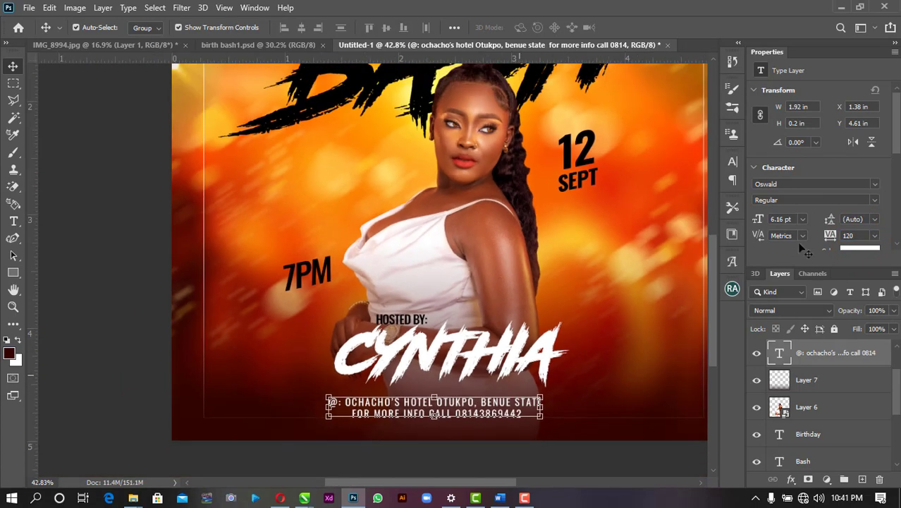
left_click_drag(529, 406, 536, 402)
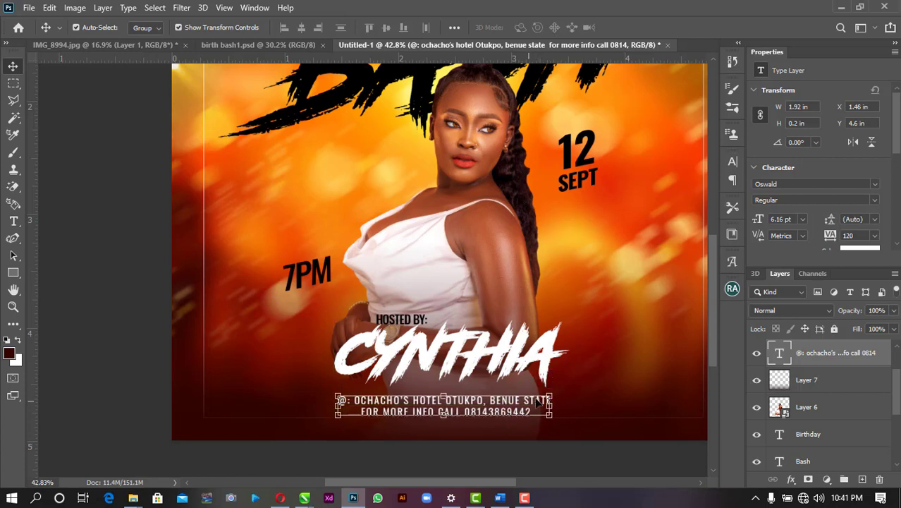
key("Up")
key("Up")
key("Up")
key("Up")
key("Up")
key("Up")
key("Up")
key("Up")
key("Up")
key("Up")
key("Up")
key("Up")
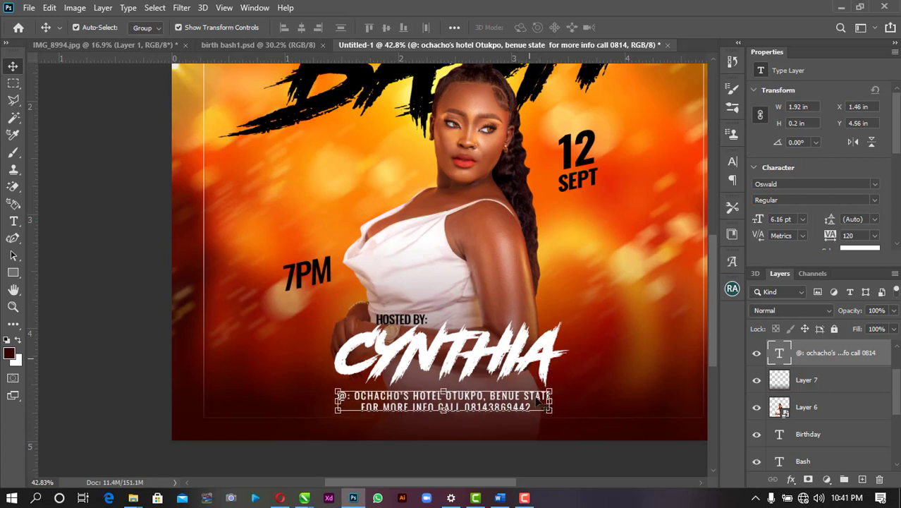
Step: Nudge the "HOSTED BY:" text, the host's name and the venue text up together to Y 3.84 in
left_click(525, 353)
left_click(464, 251)
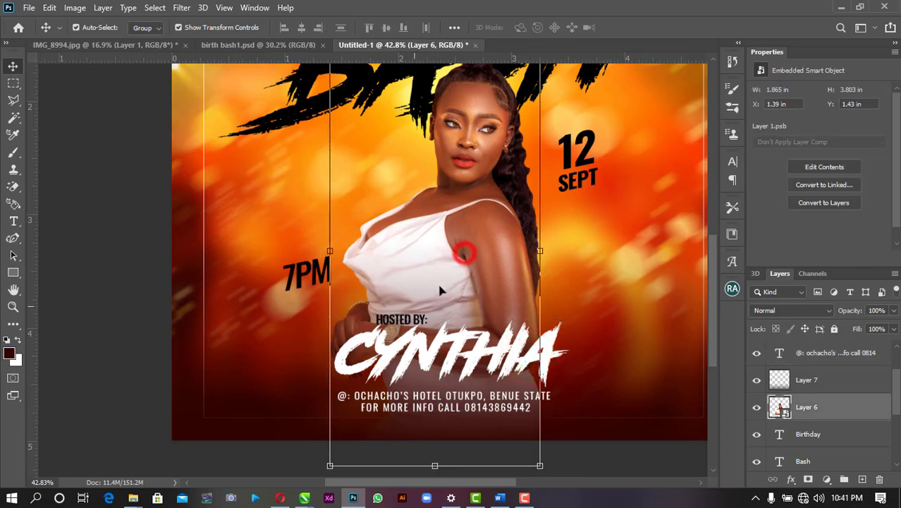
left_click(417, 321)
left_click(441, 353)
left_click(417, 321)
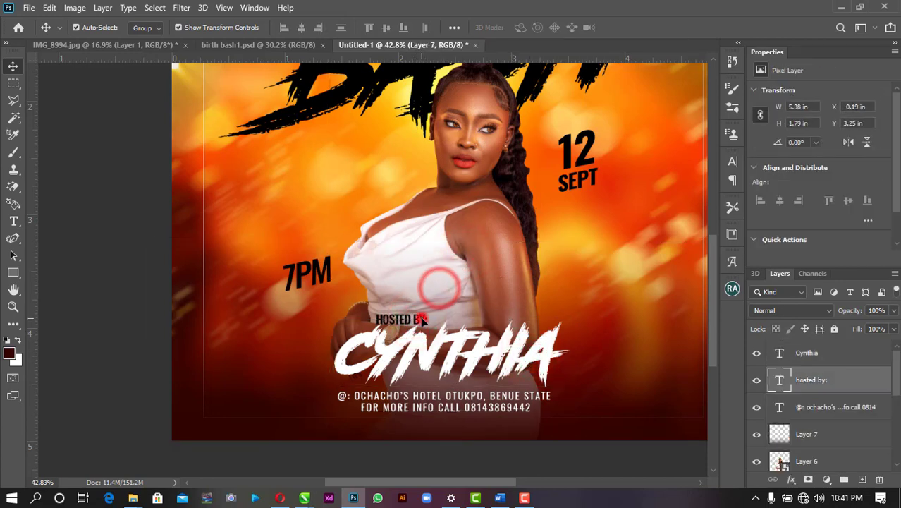
left_click(419, 347, "shift")
left_click(468, 407, "shift")
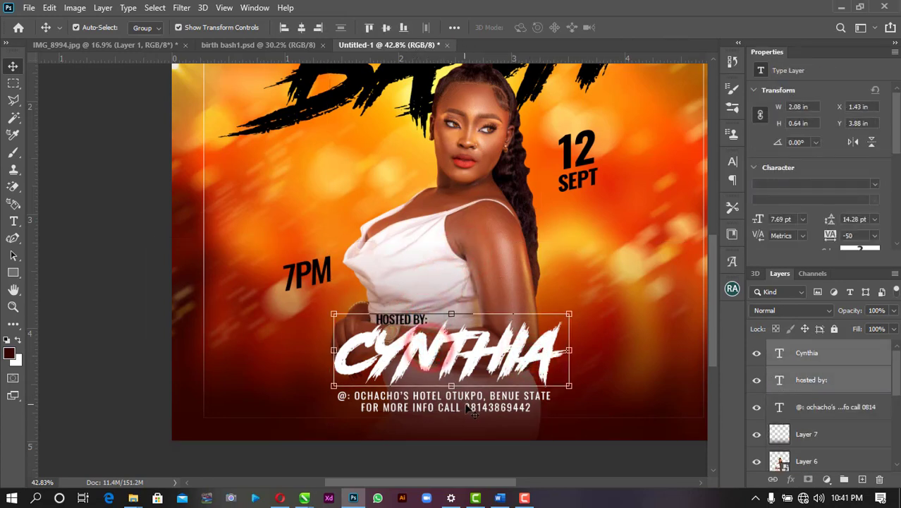
key("Up")
key("Up")
key("Up")
key("Up")
key("Up")
key("Up")
key("Up")
key("Up")
key("Up")
key("Up")
key("Up")
key("Up")
key("Up")
key("Up")
key("Up")
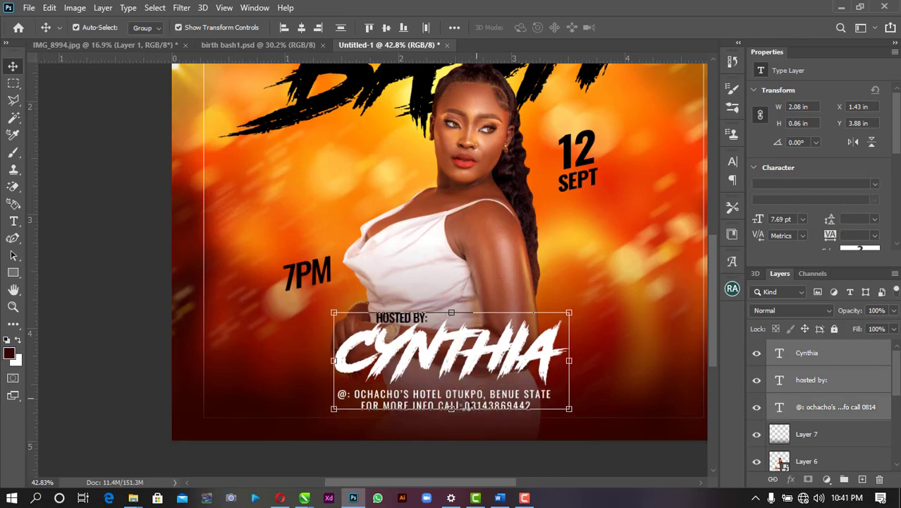
Step: Add a new empty layer at the top of the layer stack
key("z")
right_click(626, 129)
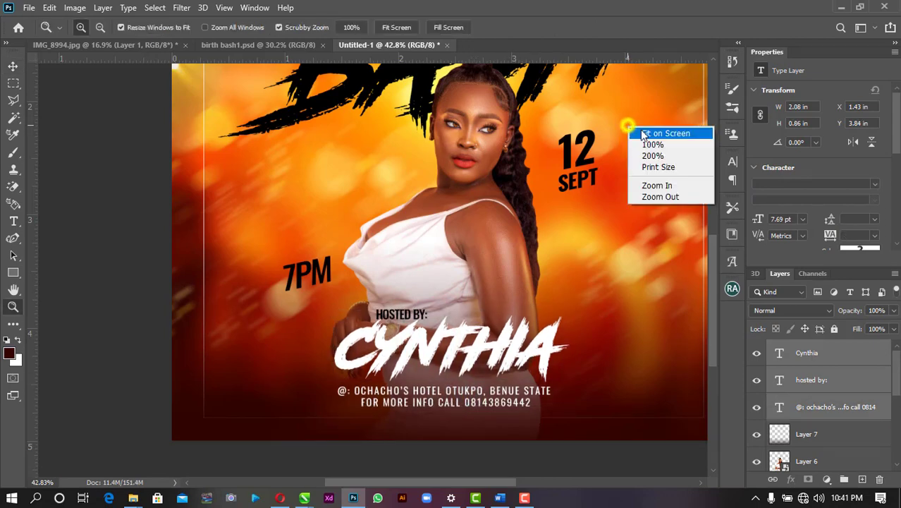
left_click(643, 133)
left_click(13, 66)
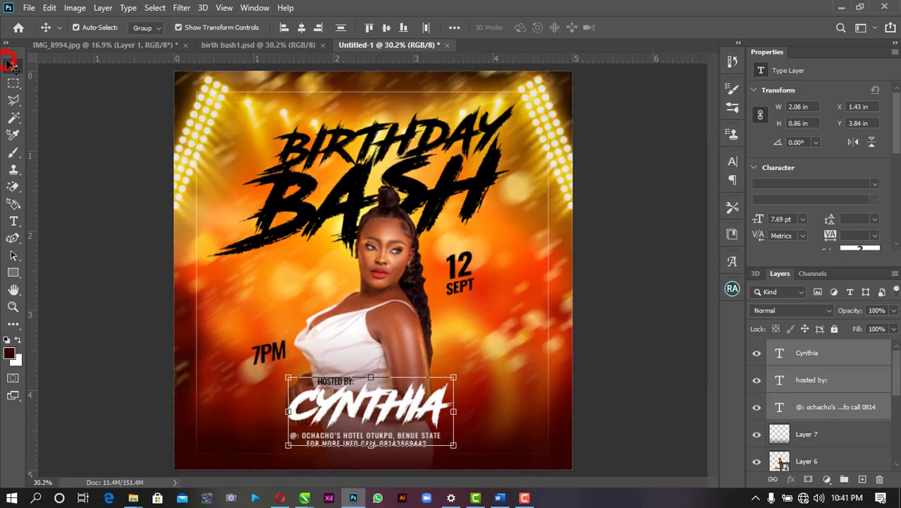
left_click(628, 259)
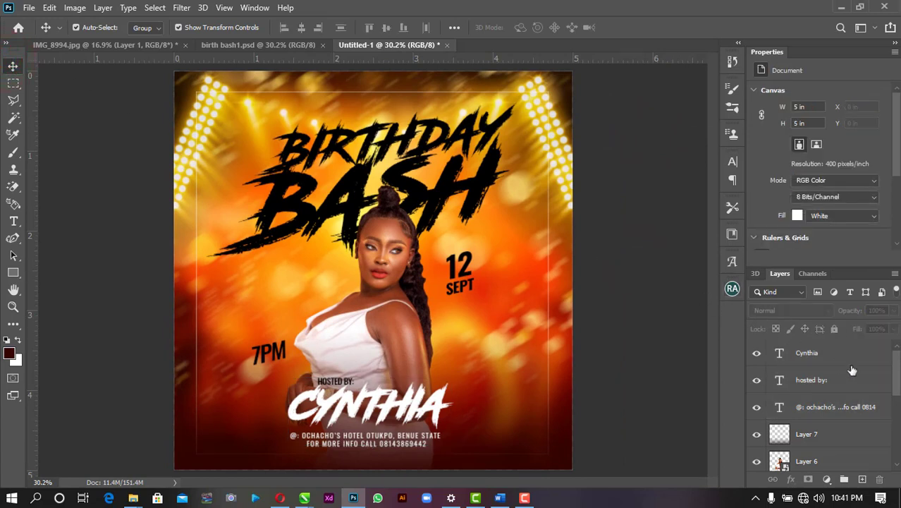
scroll(857, 372, "down", 2)
scroll(856, 373, "up", 2)
scroll(855, 373, "down", 4)
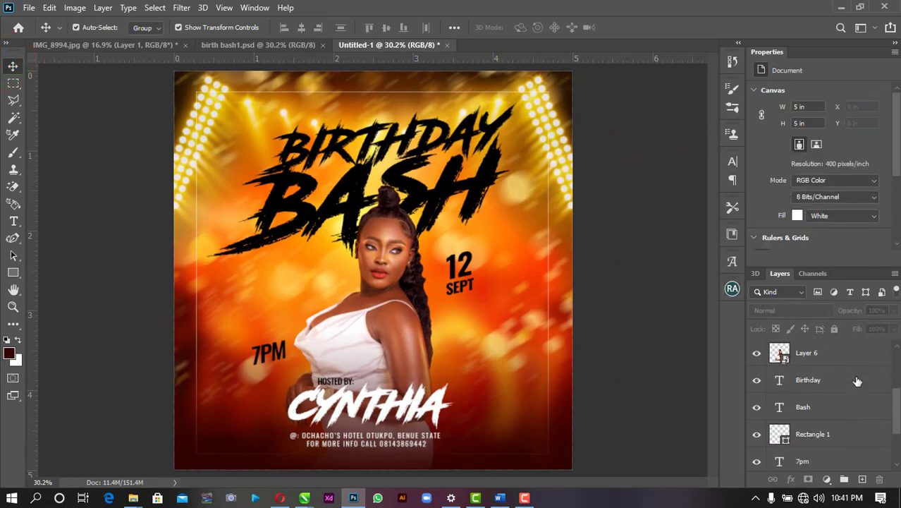
left_click(862, 481)
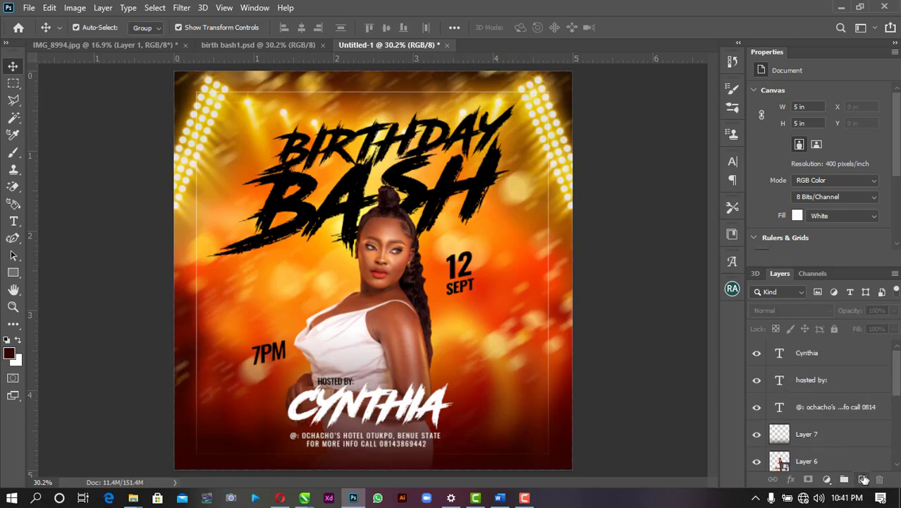
left_click(864, 479)
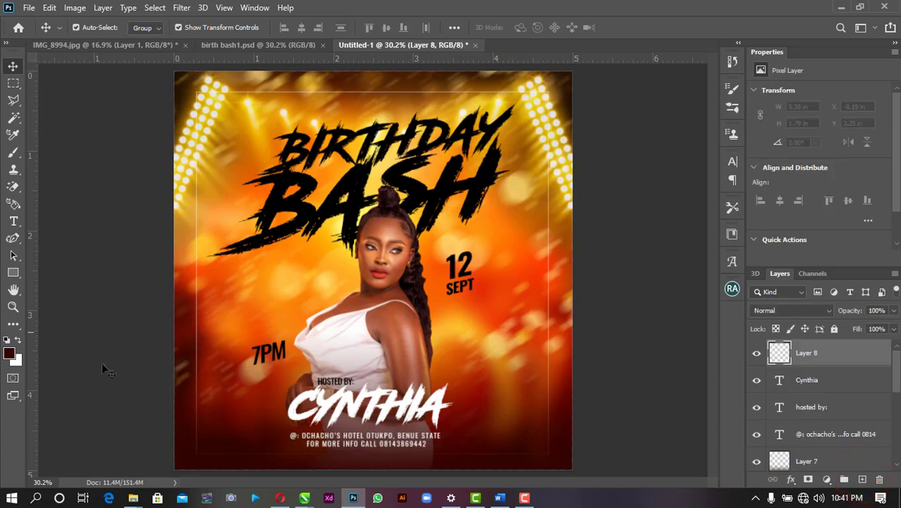
Step: Set the foreground colour to orange #ffa200
left_click(10, 355)
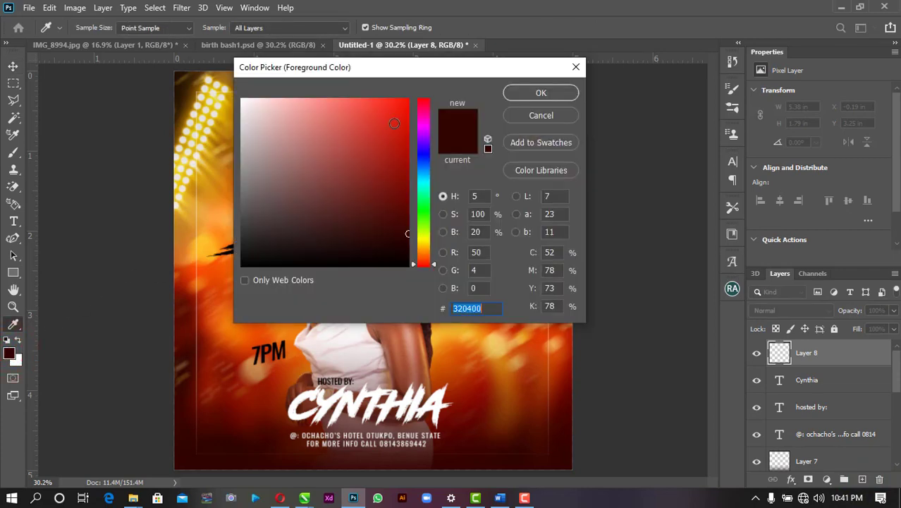
left_click(394, 123)
left_click_drag(426, 241, 427, 247)
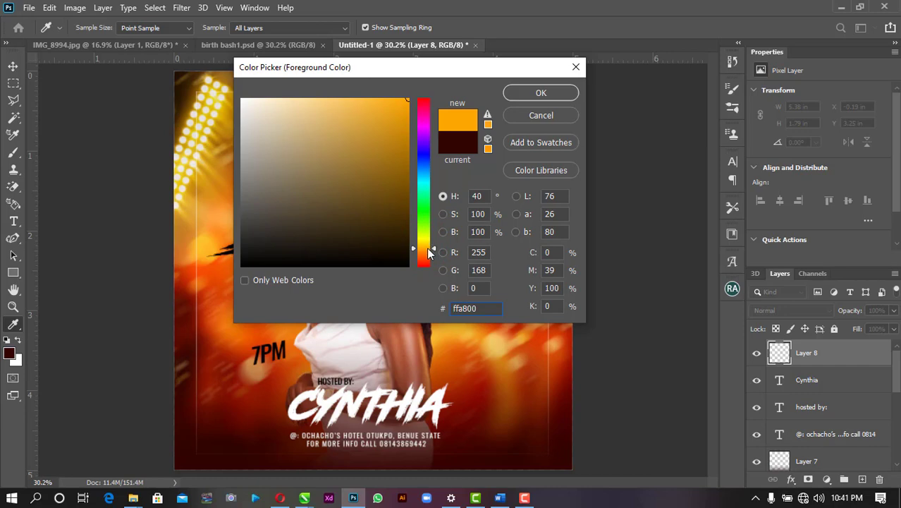
left_click_drag(427, 245, 425, 248)
left_click(526, 92)
Step: Try soft orange dabs over the woman on the new layer with an 800 px brush
key("v")
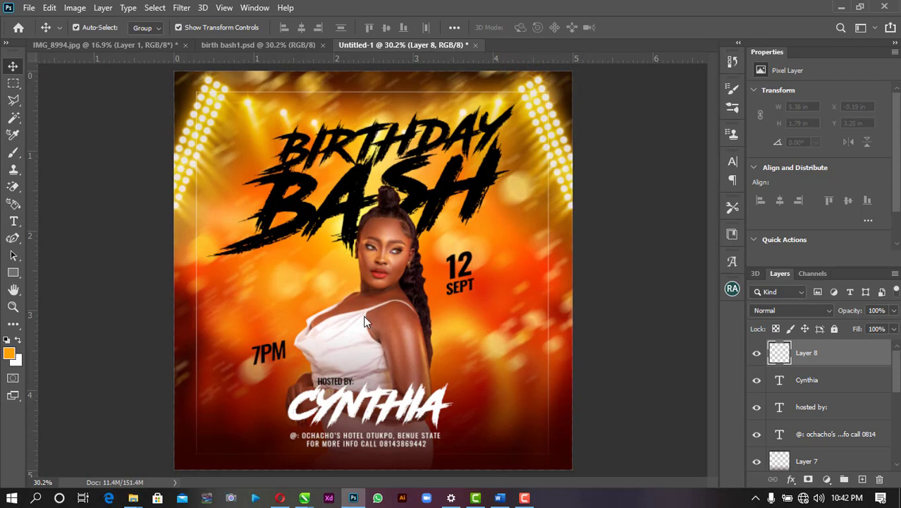
key("b")
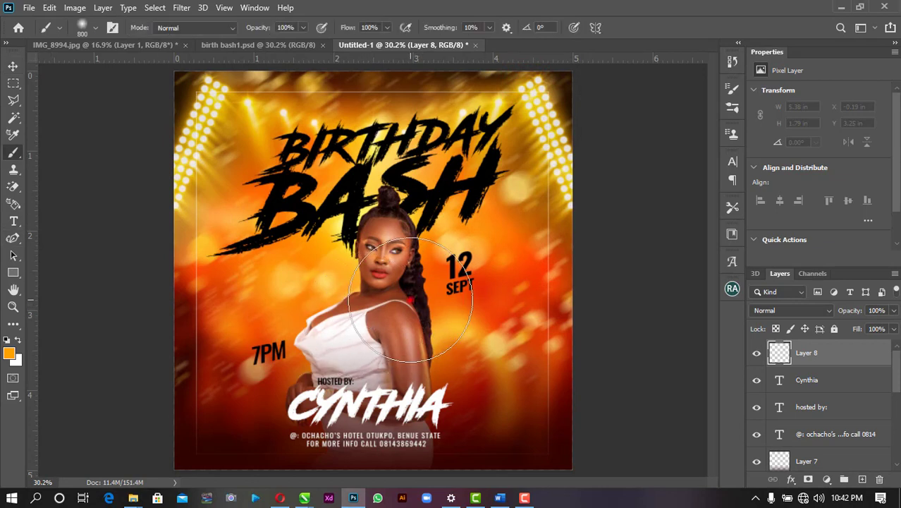
left_click(410, 299)
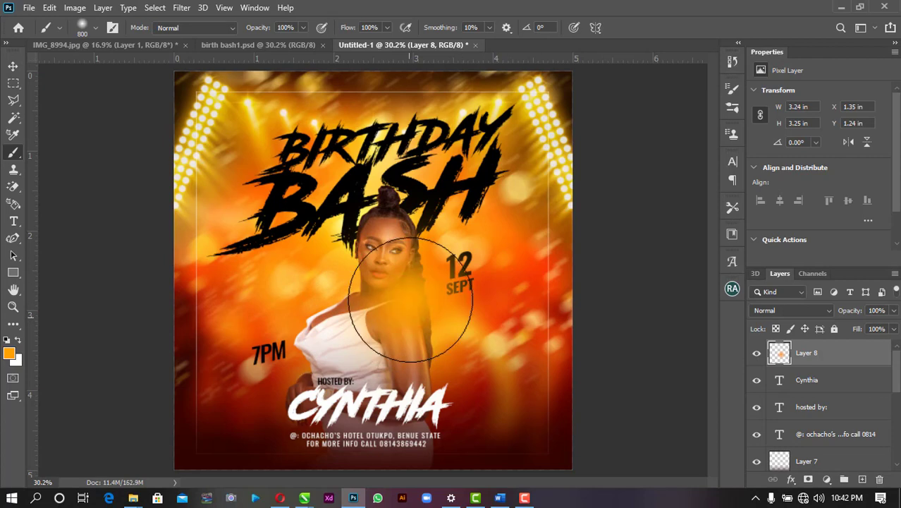
key("ctrl+z")
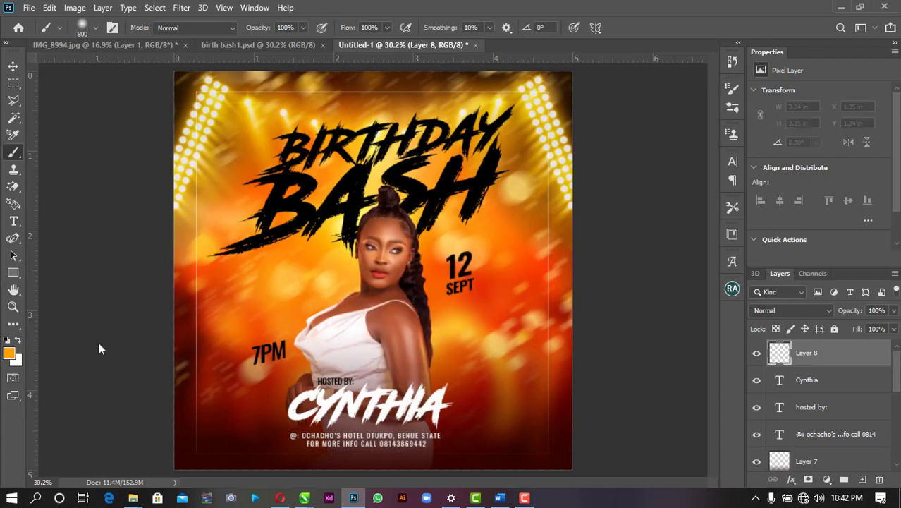
left_click(10, 355)
left_click(568, 91)
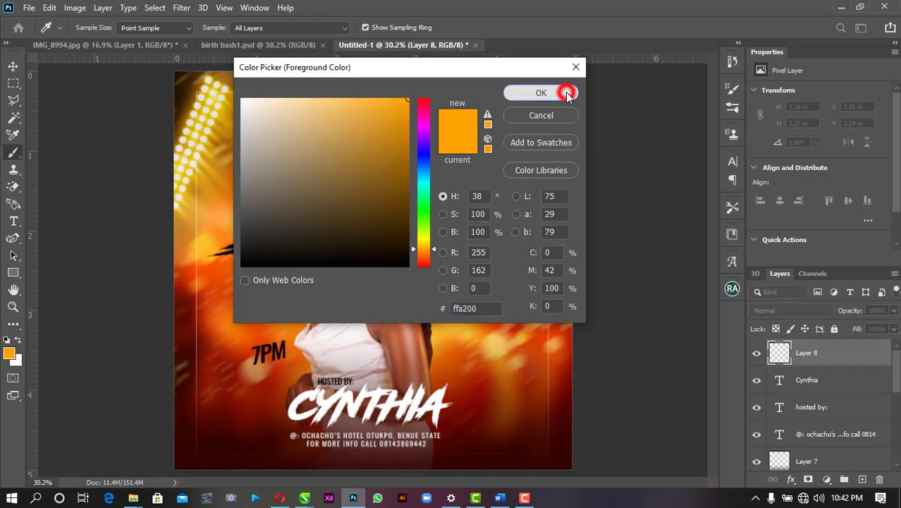
right_click(17, 154)
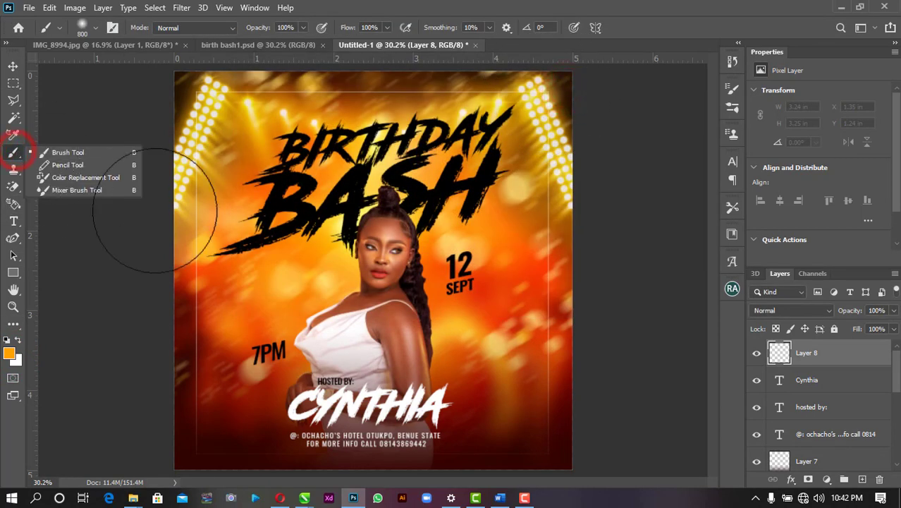
left_click(382, 310)
key("ctrl+z")
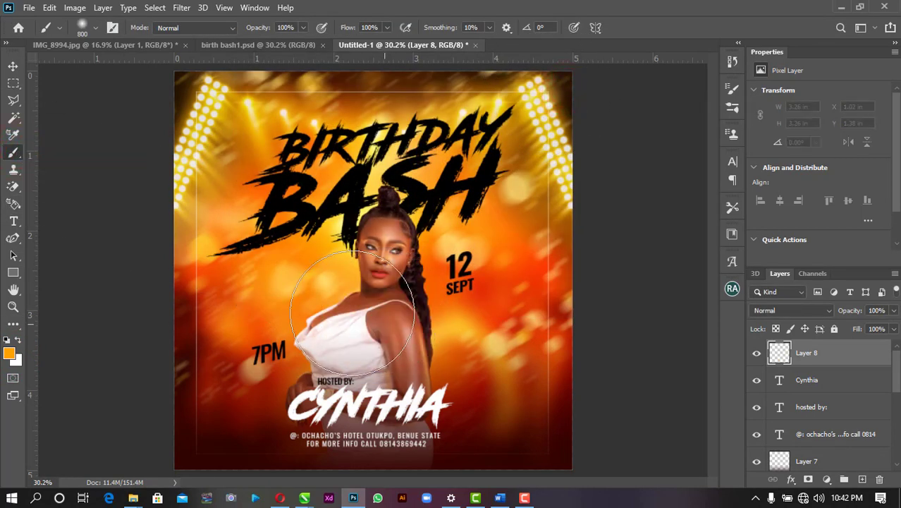
Step: Enlarge the soft brush to 1000 px and paint one orange dab just beside the woman's shoulder, below the date
key("bracketright")
key("bracketright")
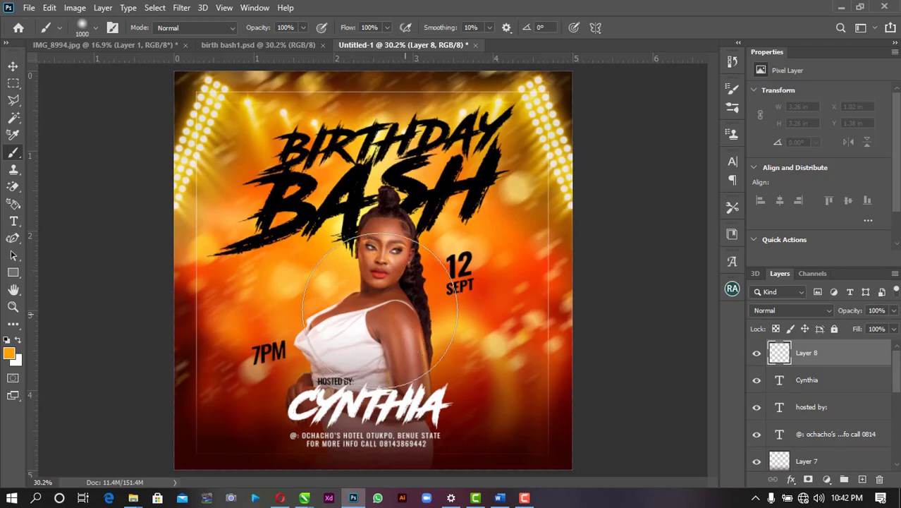
left_click(420, 308)
key("v")
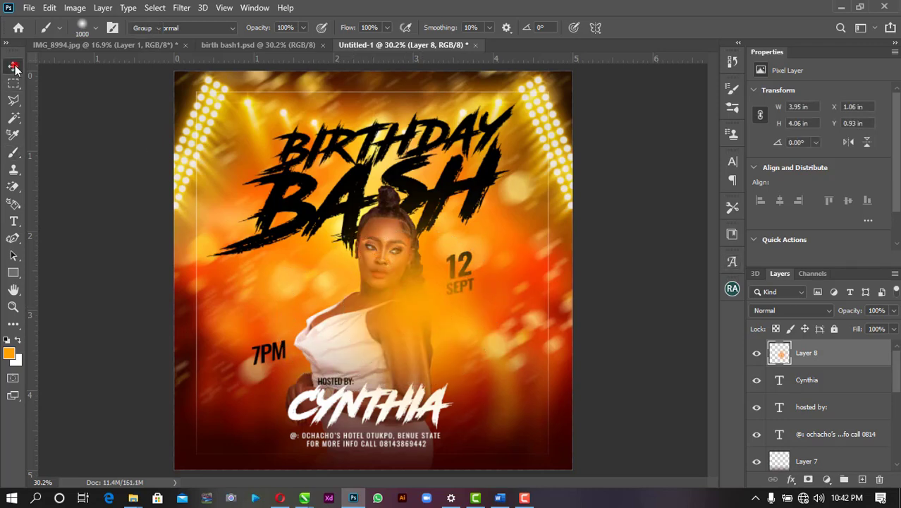
Step: Set the orange dab layer's blend mode to Vivid Light and shift the glow to X 1.19 in, Y 0.89 in
left_click(816, 310)
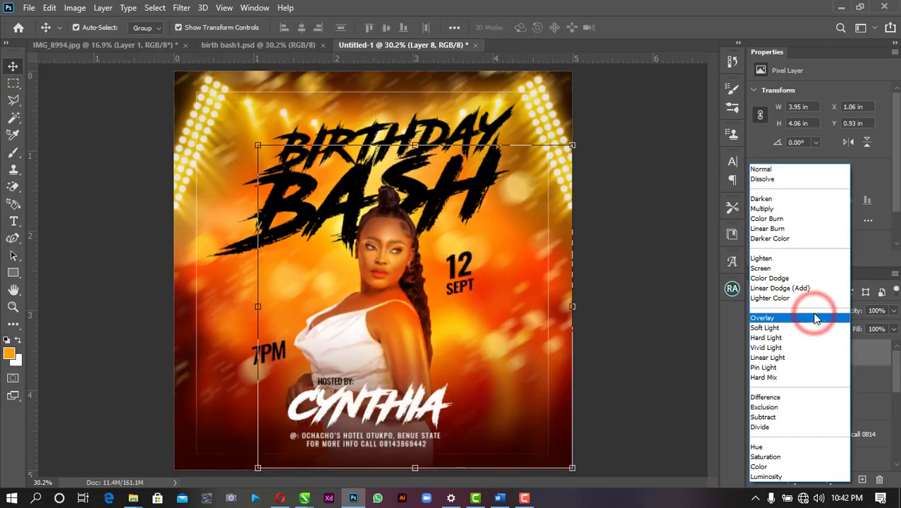
key("Down")
key("Down")
key("Down")
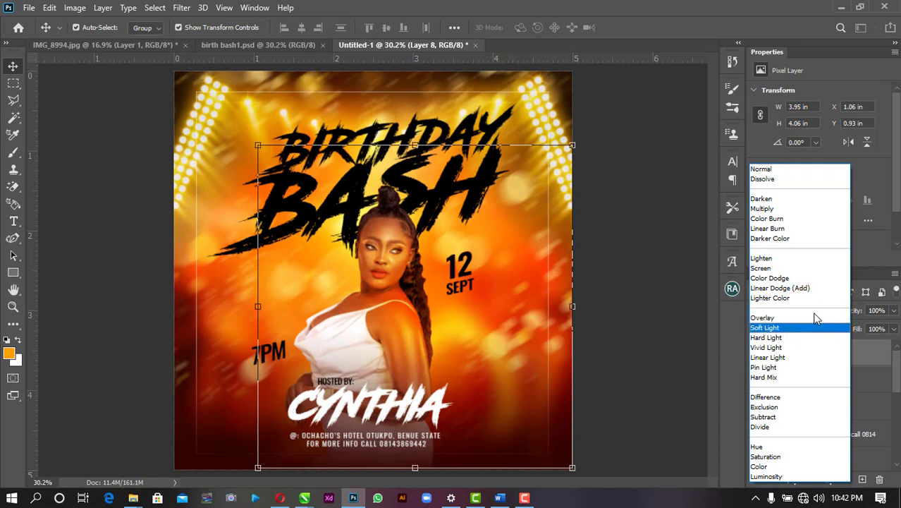
left_click(786, 350)
mouse_move(436, 301)
left_mouse_down()
mouse_move(441, 343)
mouse_move(435, 292)
left_mouse_up()
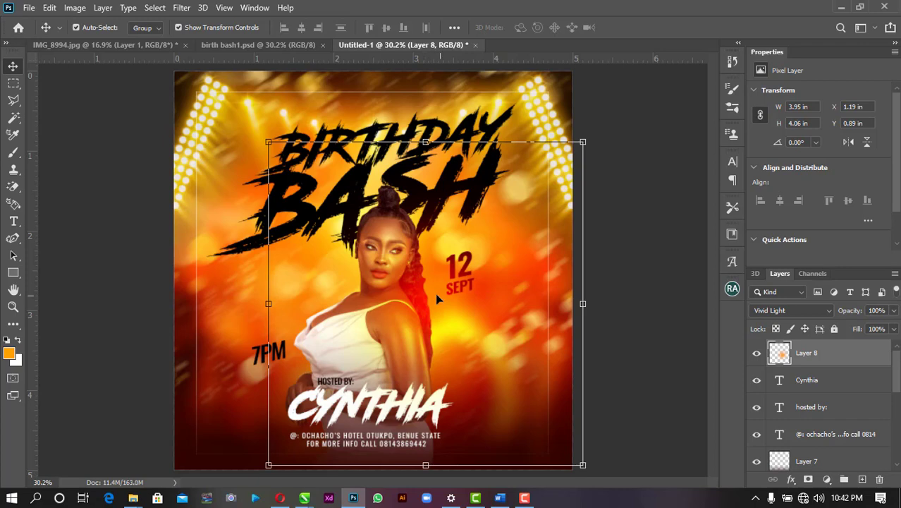
Step: Duplicate the orange glow, scale the copy to about 91% and place it over the woman's dress at X -0.17 in, Y 1.59 in
key("ctrl+j")
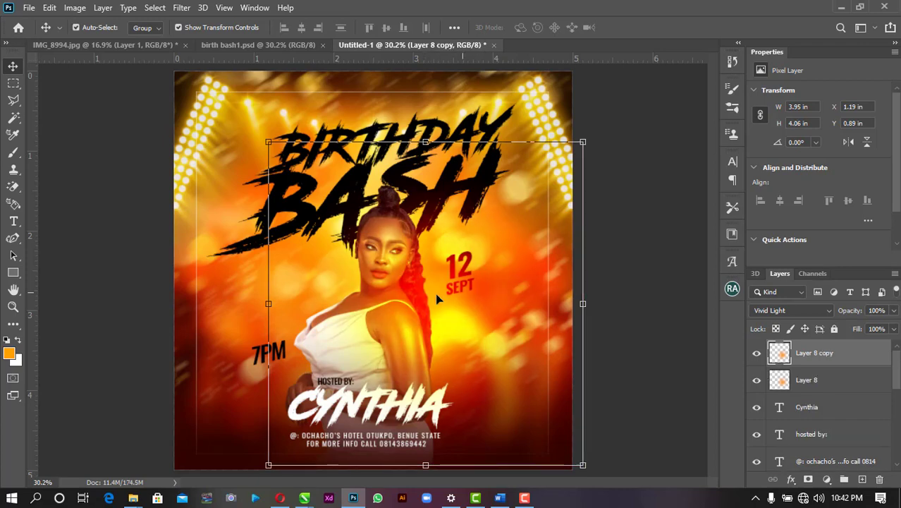
left_click_drag(437, 300, 306, 339)
key("ctrl+t")
left_click_drag(465, 168, 436, 198)
left_click_drag(337, 258, 358, 321)
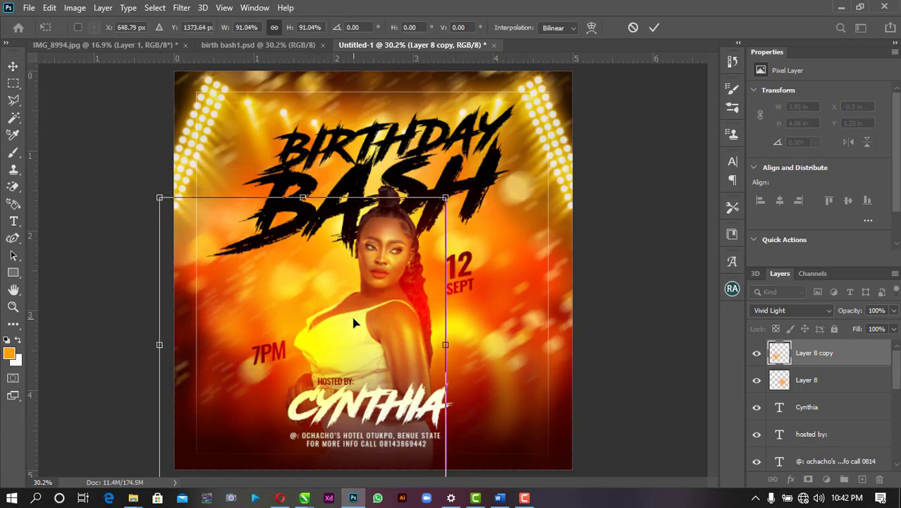
left_click(655, 27)
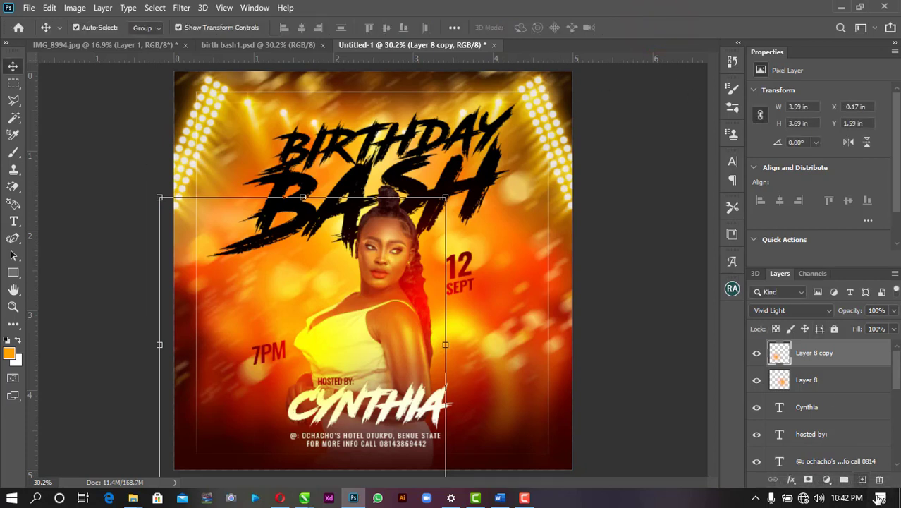
Step: Add a new empty layer at the top of the layer stack and set the foreground colour to bright red
left_click(865, 480)
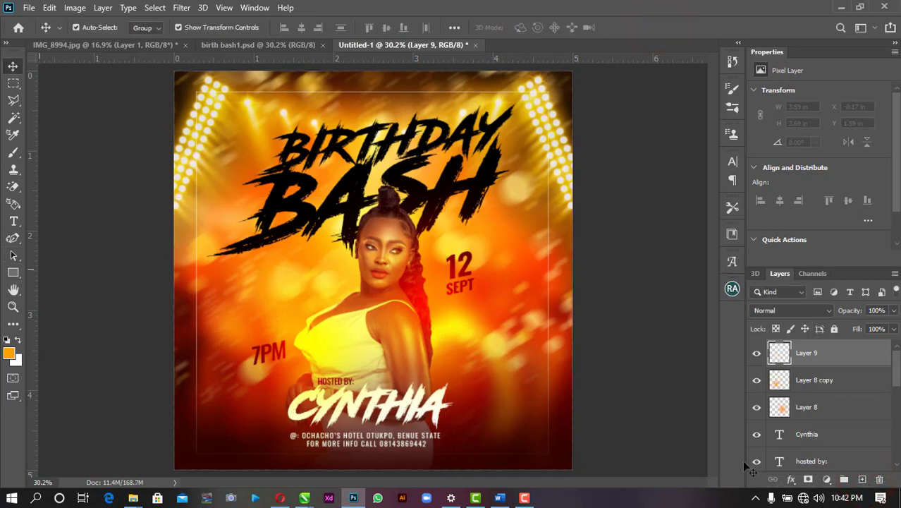
left_click(9, 352)
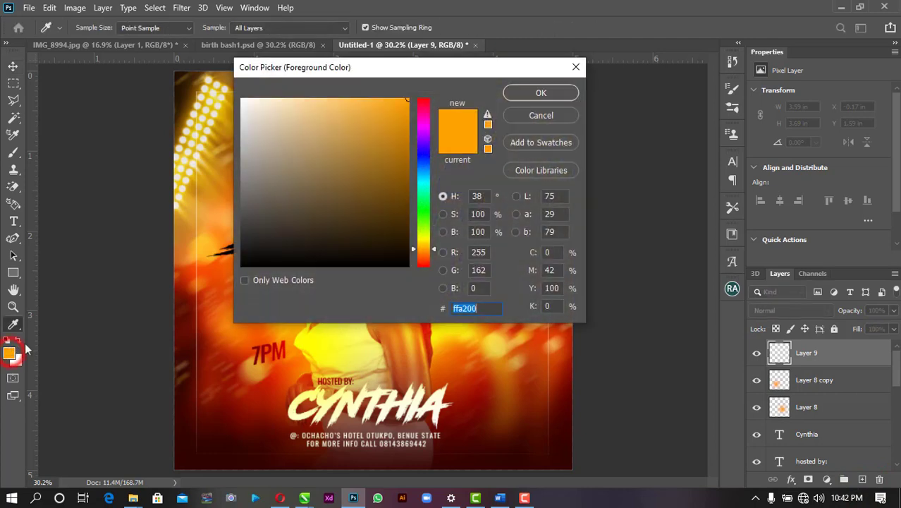
left_click(427, 103)
left_click(541, 93)
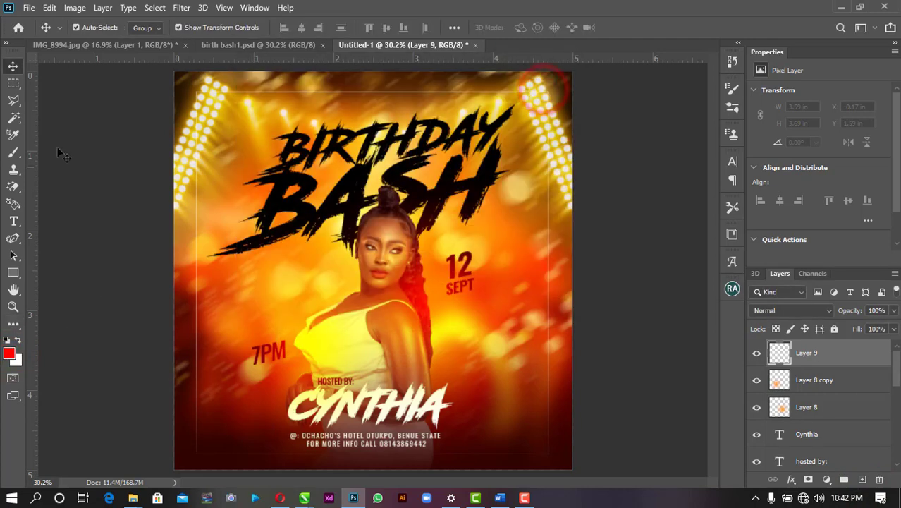
Step: Paint one soft red dab with a 900 px brush over the end of the host's name and set its layer to Vivid Light
left_click(15, 154)
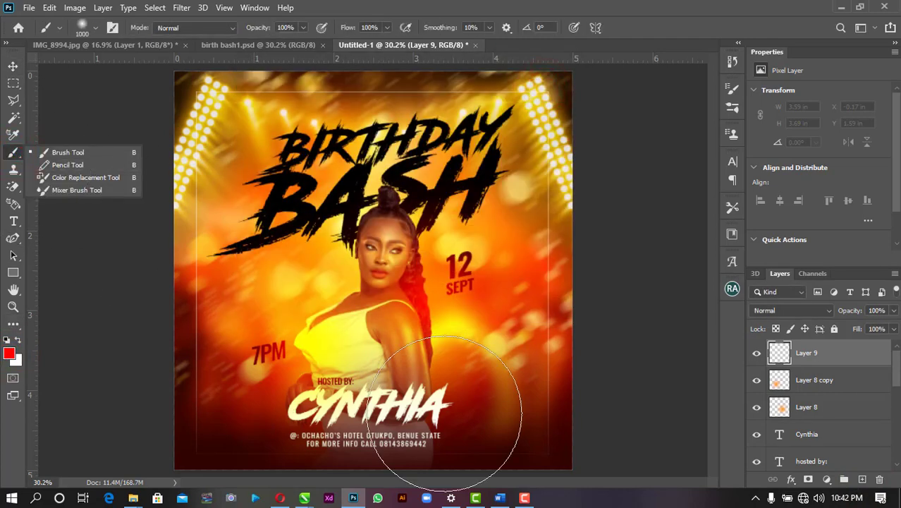
key("bracketleft")
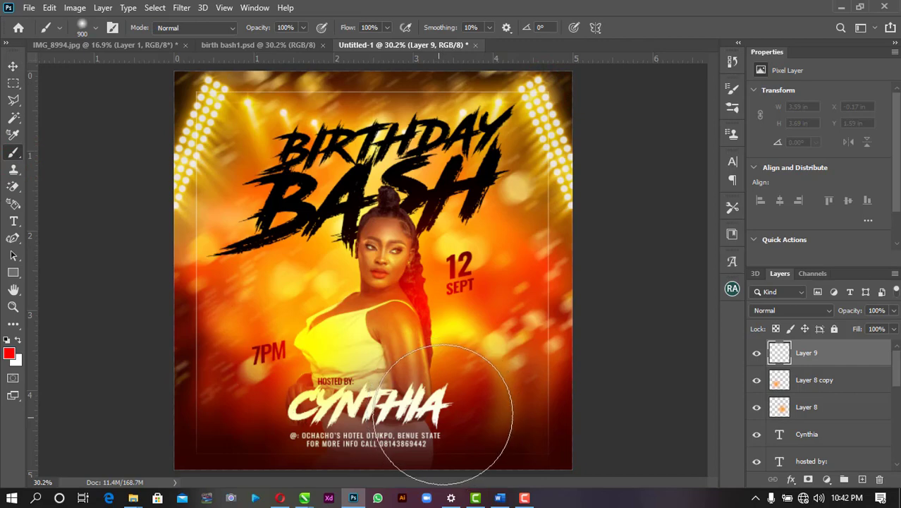
left_click(438, 416)
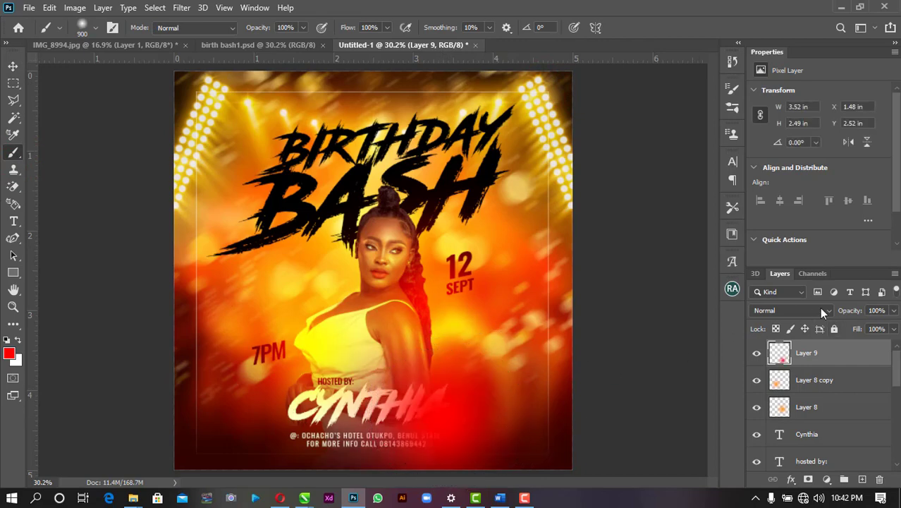
left_click(821, 311)
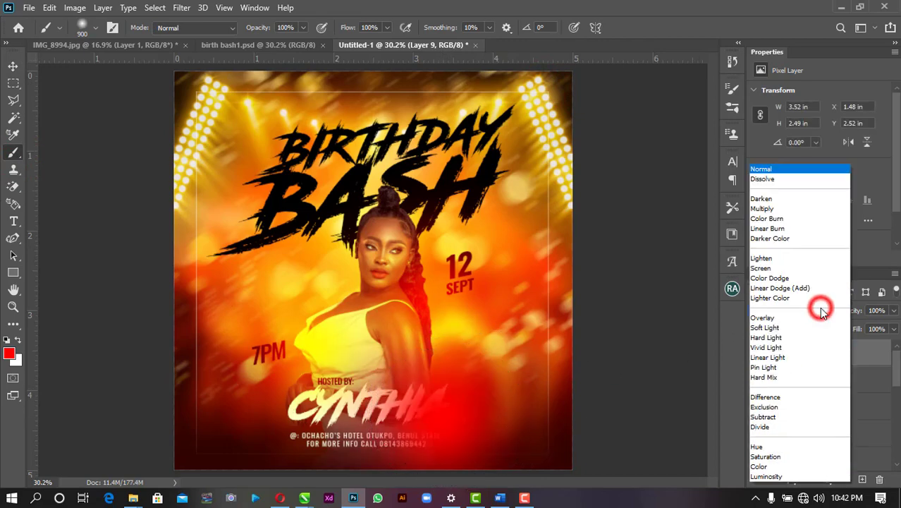
left_click(768, 348)
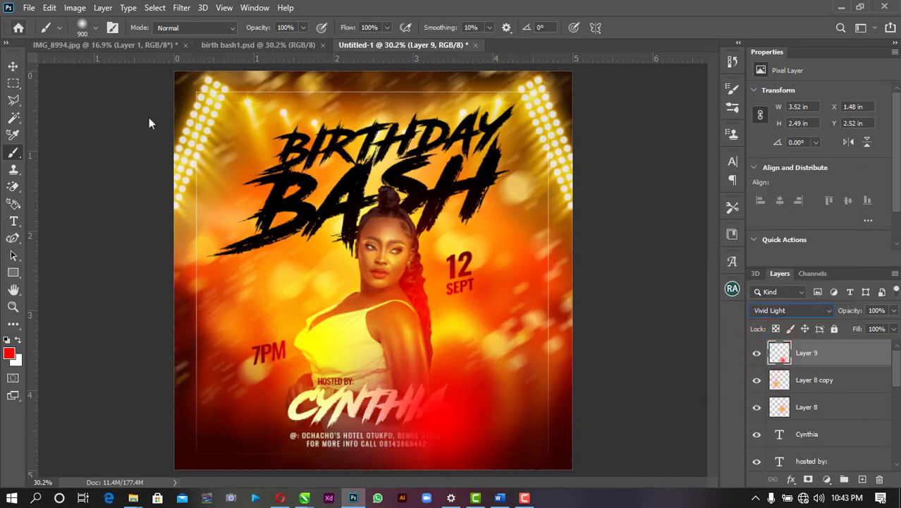
Step: Move the red glow to X 2 in, Y 2.57 in and lower its layer opacity to 61%
left_click(13, 66)
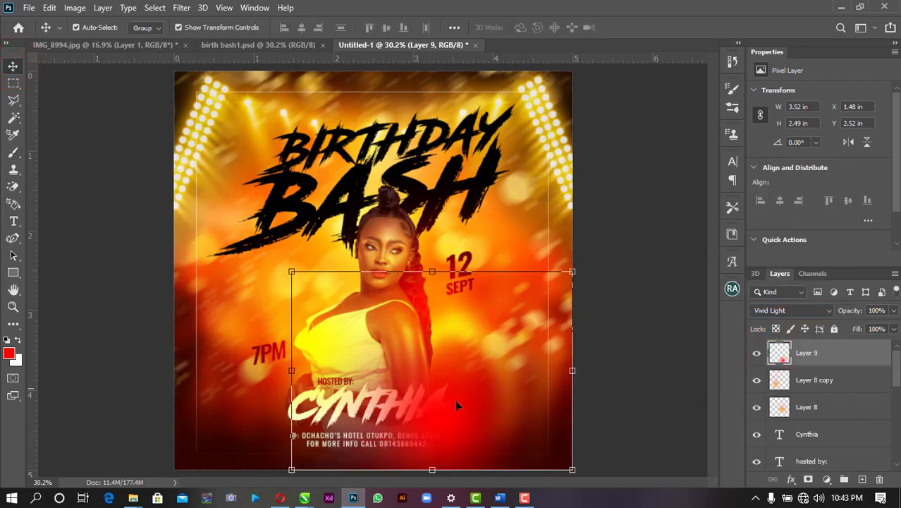
left_click_drag(455, 400, 497, 410)
left_click(894, 310)
left_click_drag(890, 326, 871, 327)
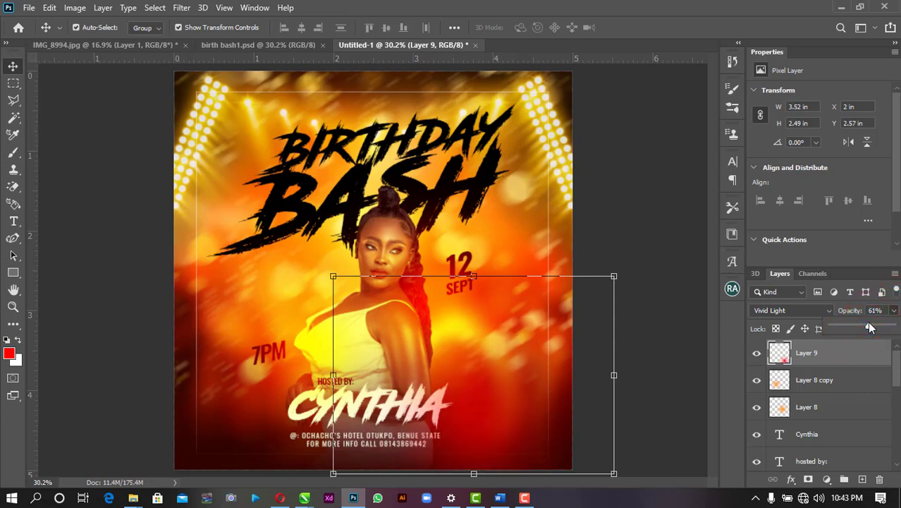
left_click(644, 192)
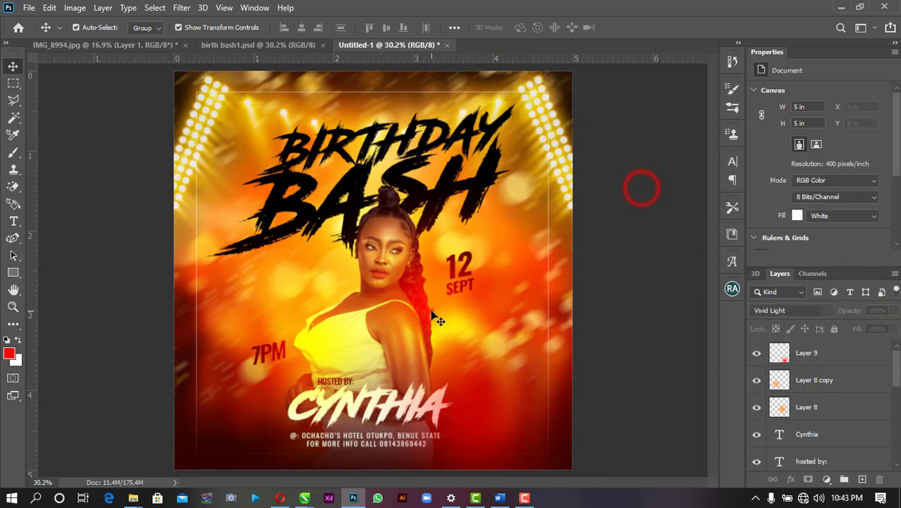
Step: Enlarge the original orange glow beside the woman to about 104.44%, keeping its proportions
left_click(430, 309)
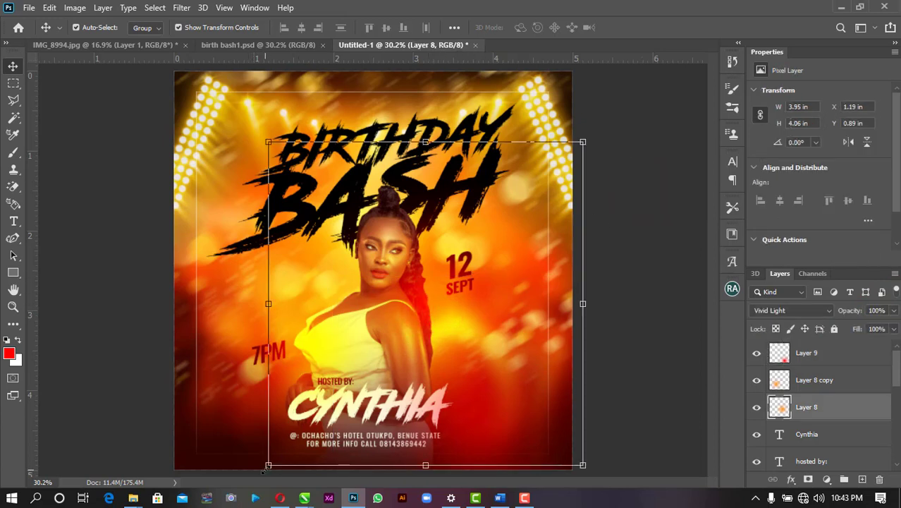
left_click_drag(264, 470, 256, 480)
mouse_move(432, 337)
left_mouse_down()
mouse_move(421, 330)
mouse_move(431, 331)
left_mouse_up()
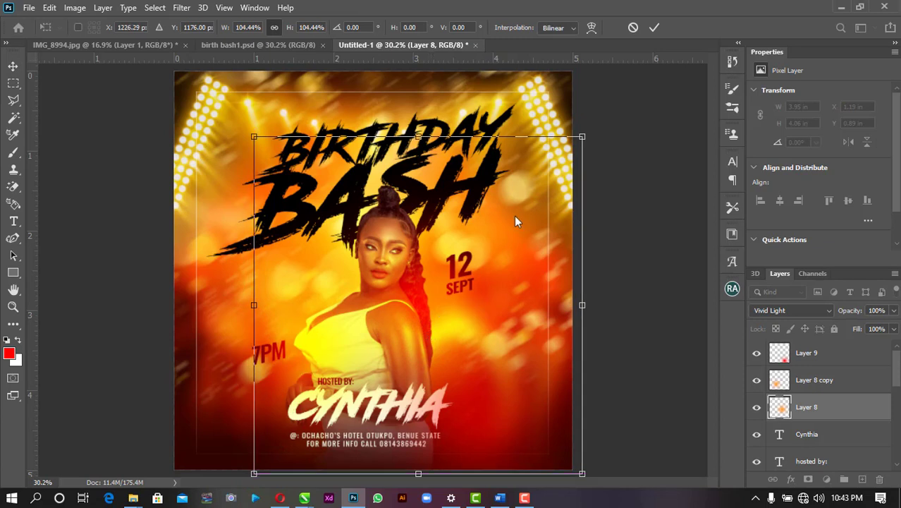
left_click(655, 27)
left_click(671, 185)
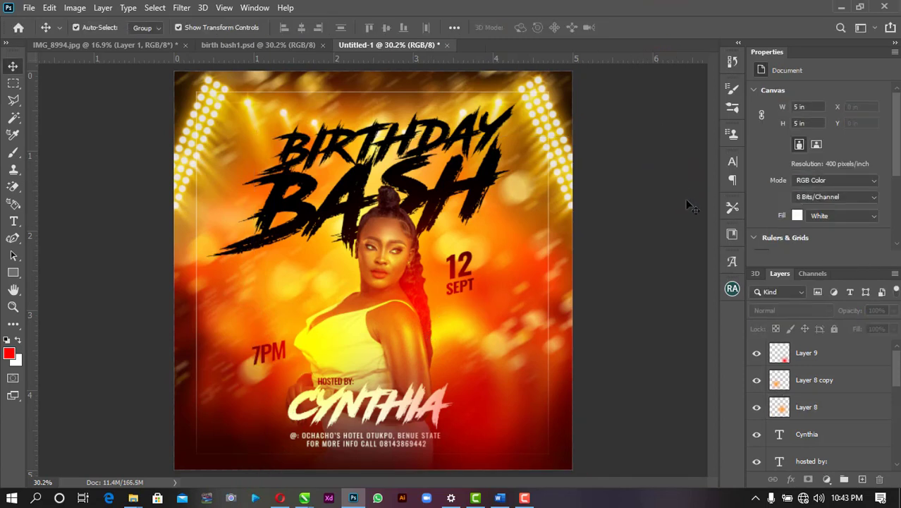
Step: Duplicate the orange glow over the dress and move the copy over the end of the title at X 2.03 in, Y -0.93 in
left_click(818, 382)
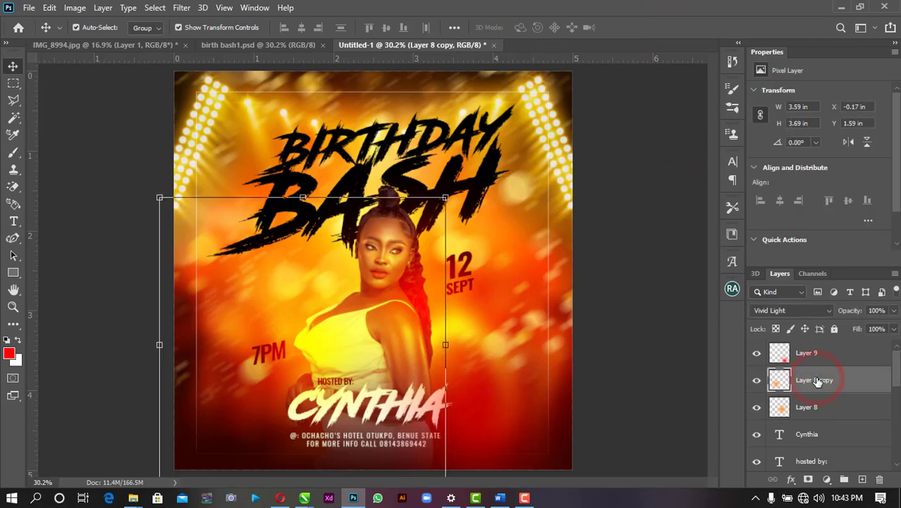
key("ctrl+j")
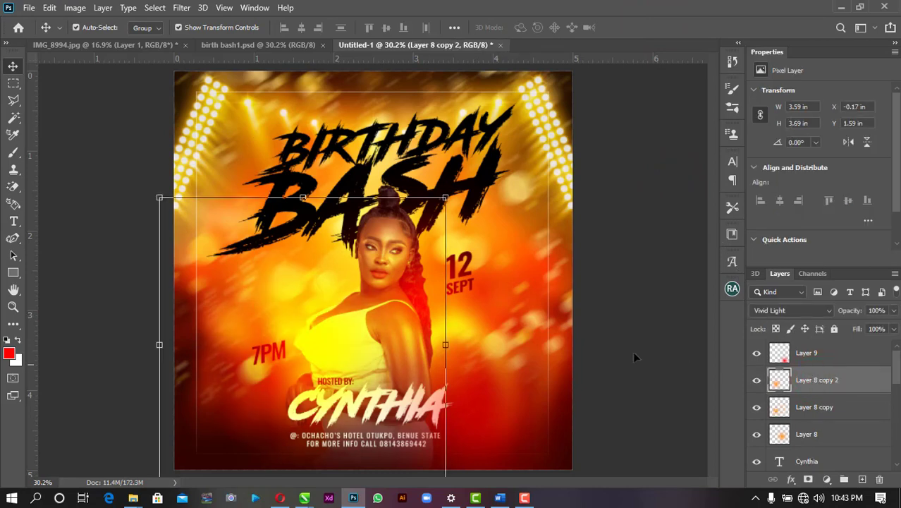
left_click_drag(634, 357, 509, 118)
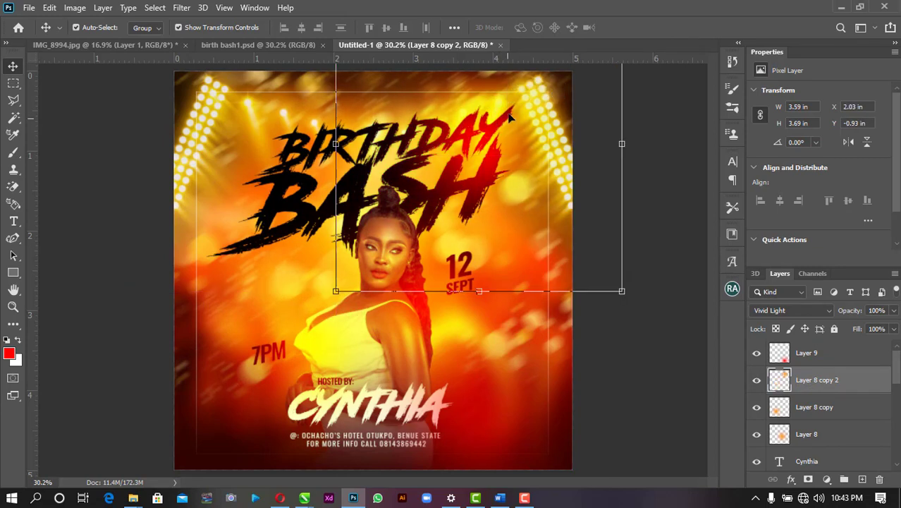
left_click(663, 127)
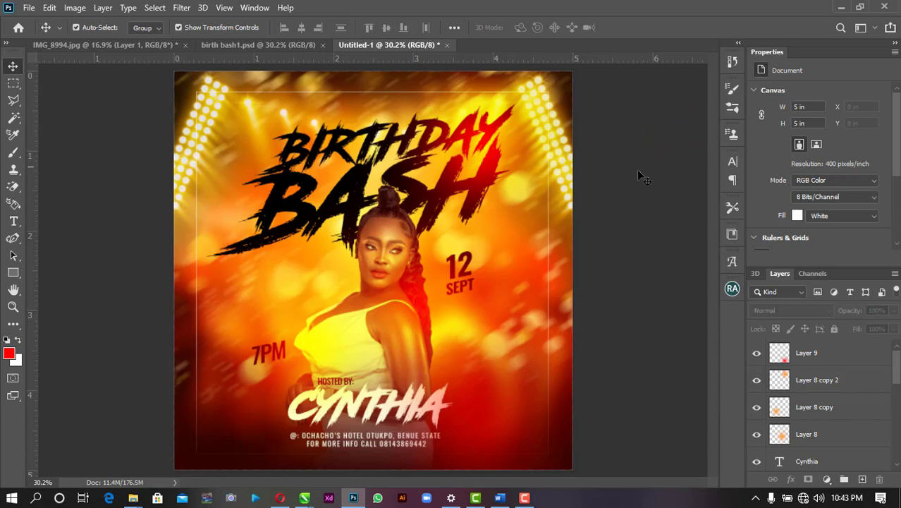
Step: Stamp all visible layers into a new merged layer above the red glow layer
left_click(866, 352)
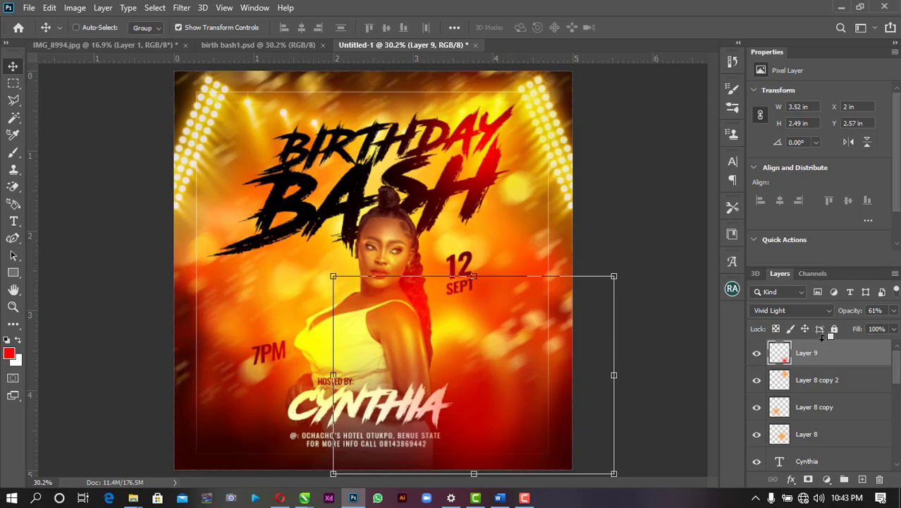
key("ctrl+alt+shift+e")
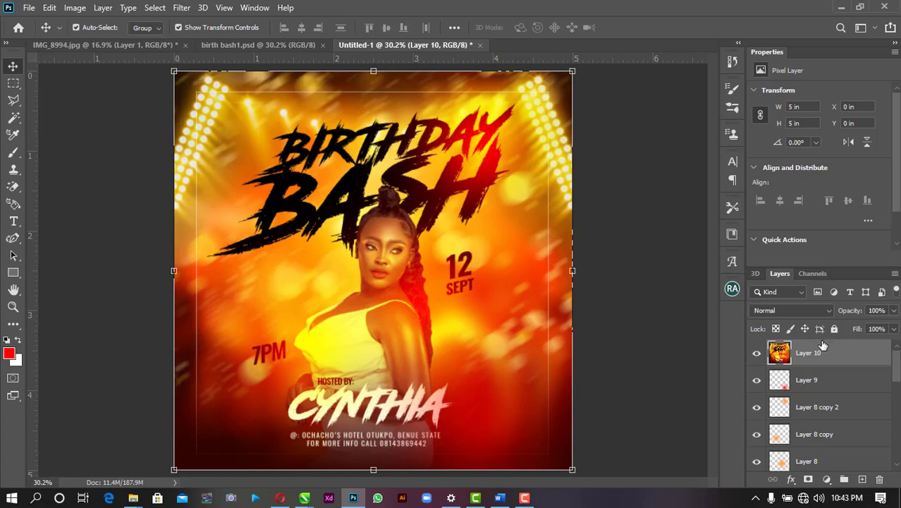
left_click(182, 8)
left_click(207, 78)
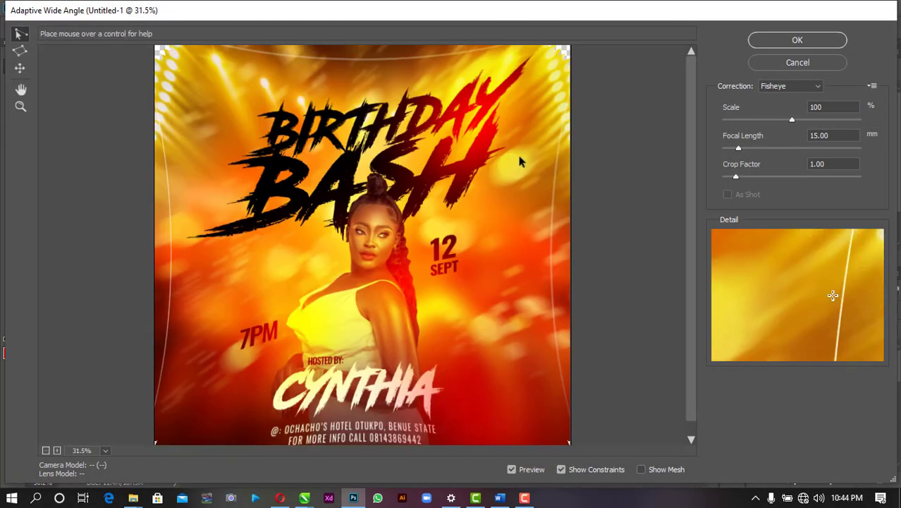
left_click(821, 65)
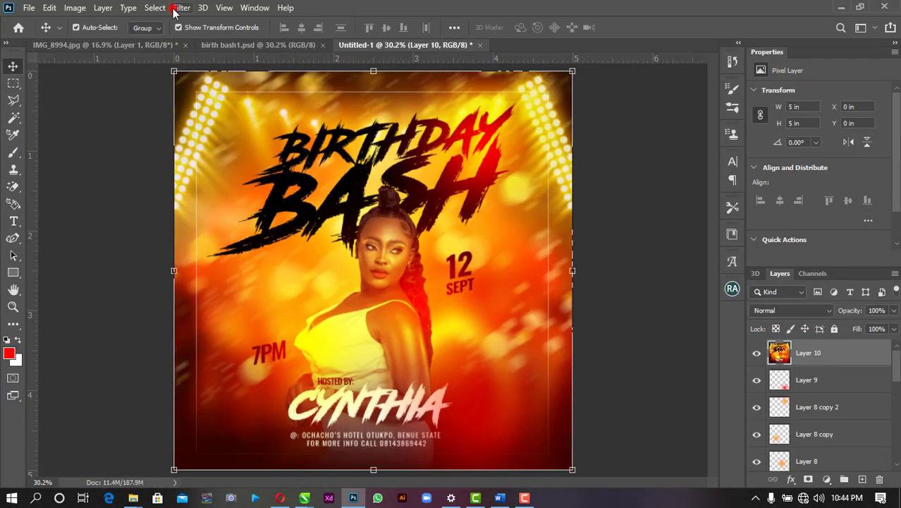
Step: Open the Camera Raw filter on the merged layer and set Texture +19, Blacks -9, Contrast +19 and Vibrance +6
left_click(181, 8)
left_click(201, 86)
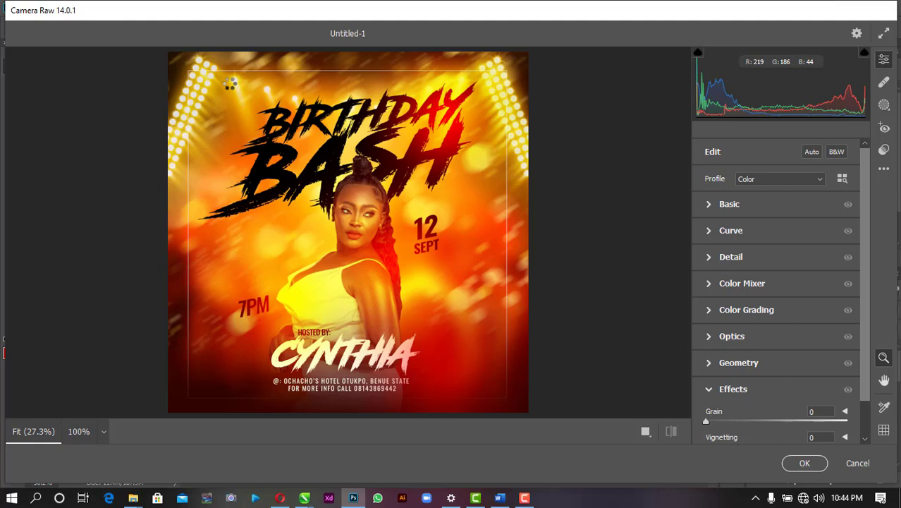
left_click(709, 205)
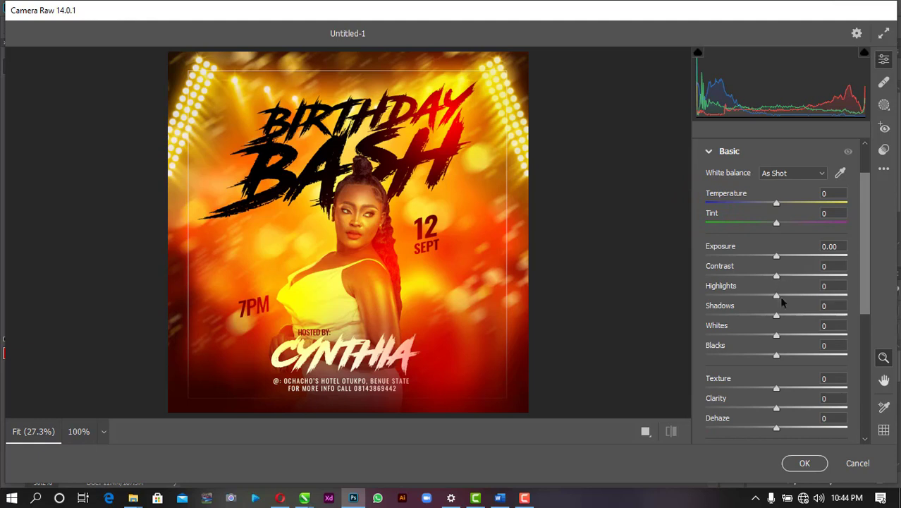
left_click_drag(778, 389, 770, 364)
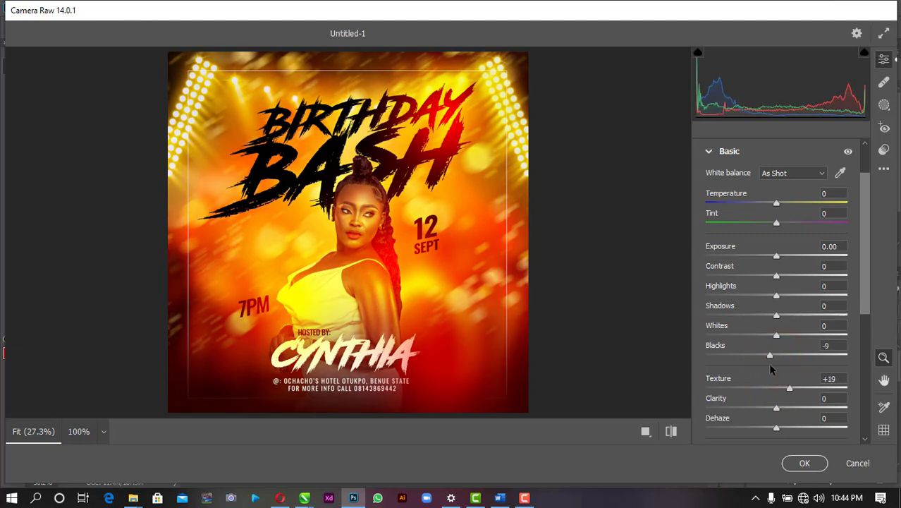
mouse_move(778, 277)
left_mouse_down()
mouse_move(800, 278)
mouse_move(794, 281)
left_mouse_up()
left_click_drag(794, 283, 790, 282)
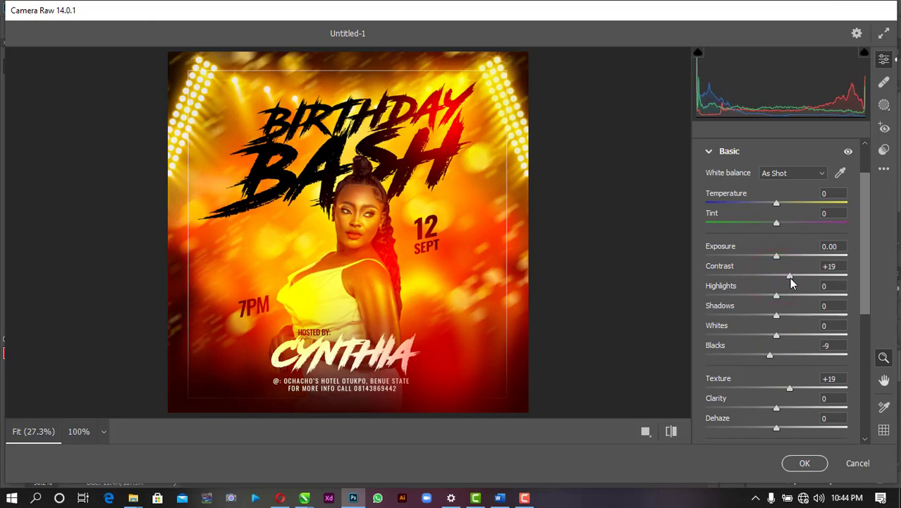
scroll(779, 369, "down", 3)
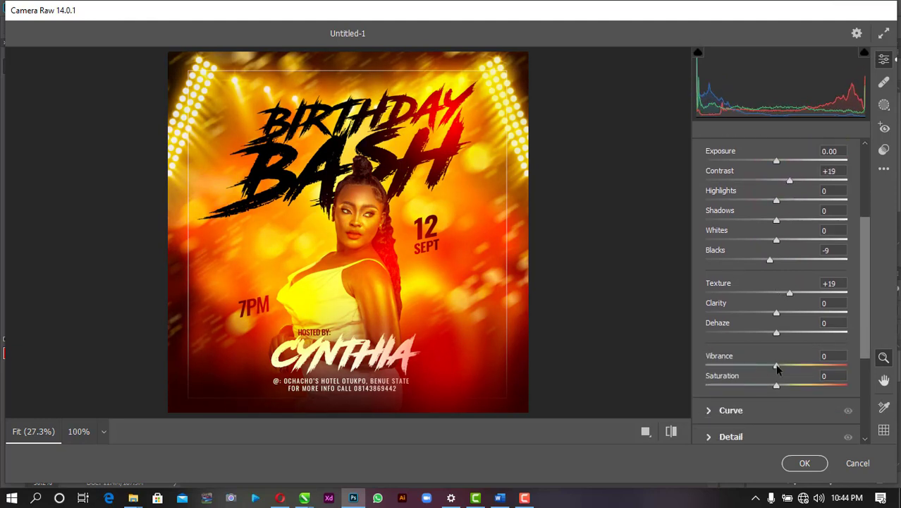
left_click_drag(776, 368, 781, 367)
Step: Add a small amount of Sharpening to the flyer in the Camera Raw Detail settings
scroll(779, 332, "down", 5)
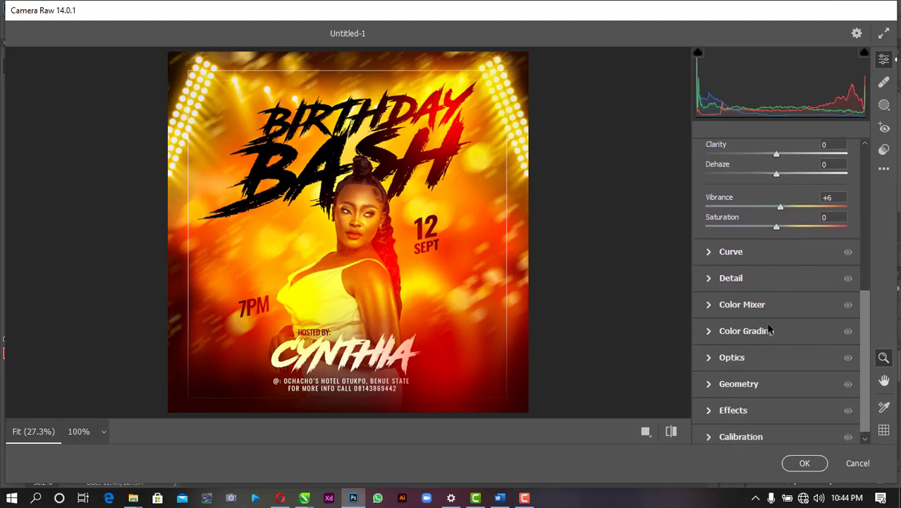
left_click(712, 278)
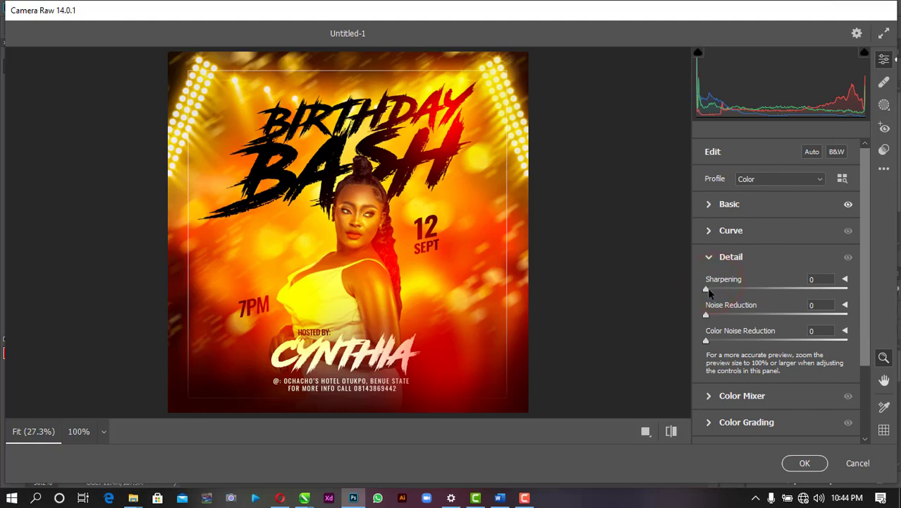
mouse_move(707, 291)
left_mouse_down()
mouse_move(734, 298)
mouse_move(722, 301)
left_mouse_up()
left_click(709, 257)
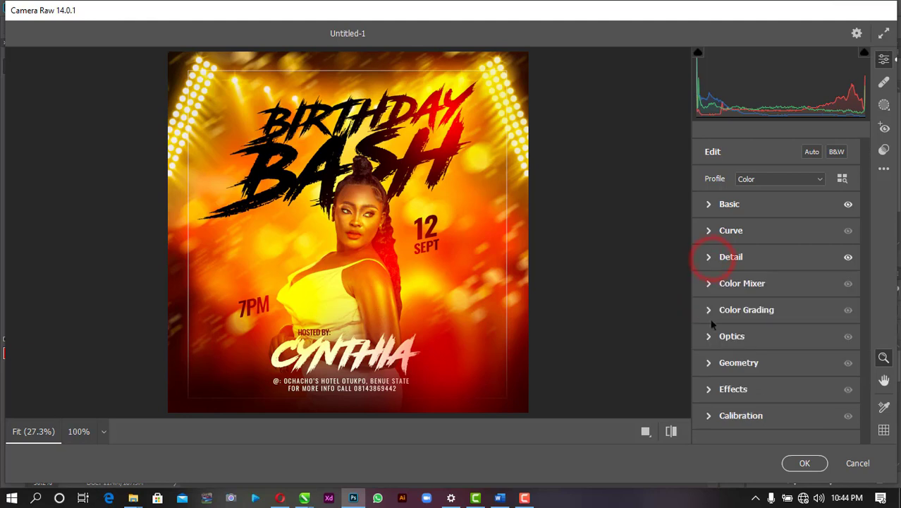
Step: Set Grain to 8 and Vignetting to -7 in the Camera Raw effects, apply the filter and deselect the layer
left_click(709, 390)
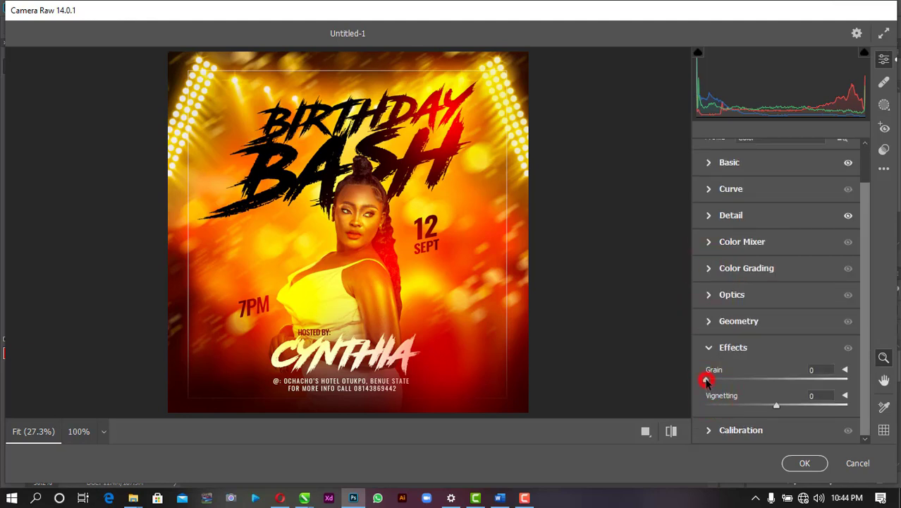
left_click_drag(707, 381, 718, 381)
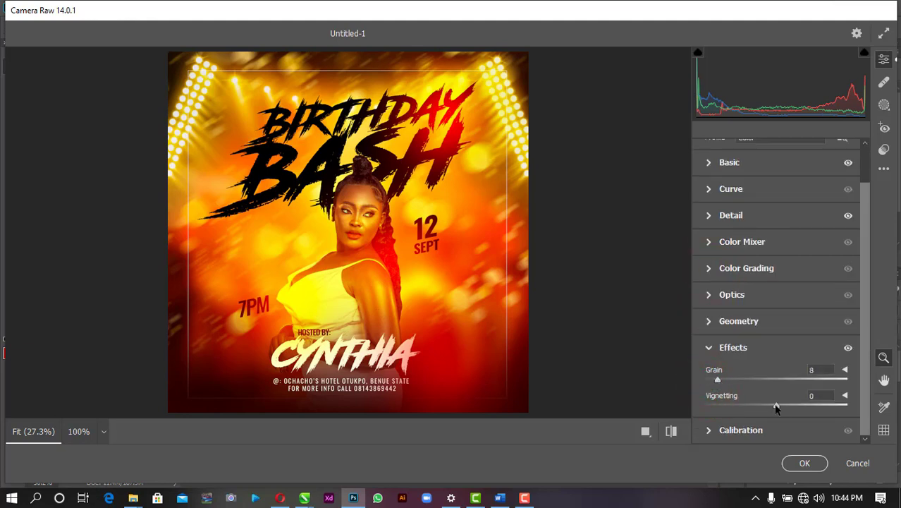
left_click_drag(777, 408, 771, 412)
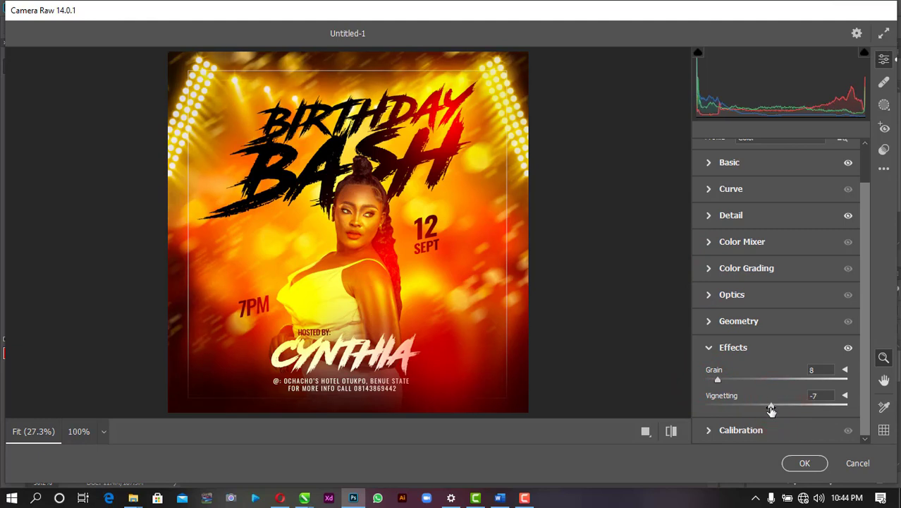
left_click(805, 463)
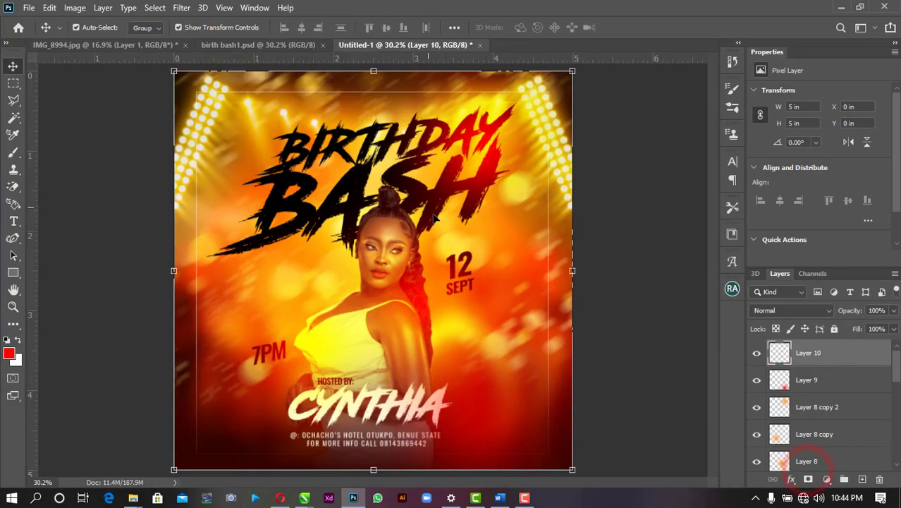
left_click(628, 128)
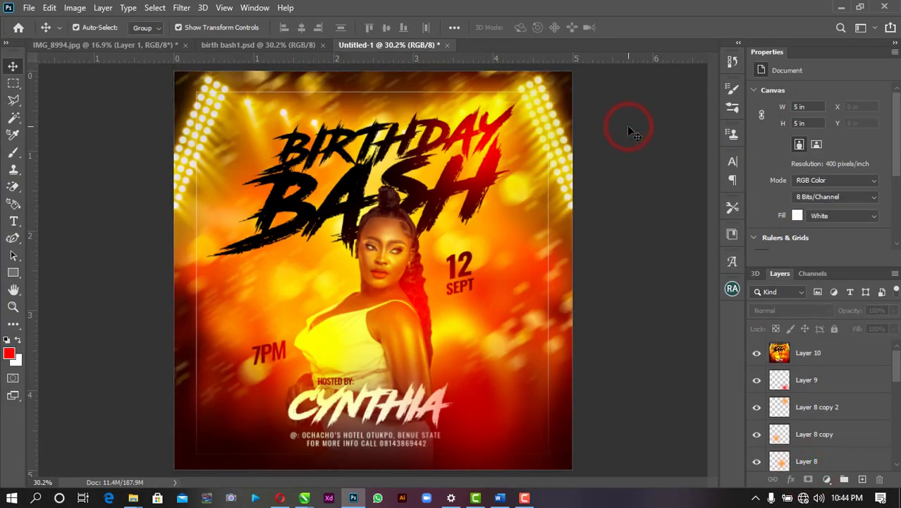